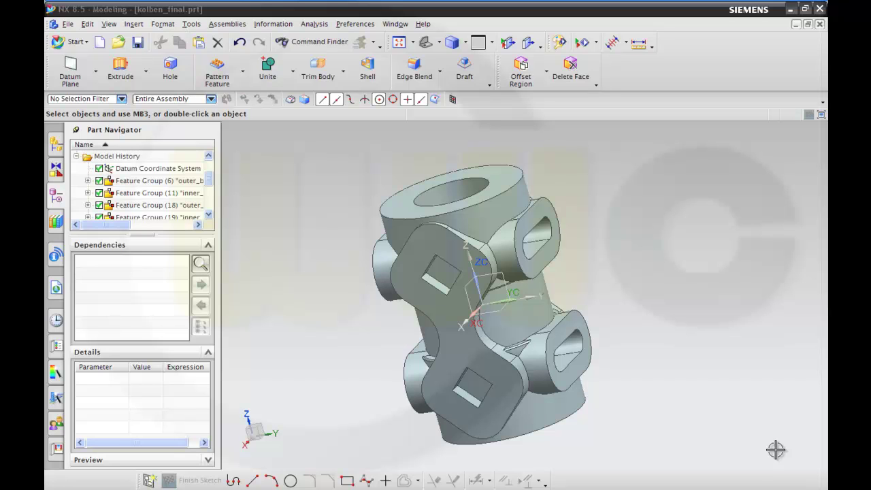
Chamfer the inner circular step edges near both ends of the bore, using offset and angle with 2.5 mm and 45°
{"action": "middle_click_drag", "start_coordinate": [675, 360], "coordinate": [697, 364]}
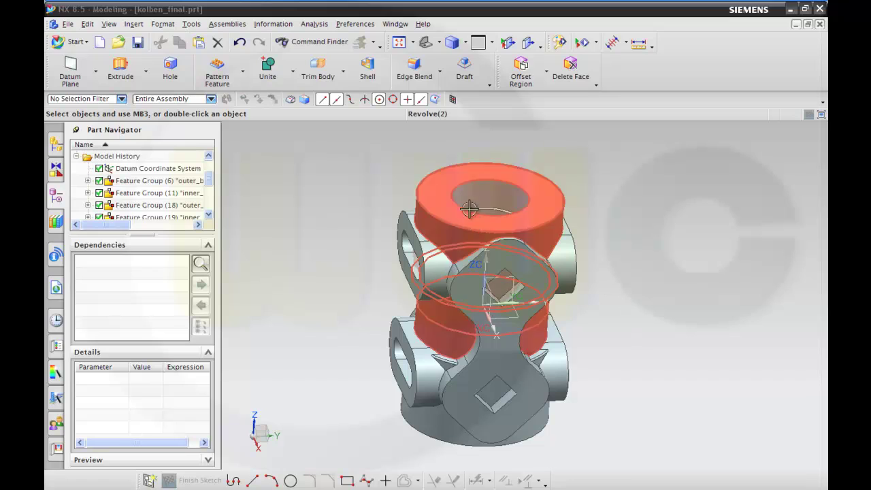
{"action": "left_click", "coordinate": [439, 74]}
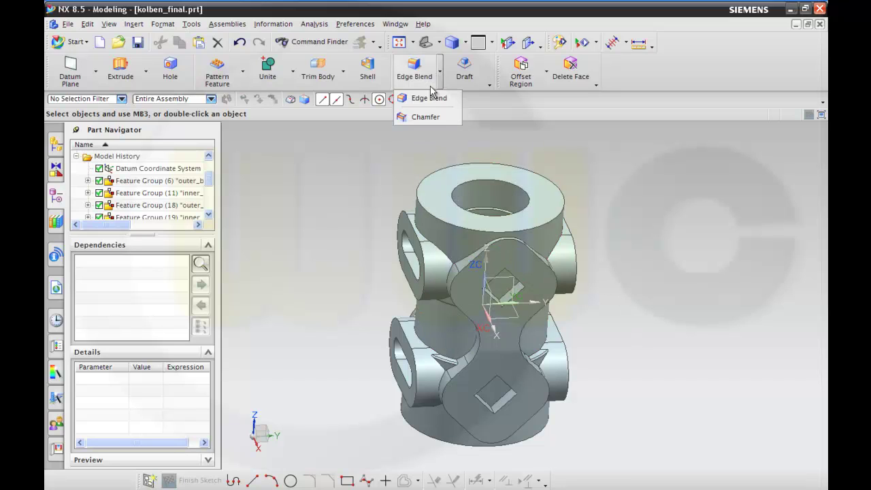
{"action": "left_click", "coordinate": [419, 117]}
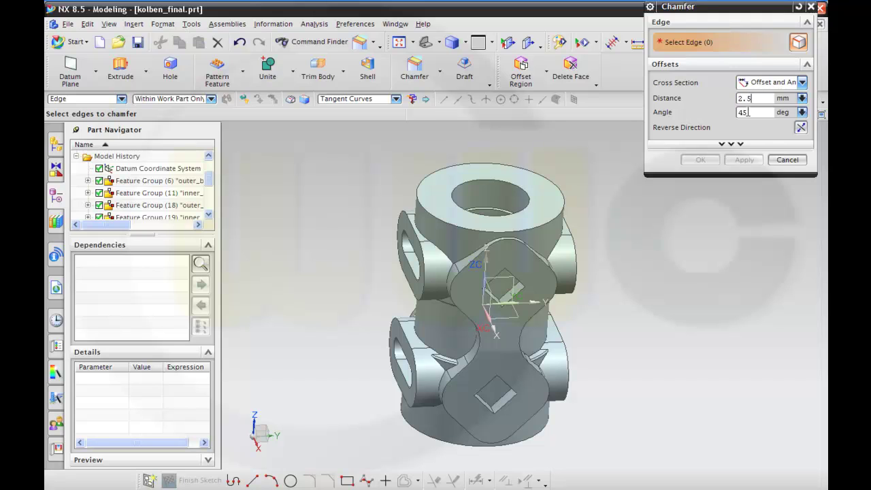
{"action": "middle_click_drag", "start_coordinate": [638, 197], "coordinate": [562, 215]}
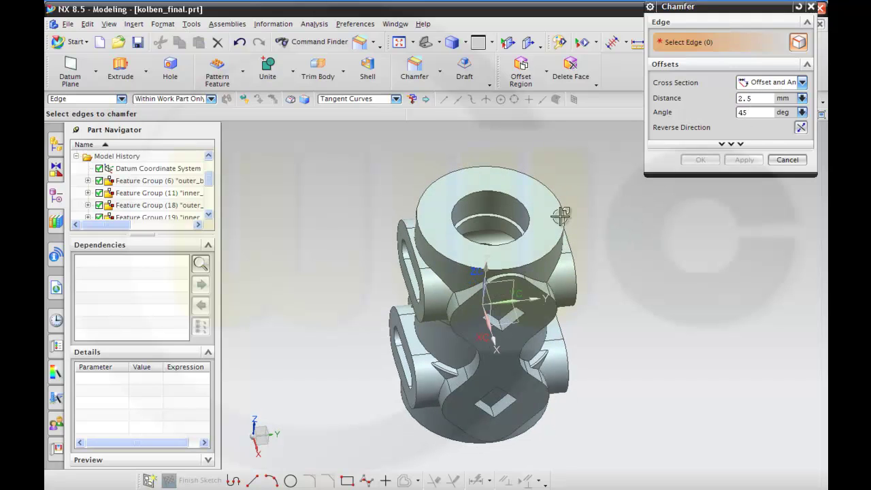
{"action": "left_click", "coordinate": [504, 217]}
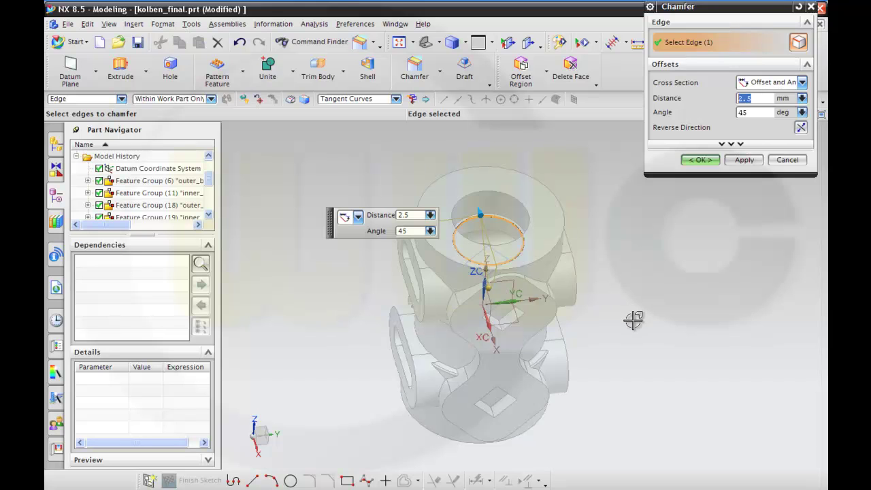
{"action": "middle_click_drag", "start_coordinate": [633, 320], "coordinate": [596, 263]}
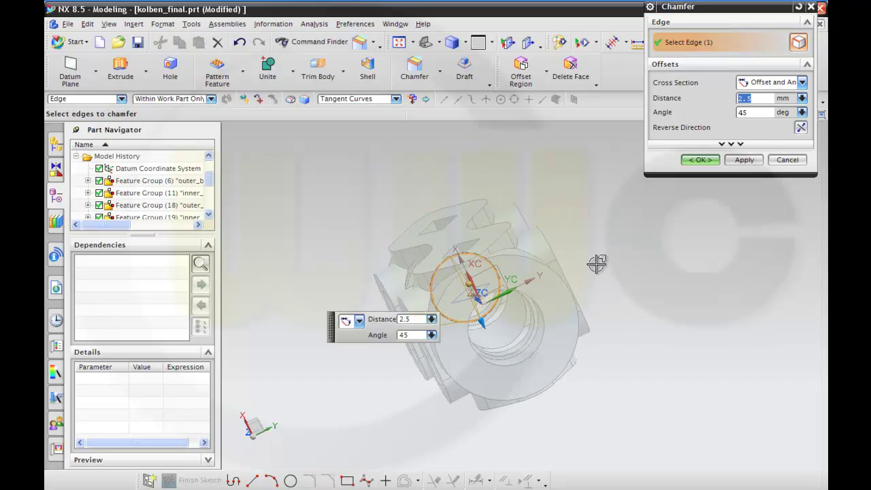
{"action": "left_click", "coordinate": [530, 340]}
{"action": "left_click", "coordinate": [700, 160]}
Blend the short vertical edges between neighbouring bosses on the upper and lower rows with a 2 mm circular radius
{"action": "middle_click_drag", "start_coordinate": [672, 213], "coordinate": [637, 274]}
{"action": "middle_click_drag", "start_coordinate": [587, 243], "coordinate": [592, 216]}
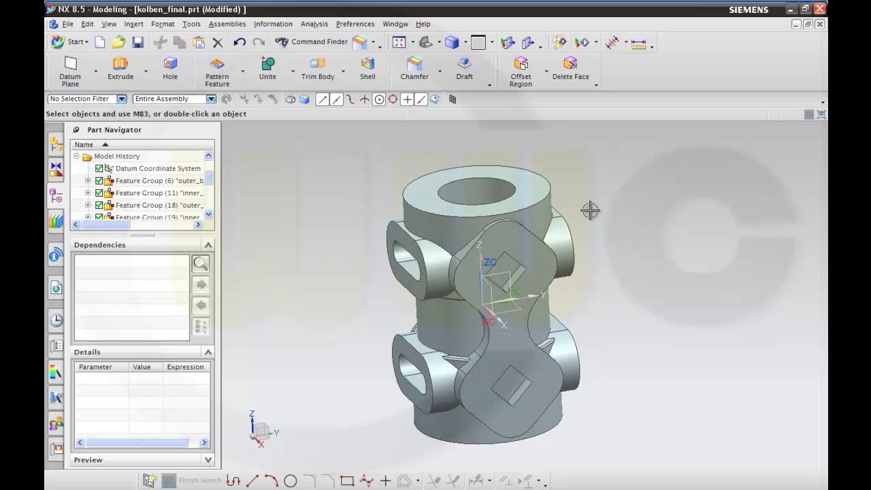
{"action": "left_click", "coordinate": [441, 79]}
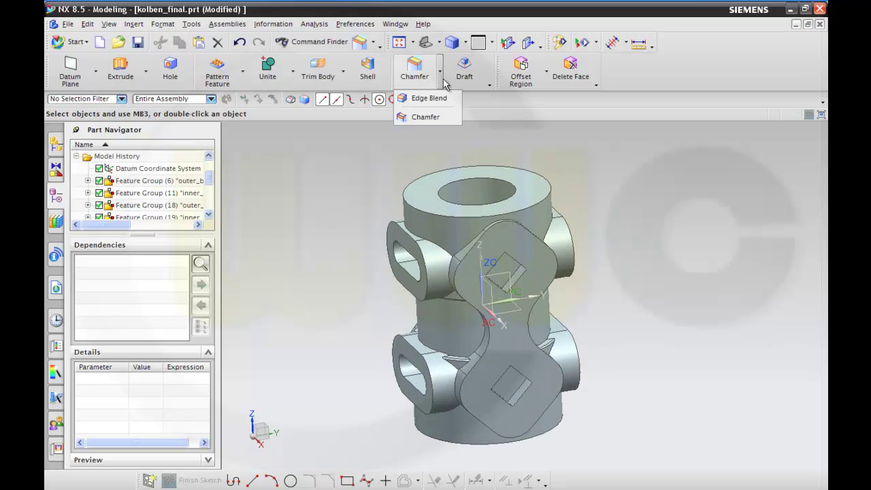
{"action": "left_click", "coordinate": [429, 98]}
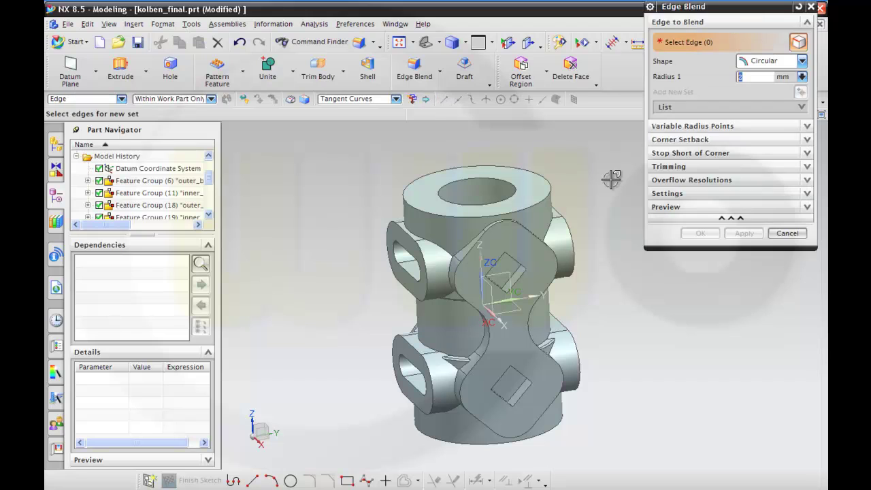
{"action": "mouse_move", "coordinate": [610, 271]}
{"action": "middle_mouse_down"}
{"action": "mouse_move", "coordinate": [627, 266]}
{"action": "mouse_move", "coordinate": [616, 265]}
{"action": "middle_mouse_up"}
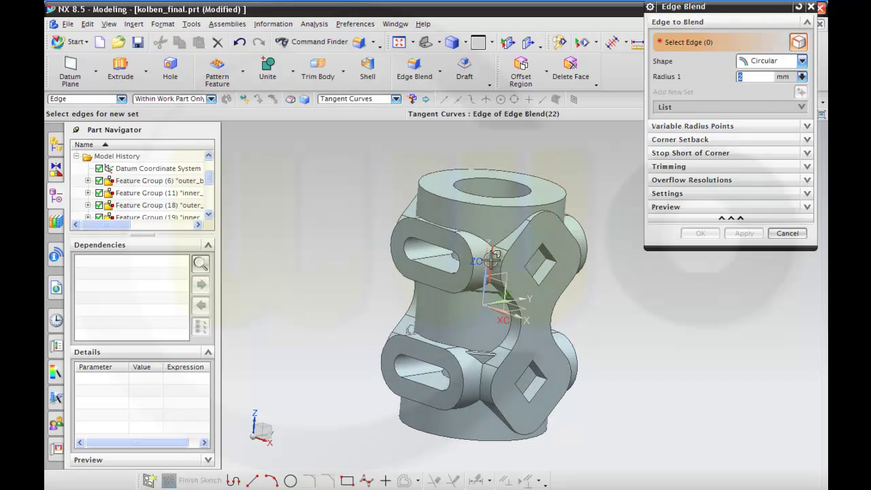
{"action": "left_click", "coordinate": [492, 257]}
{"action": "left_click", "coordinate": [486, 379]}
{"action": "middle_click_drag", "start_coordinate": [370, 347], "coordinate": [420, 345]}
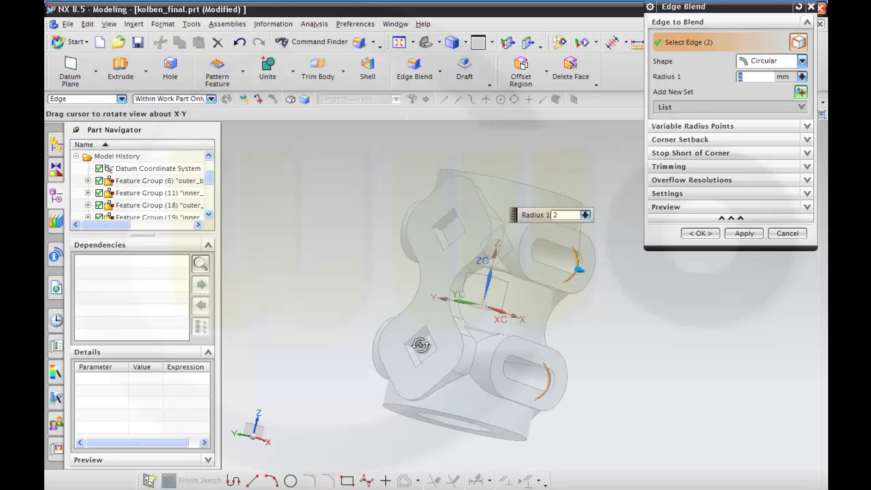
{"action": "left_click", "coordinate": [464, 355]}
{"action": "middle_click_drag", "start_coordinate": [375, 327], "coordinate": [479, 317]}
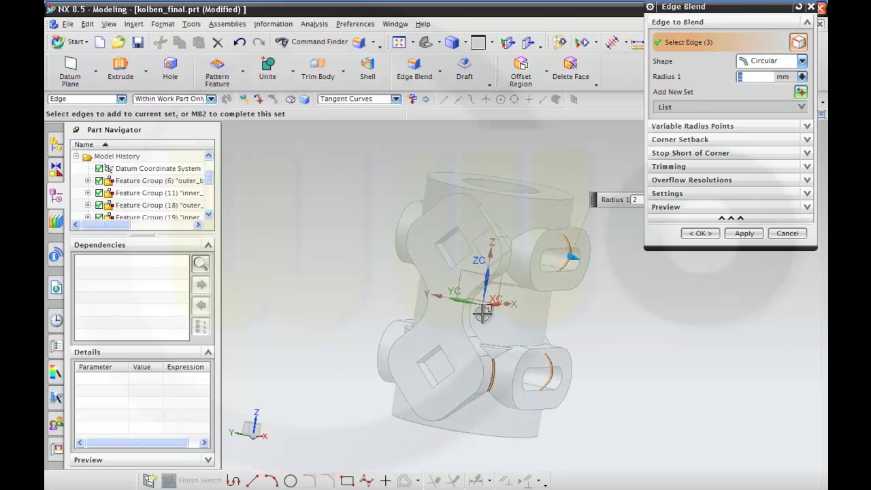
{"action": "left_click", "coordinate": [507, 265]}
{"action": "middle_click_drag", "start_coordinate": [340, 277], "coordinate": [463, 253]}
{"action": "left_click", "coordinate": [467, 249]}
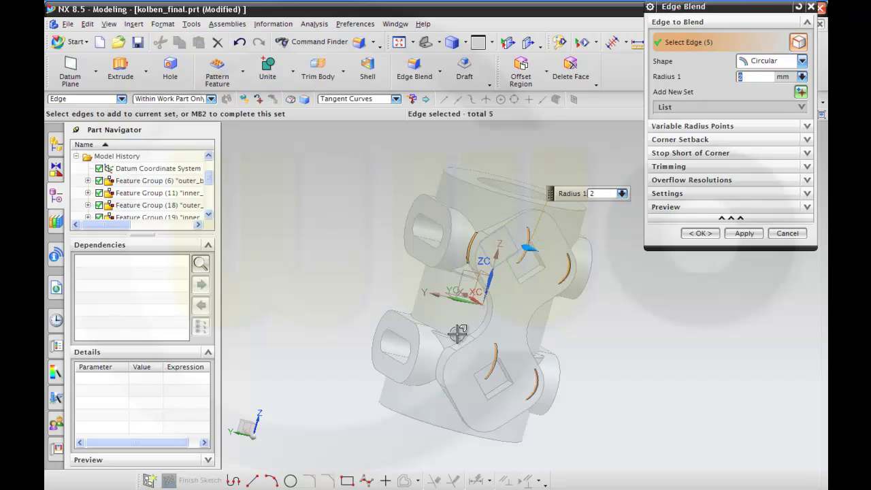
{"action": "middle_click", "coordinate": [416, 307]}
Edit the last edge blend to add the two missing edges between neighbouring bosses, one in each row
{"action": "middle_click_drag", "start_coordinate": [350, 291], "coordinate": [229, 236]}
{"action": "scroll", "coordinate": [209, 201], "scroll_direction": "down", "scroll_amount": 5}
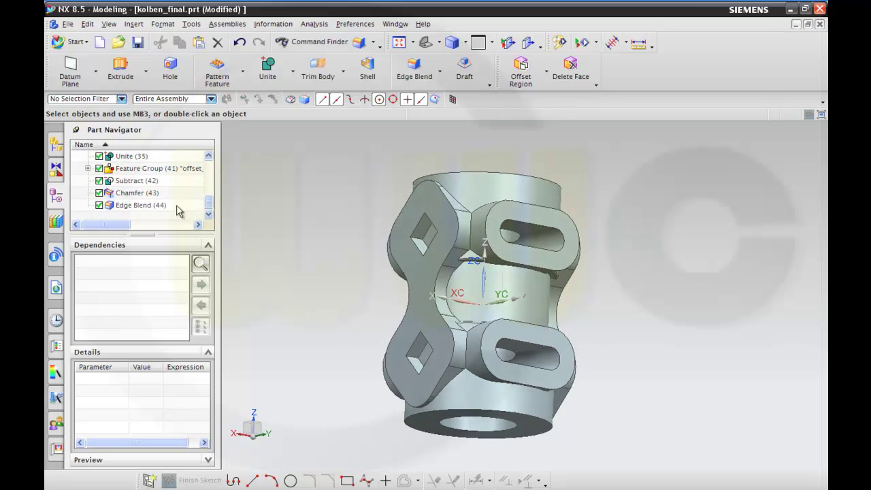
{"action": "double_click", "coordinate": [154, 205]}
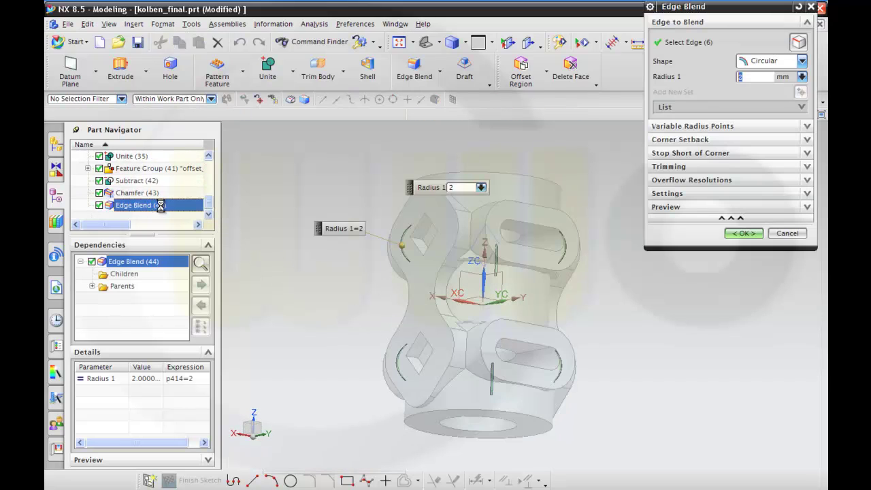
{"action": "left_click", "coordinate": [470, 233]}
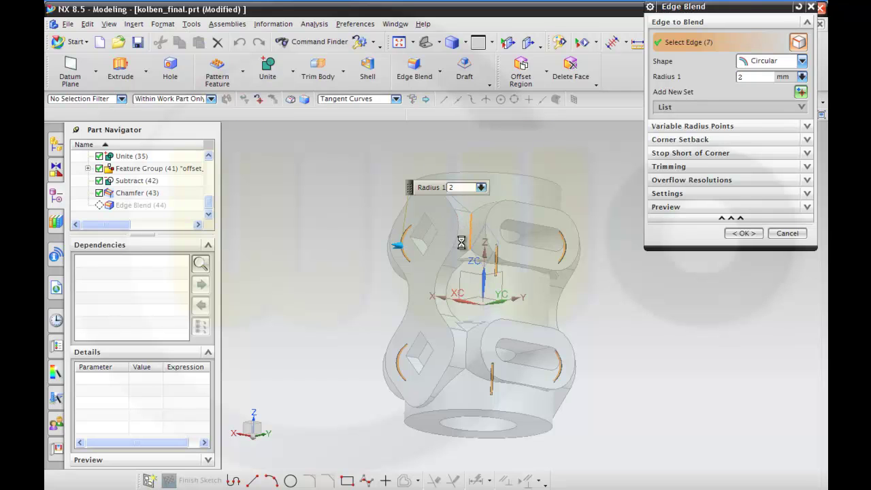
{"action": "left_click", "coordinate": [466, 343]}
{"action": "middle_click_drag", "start_coordinate": [608, 356], "coordinate": [598, 336]}
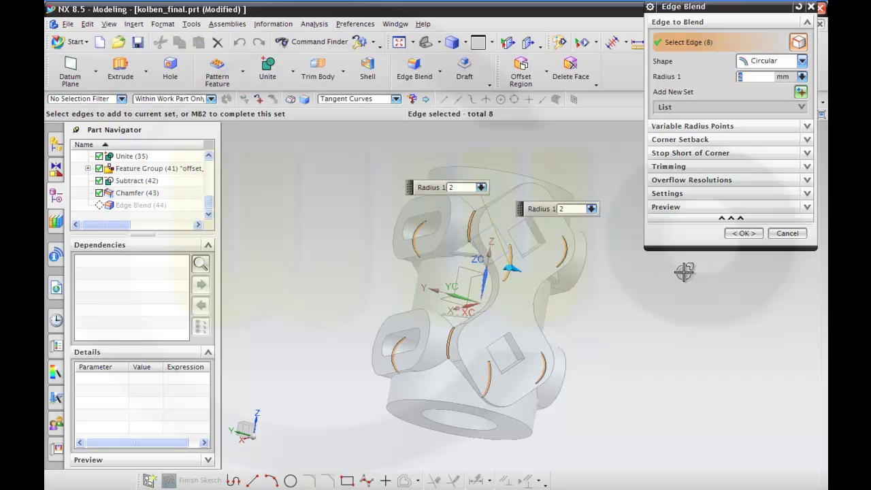
{"action": "left_click", "coordinate": [746, 233]}
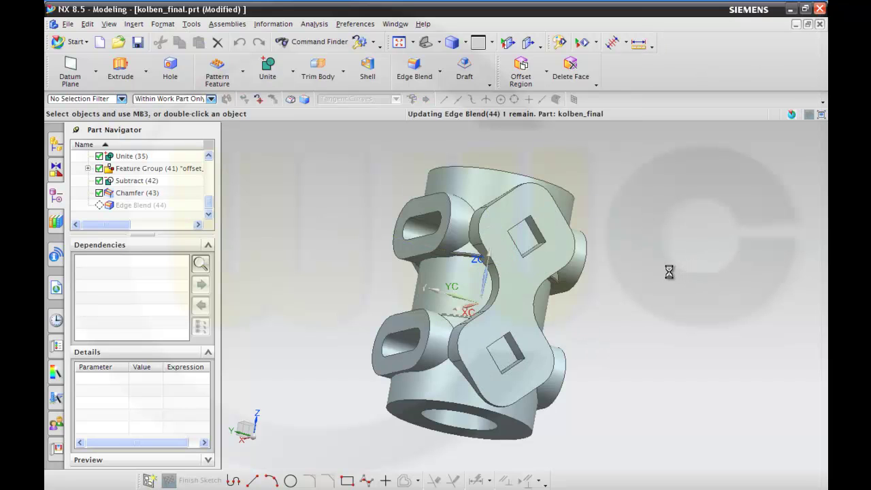
Begin a 2 mm edge blend with one set containing the outer boss-to-cylinder intersection loops and the first triangular recess loops
{"action": "middle_click_drag", "start_coordinate": [595, 304], "coordinate": [587, 320]}
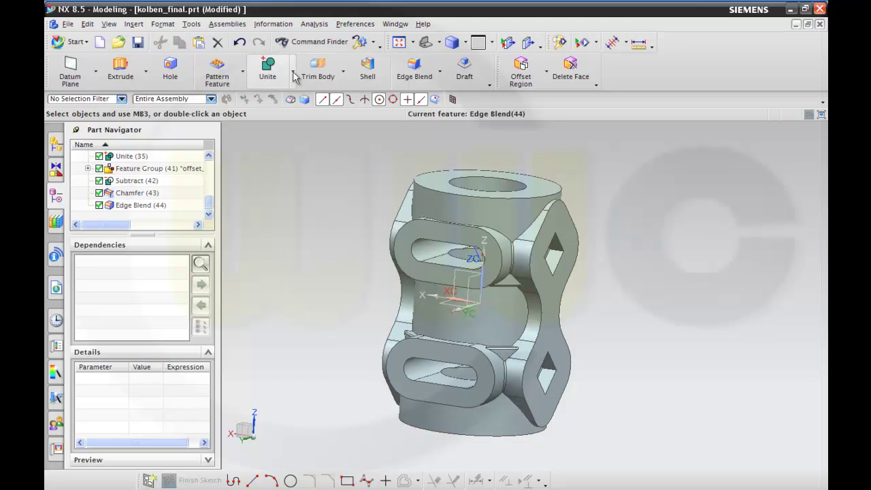
{"action": "left_click", "coordinate": [413, 72]}
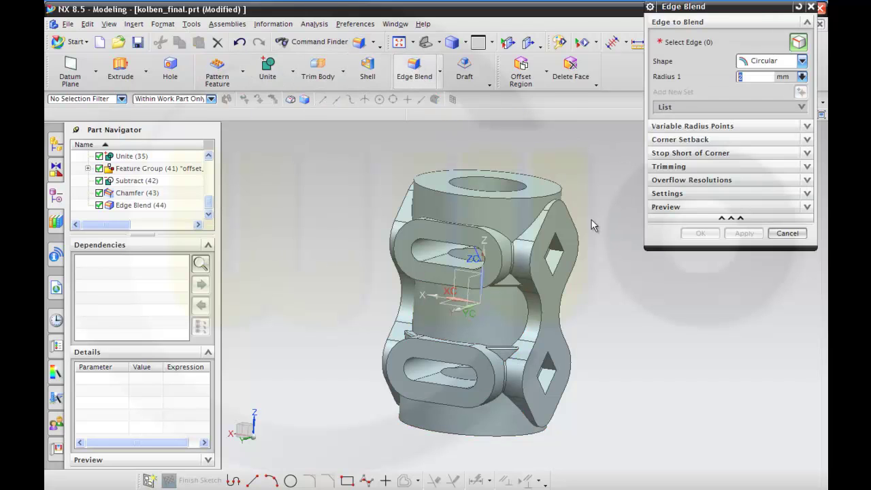
{"action": "left_click", "coordinate": [528, 224]}
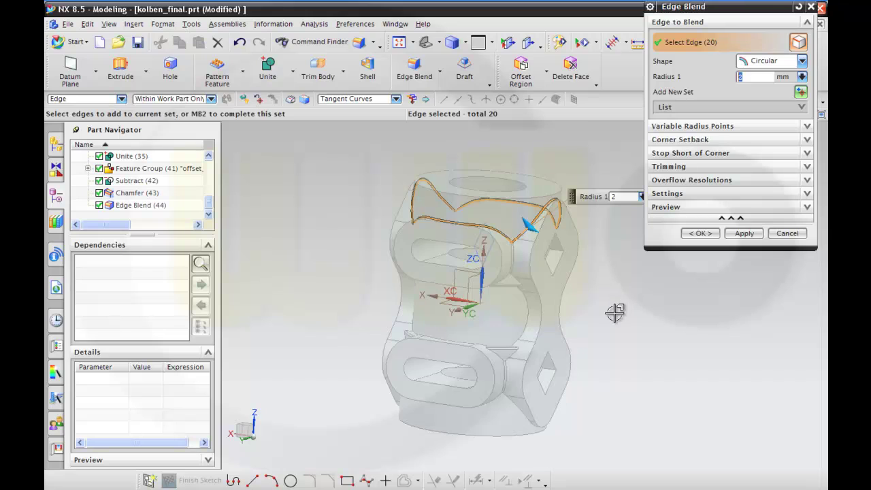
{"action": "middle_click_drag", "start_coordinate": [595, 368], "coordinate": [604, 346]}
{"action": "left_click", "coordinate": [524, 363]}
{"action": "scroll", "coordinate": [609, 346], "scroll_direction": "up", "scroll_amount": 3}
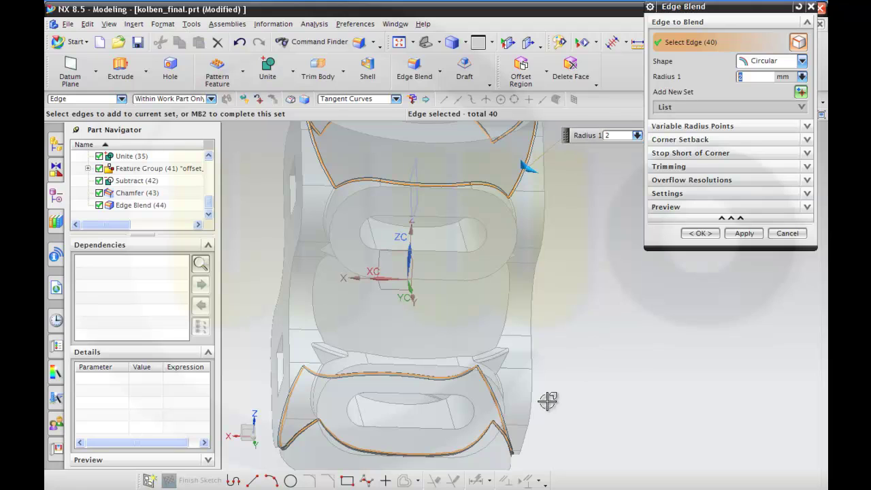
{"action": "left_click", "coordinate": [505, 363]}
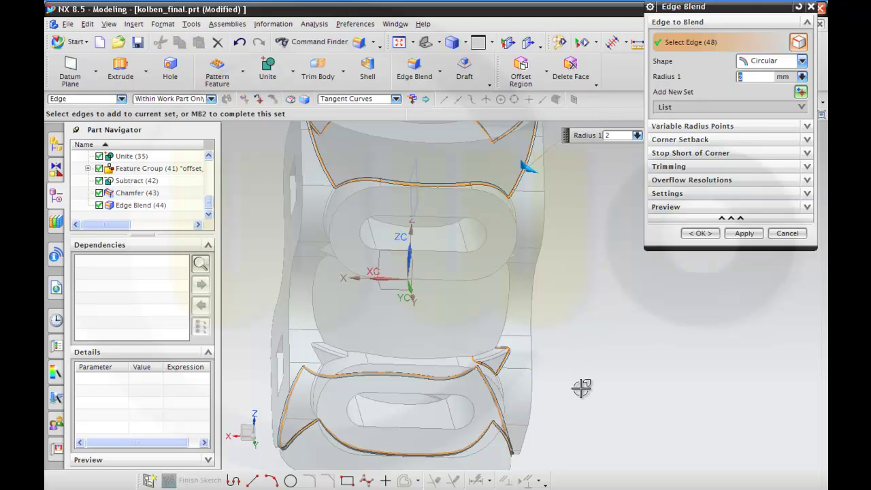
{"action": "left_click", "coordinate": [335, 360]}
{"action": "middle_click", "coordinate": [291, 254]}
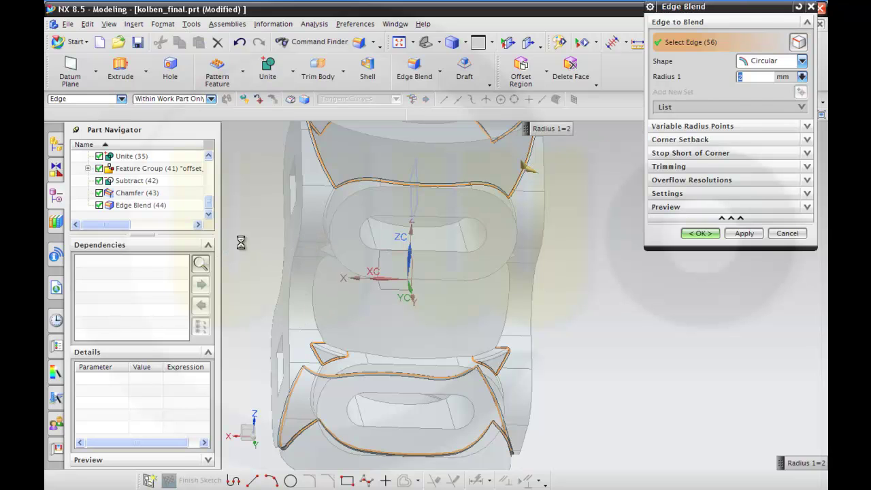
Add a second 2 mm edge set with the remaining triangular recess loops around the cylinder and create the blend
{"action": "middle_click_drag", "start_coordinate": [256, 240], "coordinate": [368, 228]}
{"action": "left_click", "coordinate": [377, 219]}
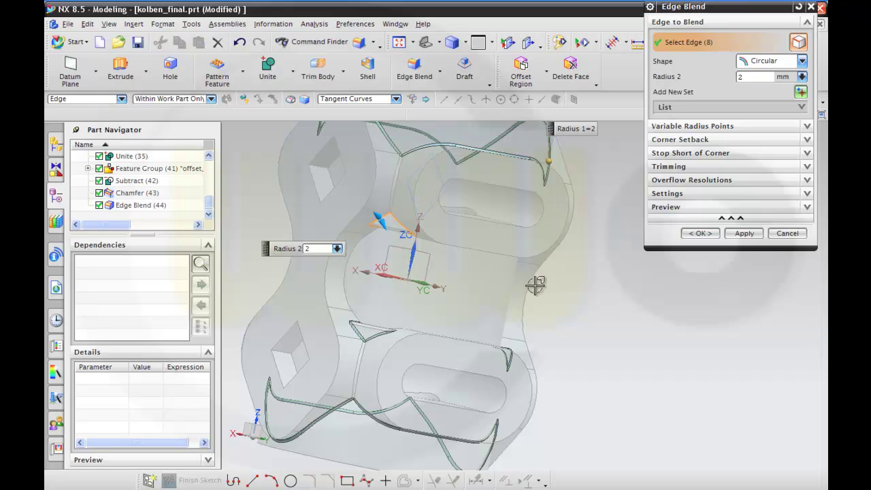
{"action": "middle_click_drag", "start_coordinate": [580, 305], "coordinate": [477, 266]}
{"action": "left_click", "coordinate": [436, 239]}
{"action": "middle_click_drag", "start_coordinate": [587, 302], "coordinate": [531, 299]}
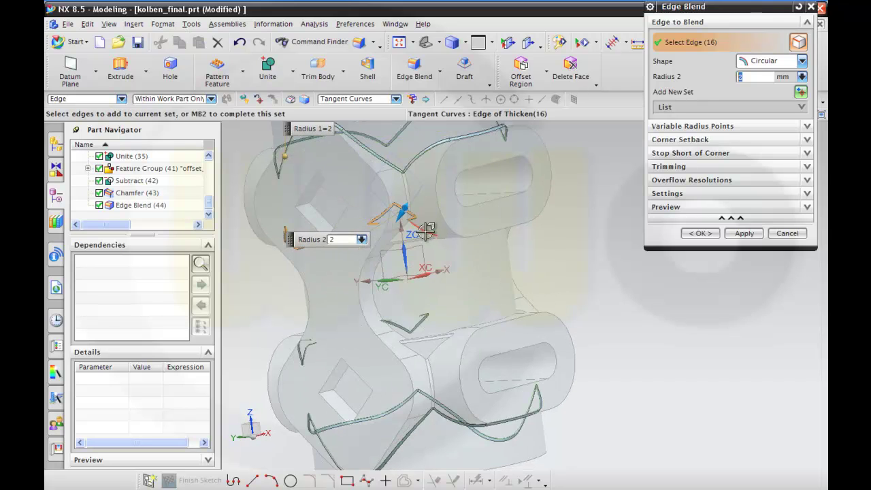
{"action": "left_click", "coordinate": [430, 234]}
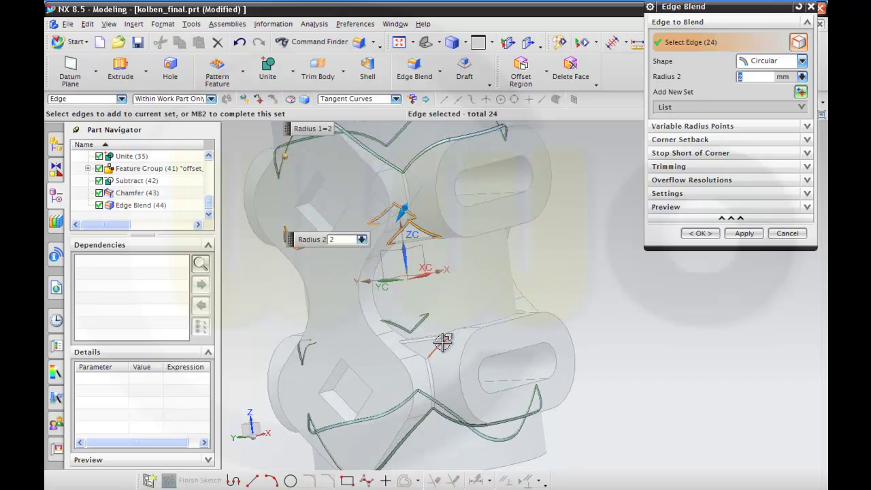
{"action": "middle_click_drag", "start_coordinate": [599, 304], "coordinate": [556, 316]}
{"action": "left_click", "coordinate": [492, 336]}
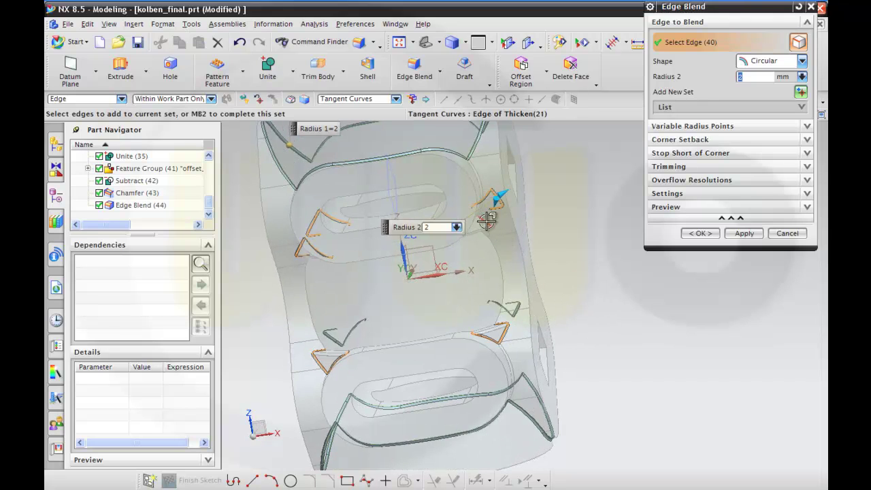
{"action": "left_click", "coordinate": [547, 258]}
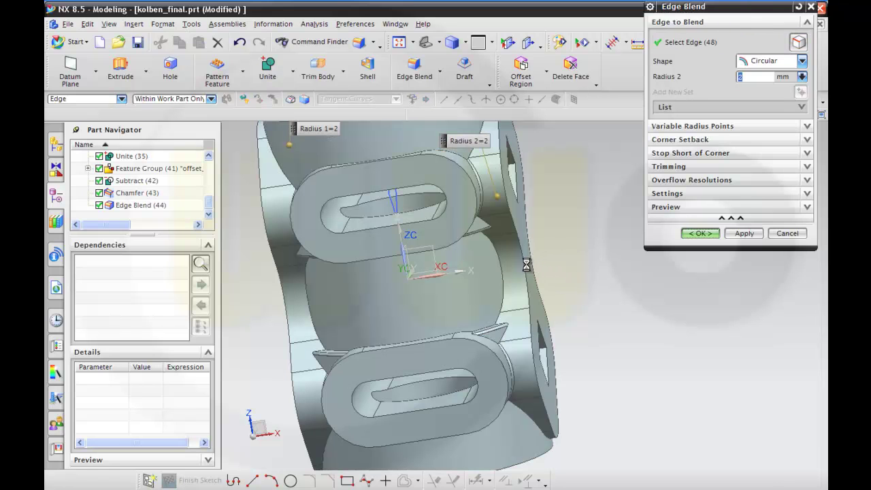
{"action": "middle_click", "coordinate": [526, 265]}
Blend the edge loops where the middle cylinder section meets the surrounding bosses and plates with a 2 mm radius
{"action": "key", "text": "Home"}
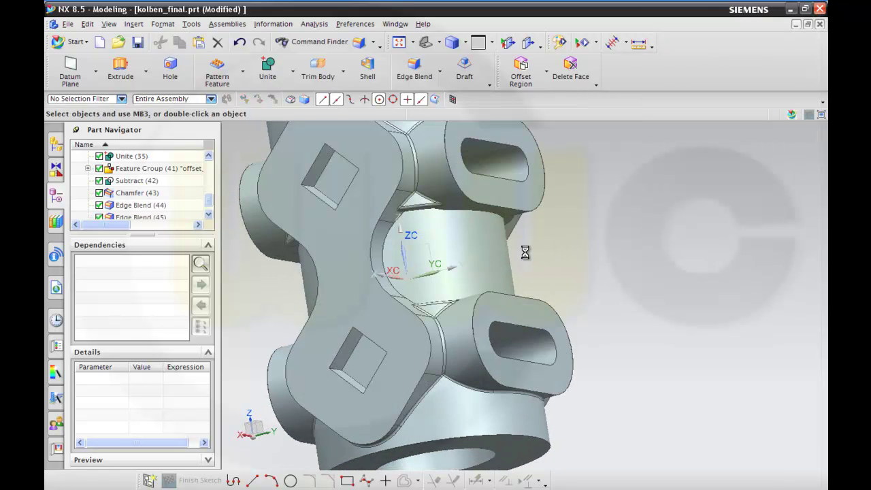
{"action": "middle_click_drag", "start_coordinate": [524, 251], "coordinate": [532, 286]}
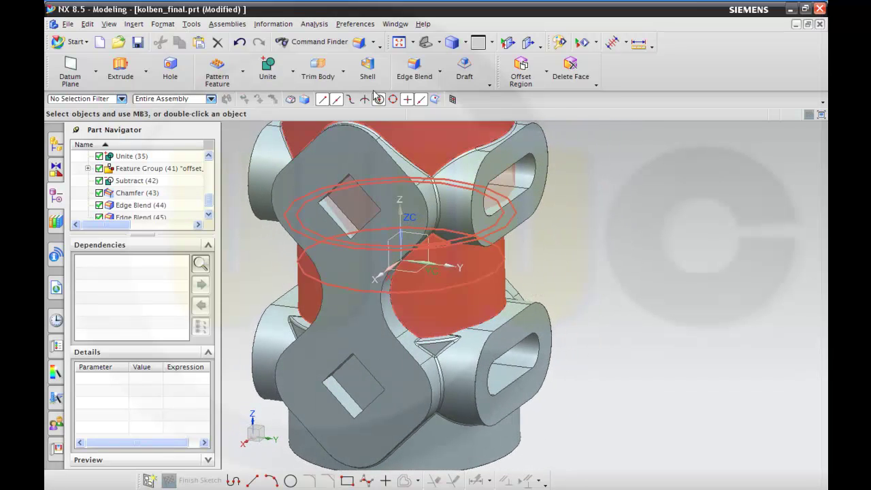
{"action": "left_click", "coordinate": [413, 66]}
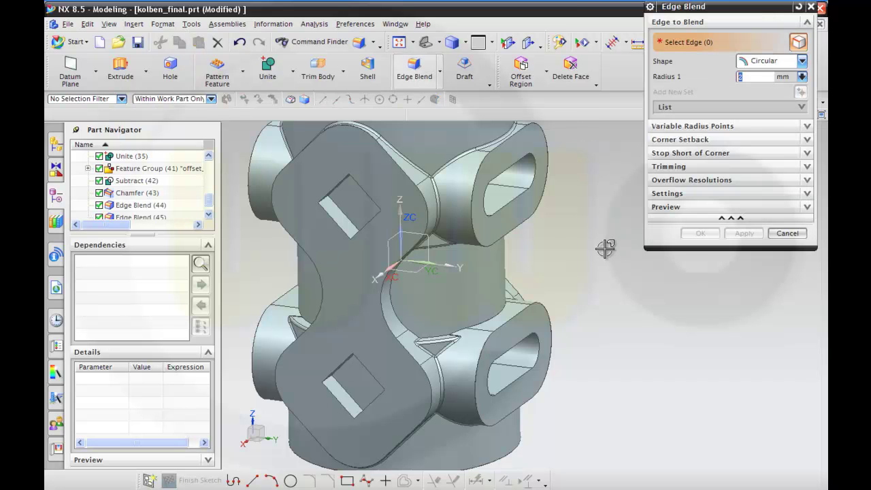
{"action": "middle_click_drag", "start_coordinate": [588, 229], "coordinate": [570, 225]}
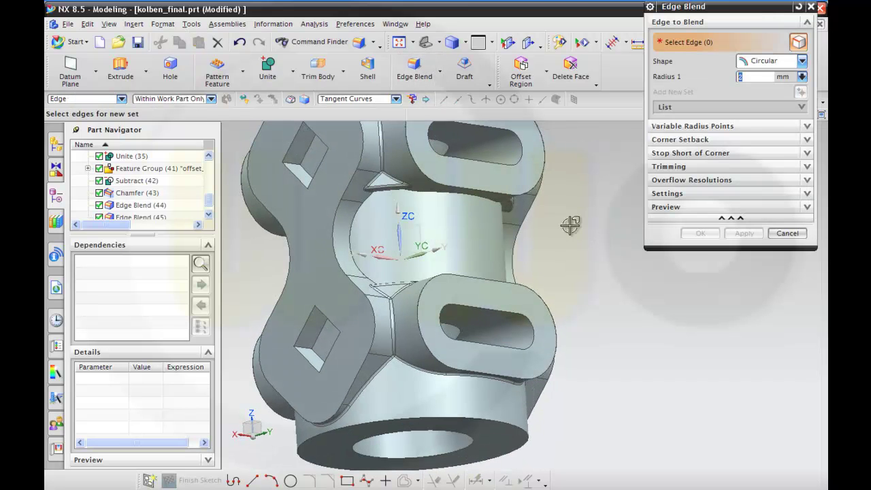
{"action": "left_click", "coordinate": [359, 219]}
{"action": "middle_click_drag", "start_coordinate": [296, 238], "coordinate": [414, 229]}
{"action": "left_click", "coordinate": [494, 213]}
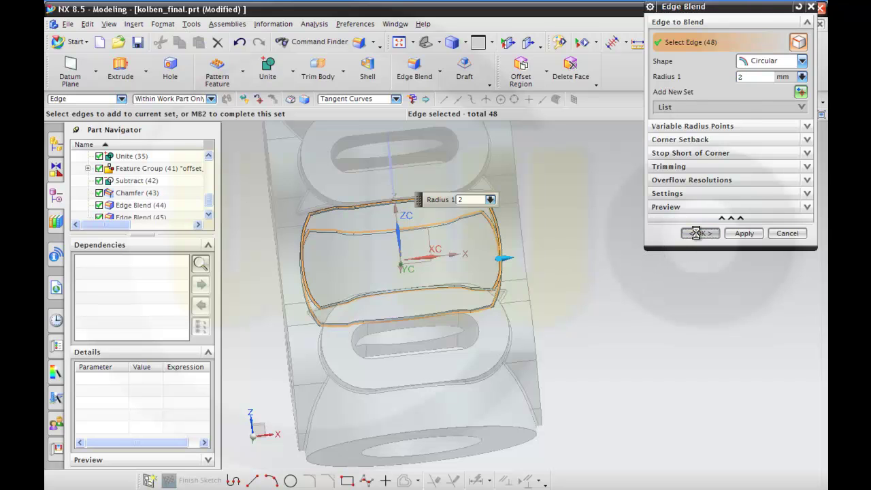
{"action": "middle_click_drag", "start_coordinate": [646, 243], "coordinate": [675, 288]}
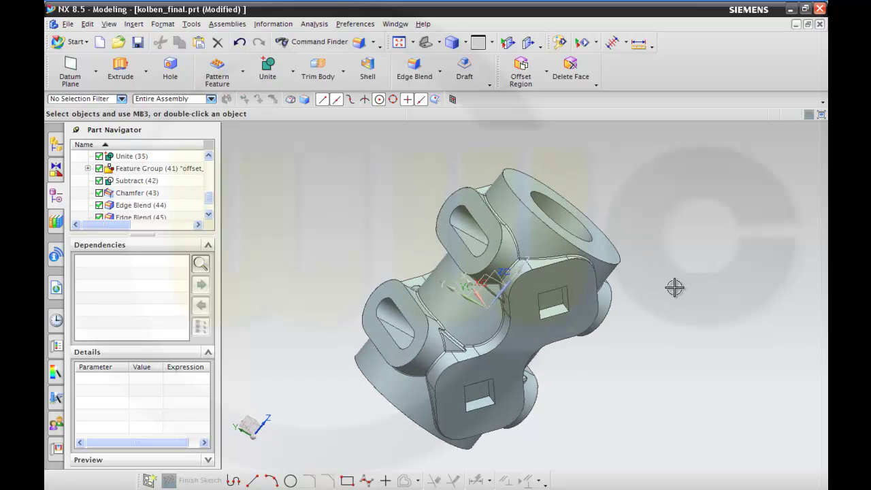
Start a countersunk general hole and create its position sketch on the ring-shaped end face of the cylinder
{"action": "left_click", "coordinate": [169, 64]}
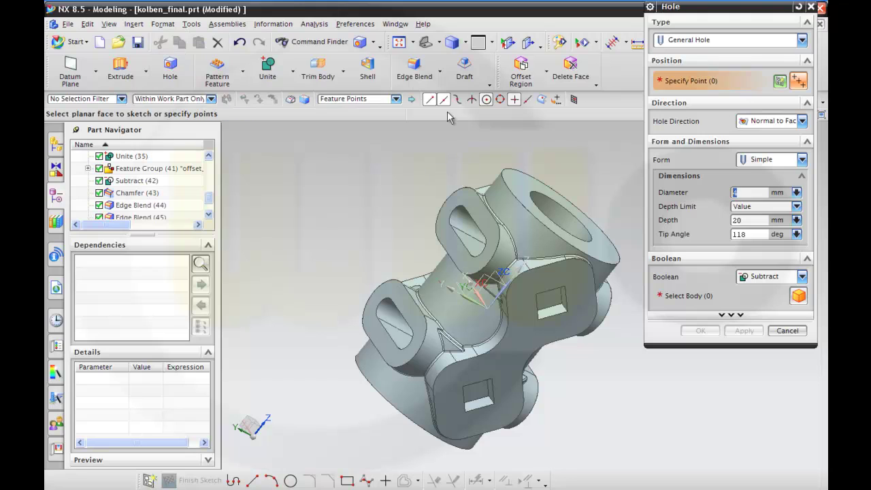
{"action": "left_click", "coordinate": [803, 160]}
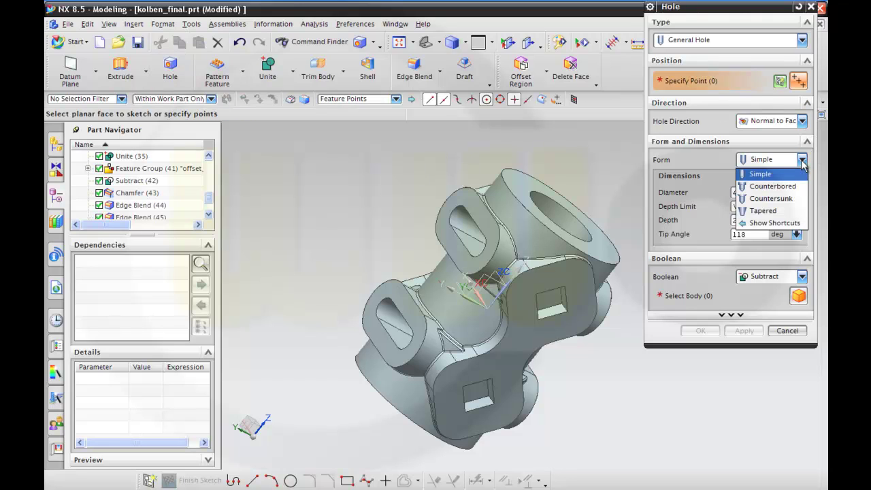
{"action": "left_click", "coordinate": [782, 198]}
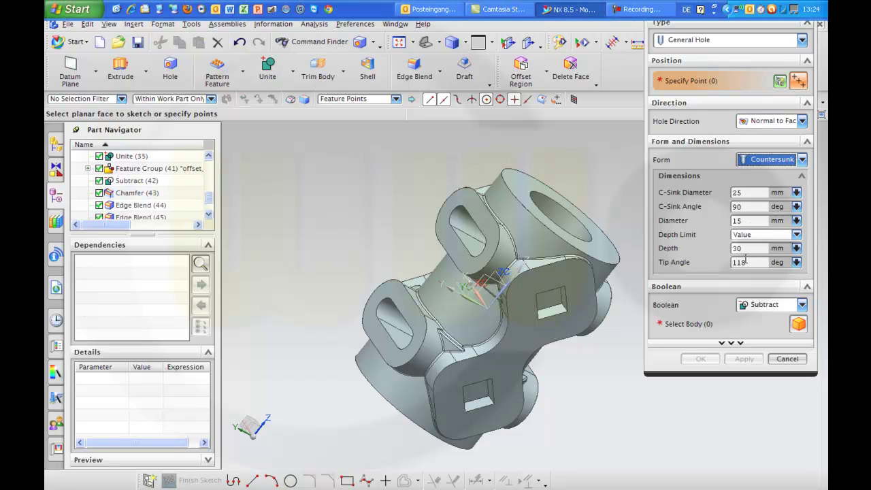
{"action": "middle_click_drag", "start_coordinate": [616, 166], "coordinate": [579, 183]}
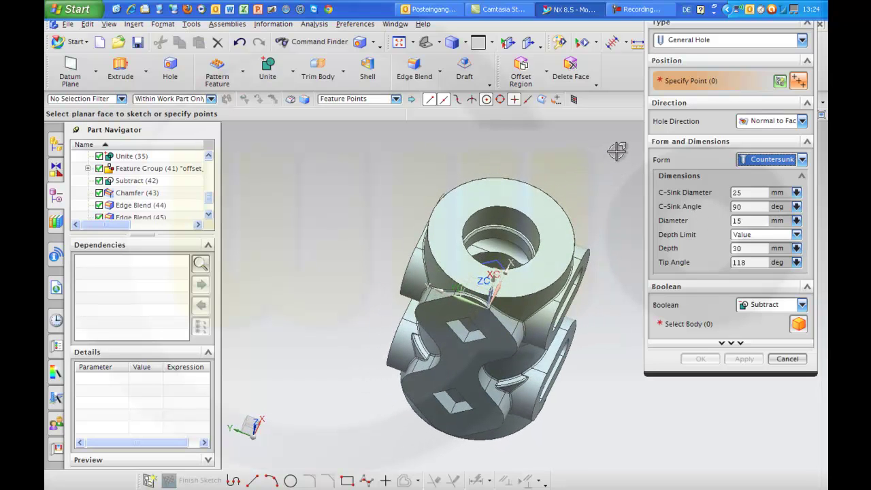
{"action": "left_click", "coordinate": [780, 81]}
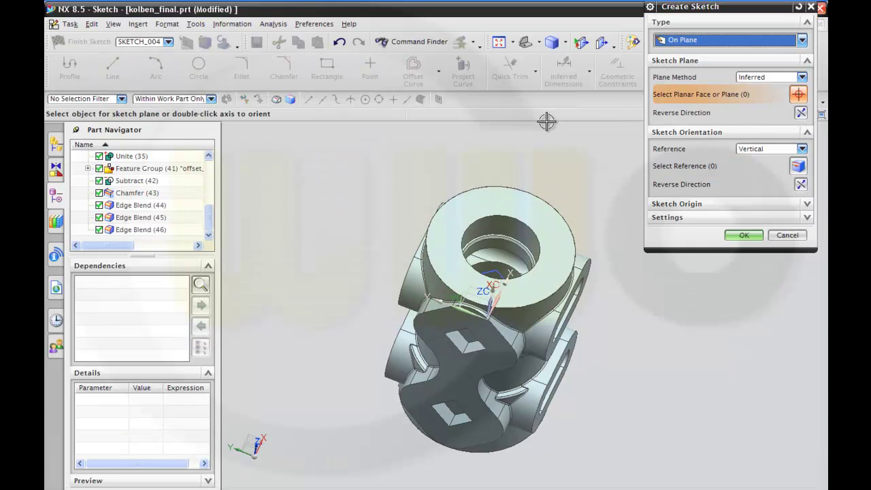
{"action": "left_click", "coordinate": [539, 209]}
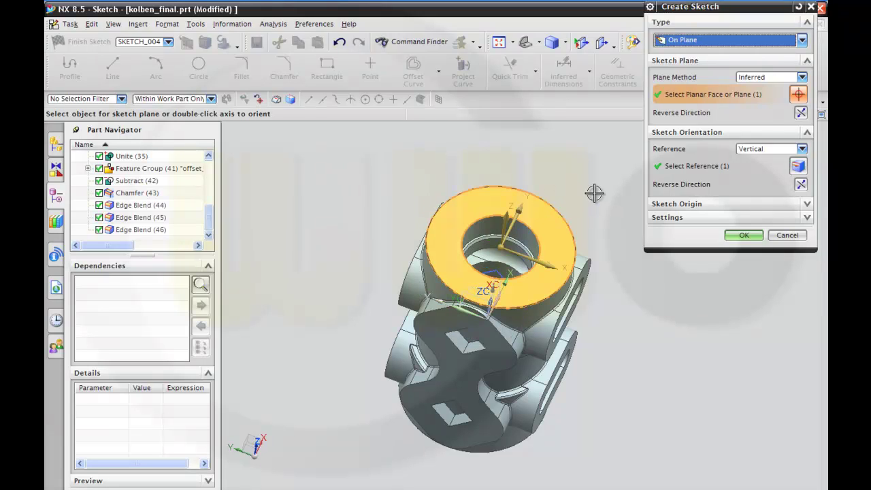
{"action": "left_click", "coordinate": [740, 234]}
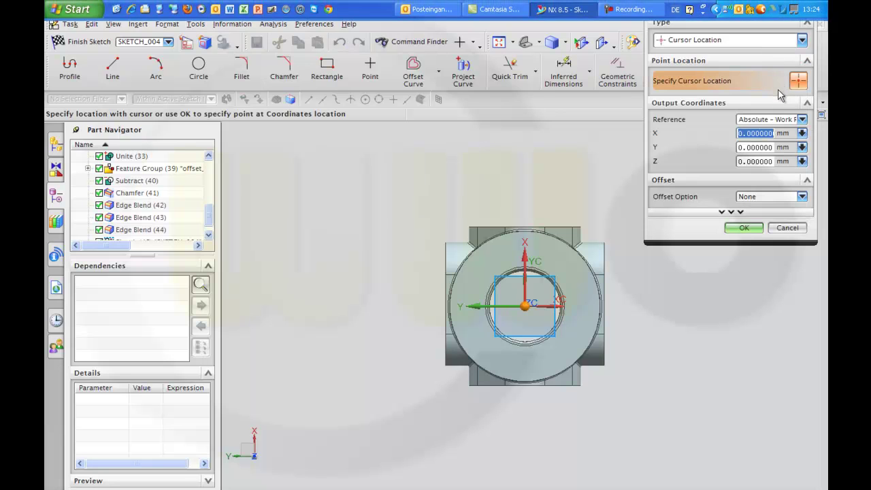
Place the hole's sketch point by cursor location on the ring face beside the bore, at about X 30.9, Y -62.6 mm
{"action": "left_click", "coordinate": [801, 41]}
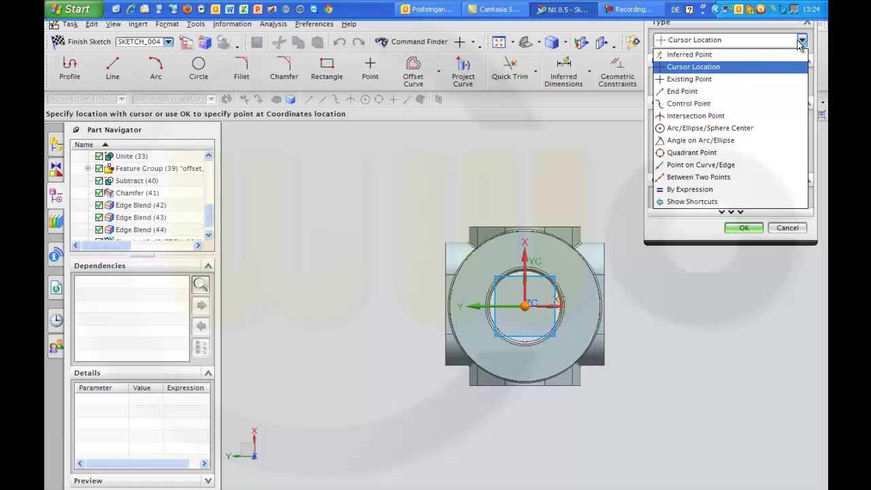
{"action": "left_click", "coordinate": [715, 69]}
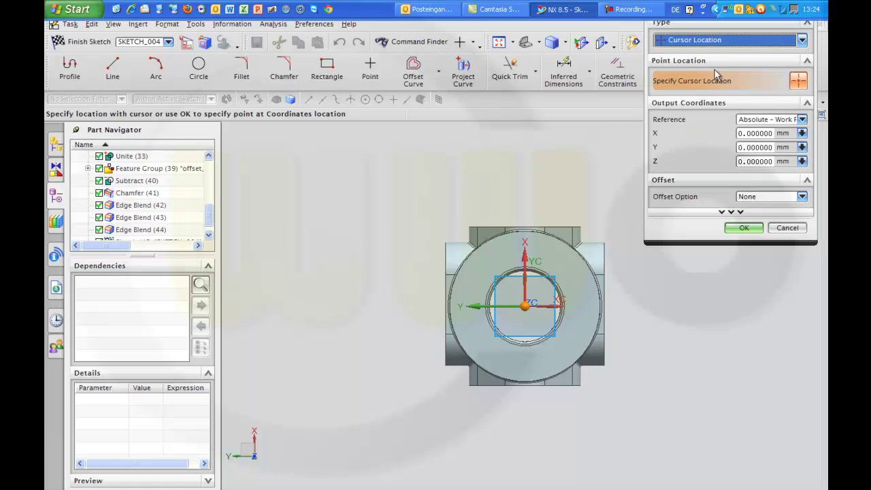
{"action": "left_click", "coordinate": [574, 281]}
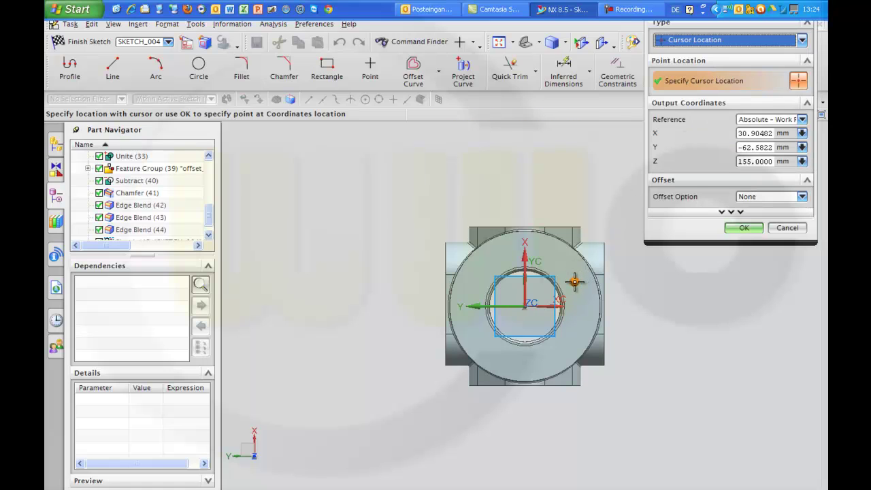
{"action": "left_click", "coordinate": [743, 228]}
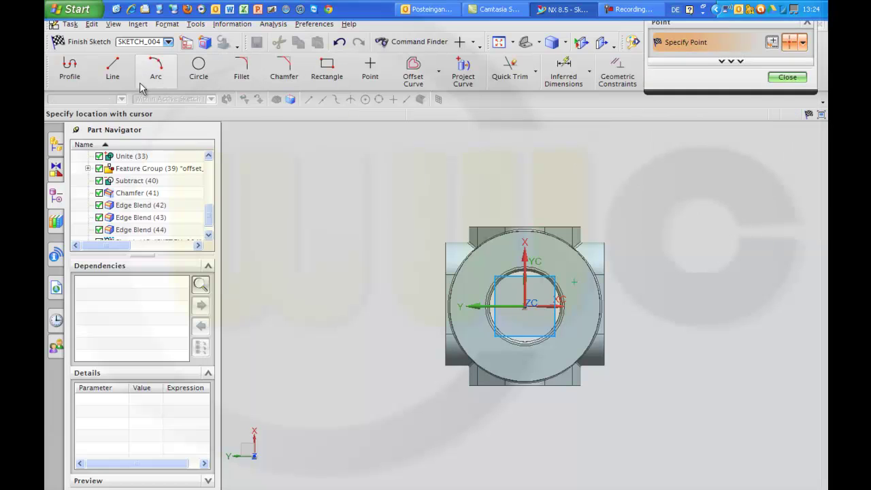
Draw a line from the hole point to the bore's centre and convert it to a reference line
{"action": "left_click", "coordinate": [113, 68]}
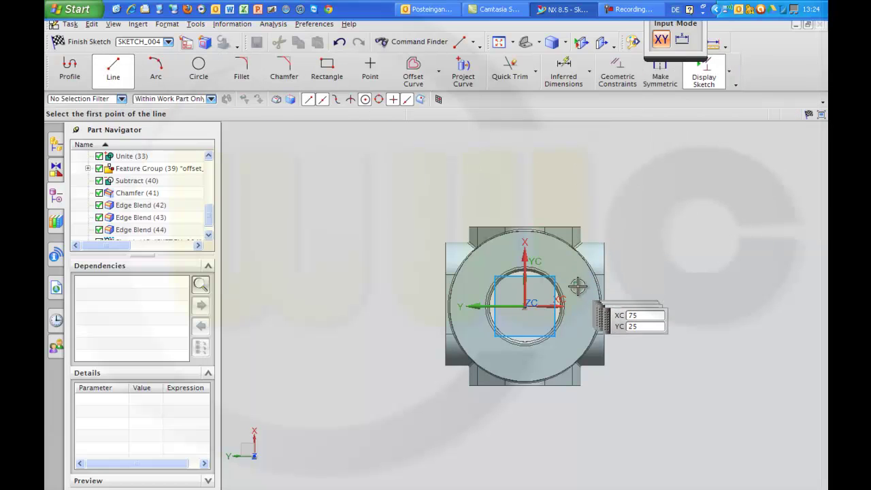
{"action": "left_click", "coordinate": [565, 283]}
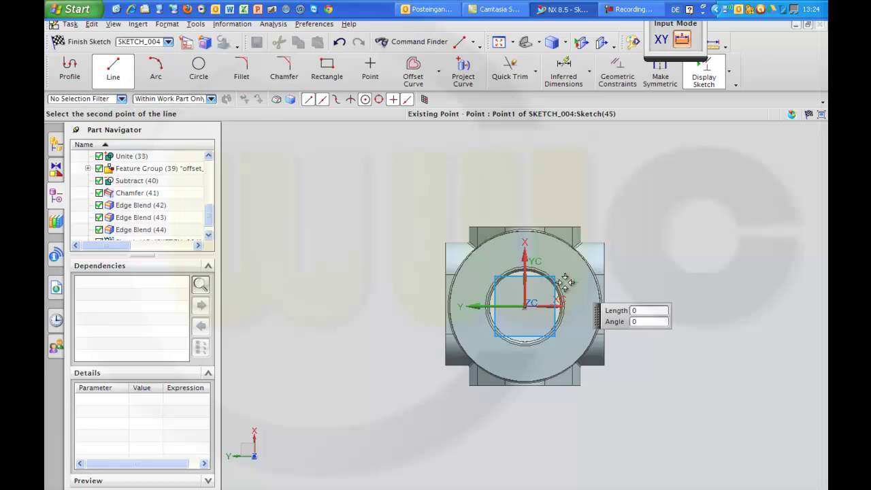
{"action": "left_click", "coordinate": [526, 308]}
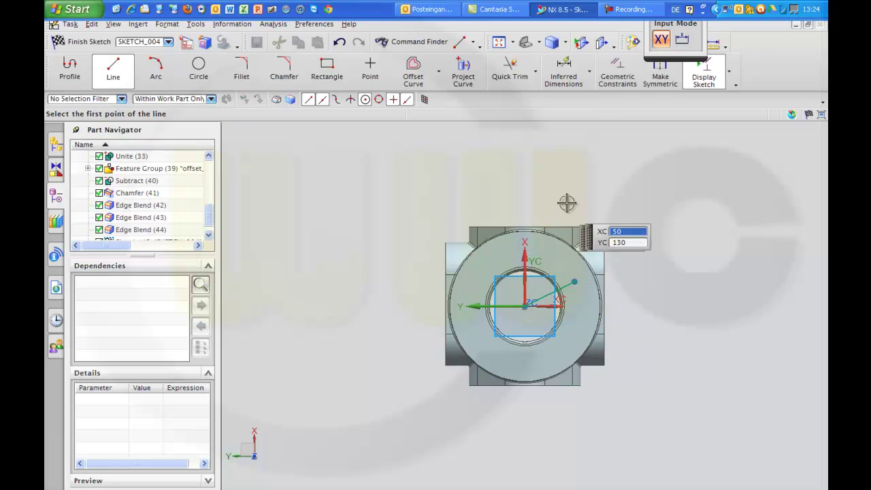
{"action": "key", "text": "Escape"}
{"action": "left_click", "coordinate": [565, 284]}
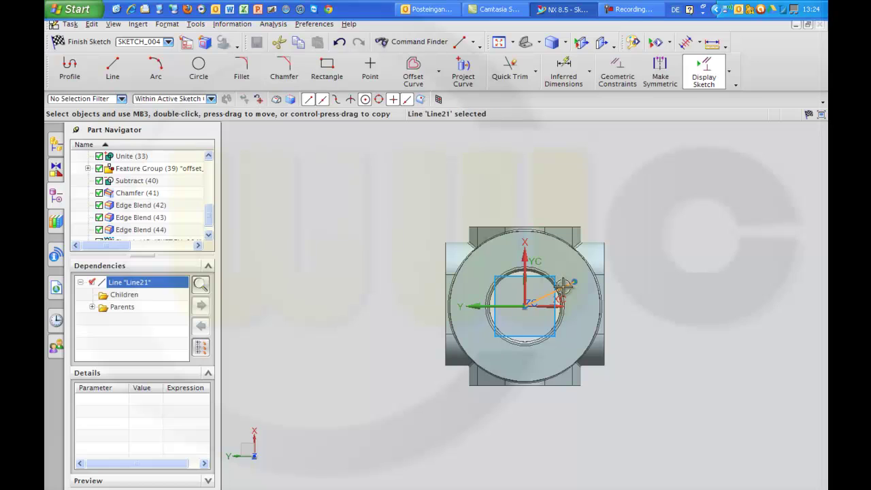
{"action": "right_click", "coordinate": [565, 284]}
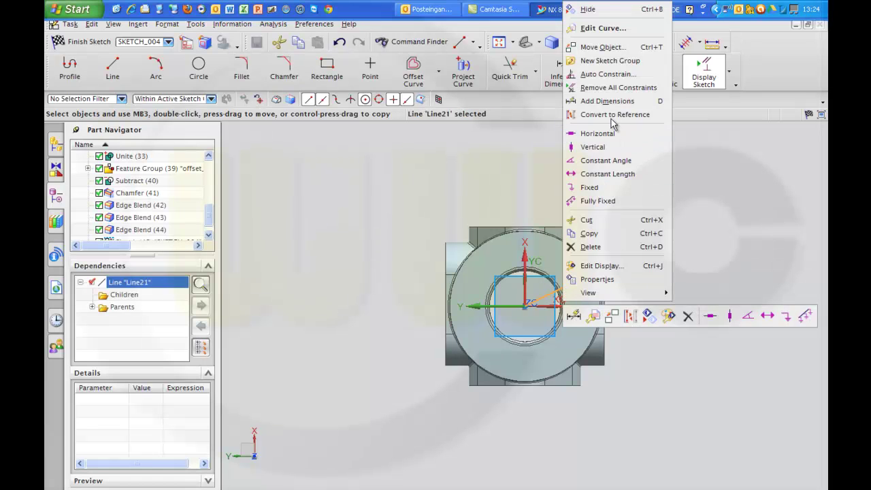
{"action": "left_click", "coordinate": [612, 114]}
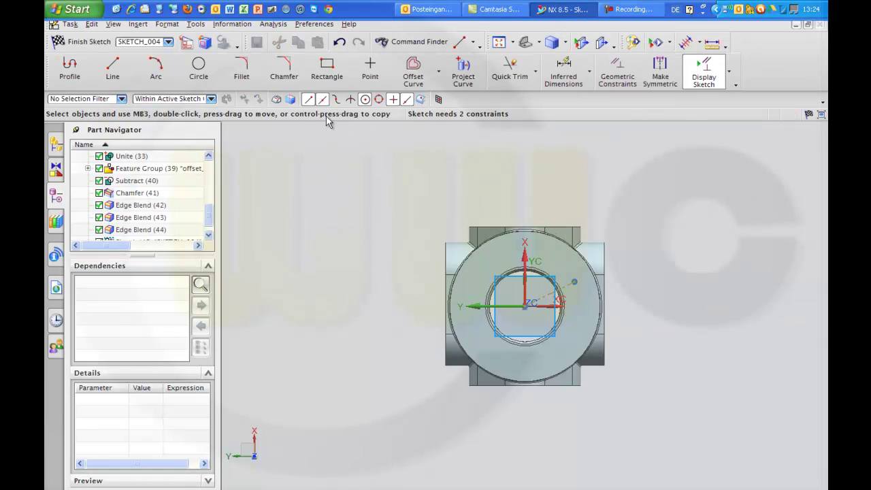
Dimension the reference line's length and set it to 70 mm
{"action": "left_click", "coordinate": [563, 76]}
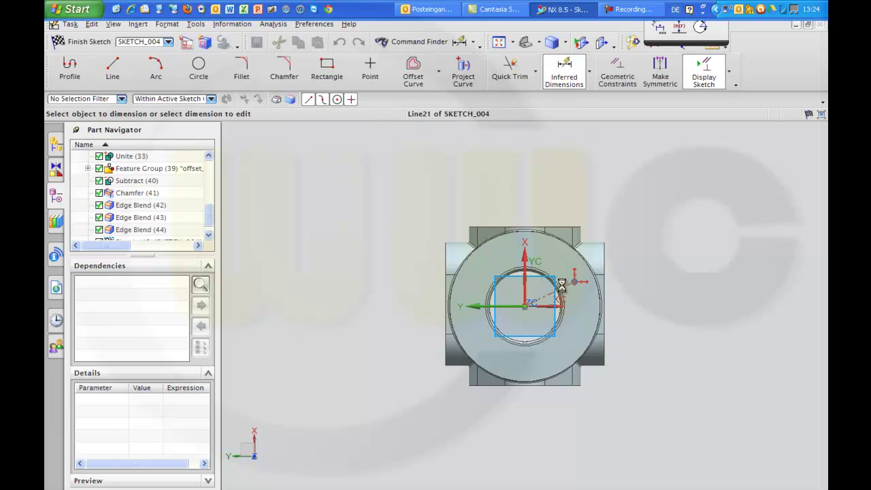
{"action": "left_click", "coordinate": [564, 286]}
{"action": "left_click", "coordinate": [502, 193]}
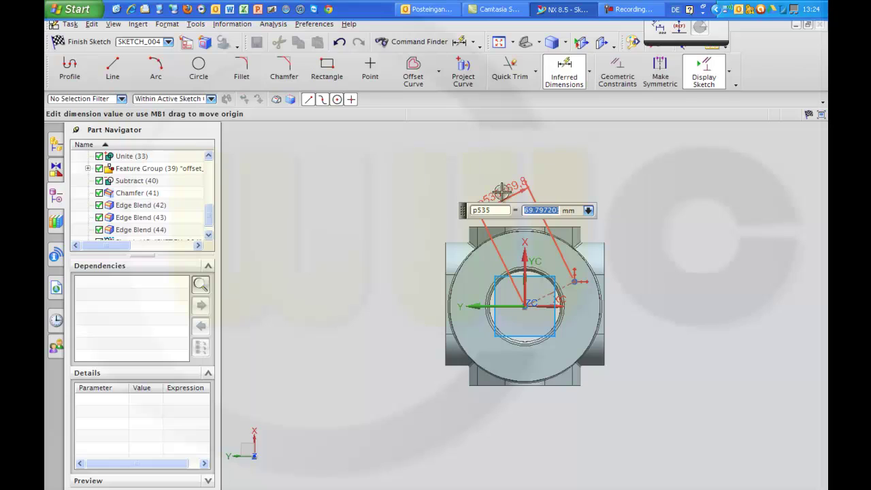
{"action": "type", "text": "70"}
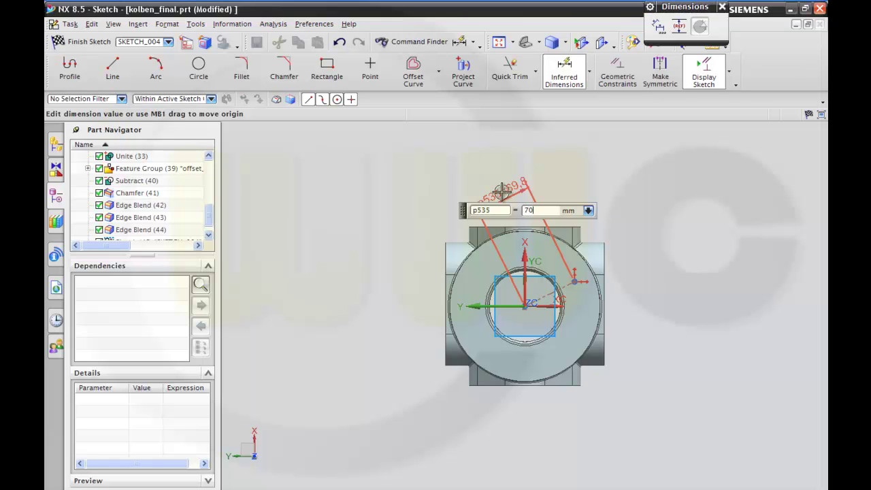
{"action": "key", "text": "Return"}
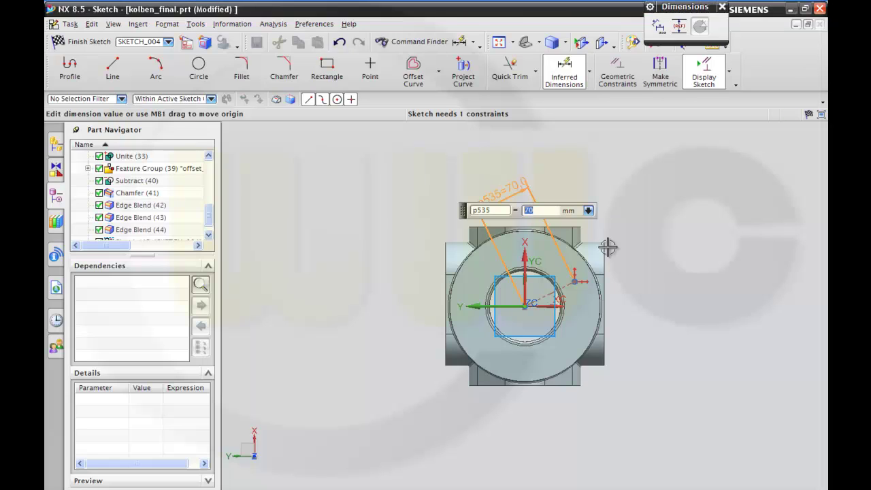
Add an angular dimension of 30° between the reference line and the sketch's Y axis
{"action": "left_click", "coordinate": [564, 289]}
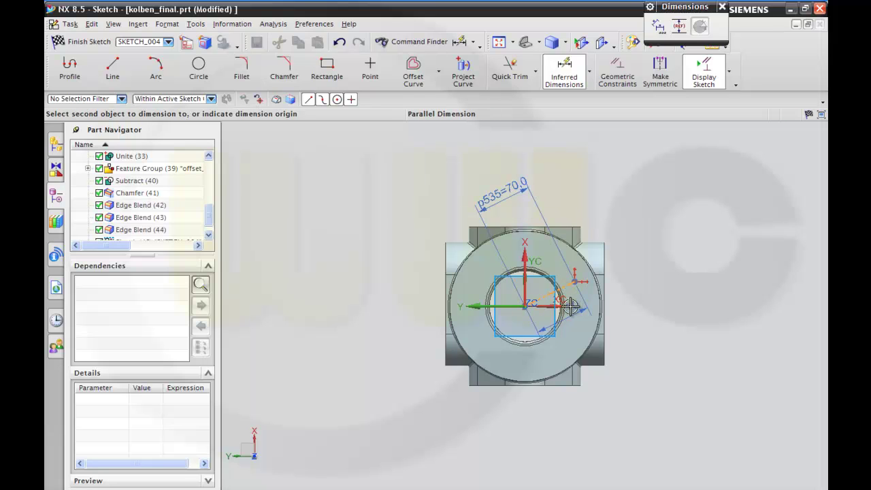
{"action": "left_click", "coordinate": [502, 307]}
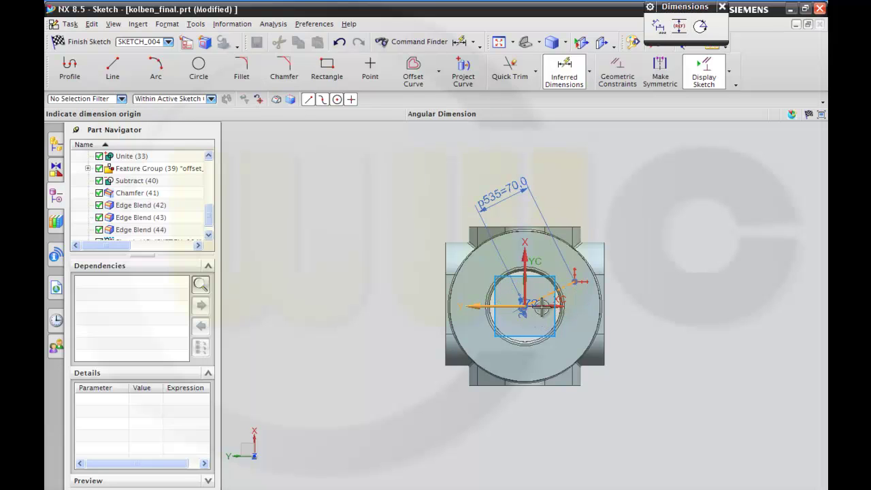
{"action": "left_click", "coordinate": [638, 294]}
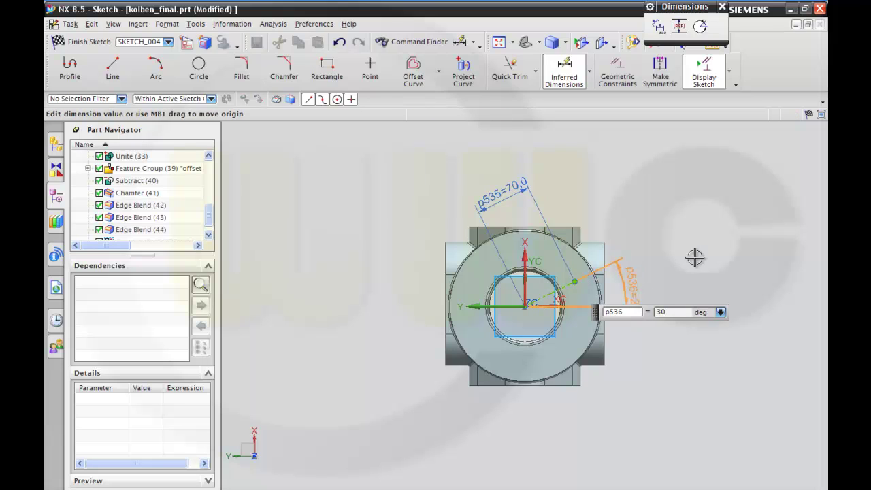
{"action": "key", "text": "Return"}
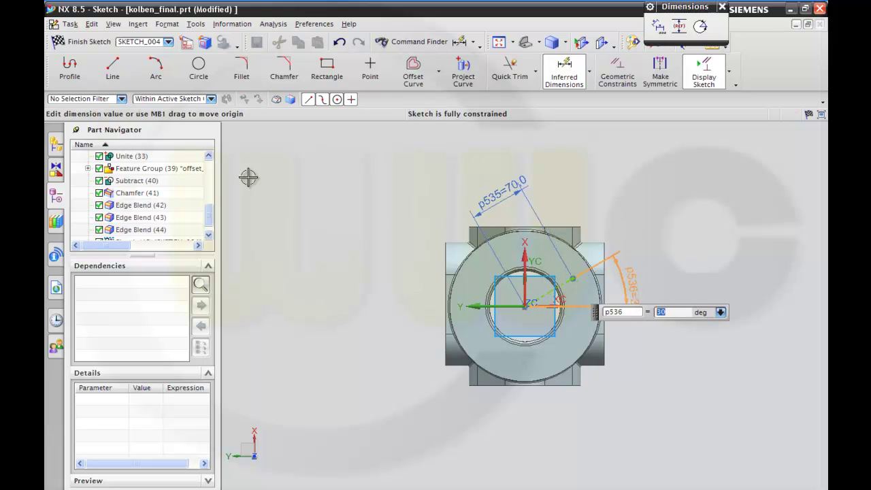
Finish the sketch and create the countersunk hole with 25 mm, 90° countersink, 15 mm diameter, 30 mm depth and 118° tip angle
{"action": "left_click", "coordinate": [65, 41]}
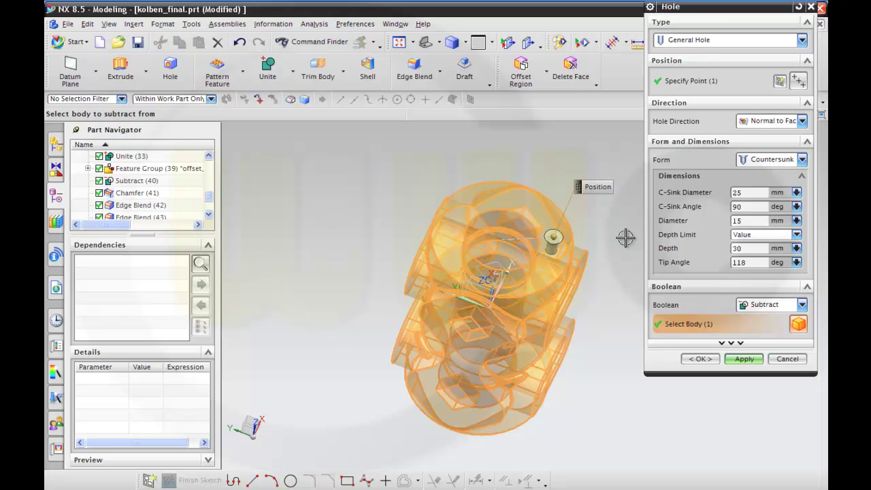
{"action": "left_click", "coordinate": [700, 359]}
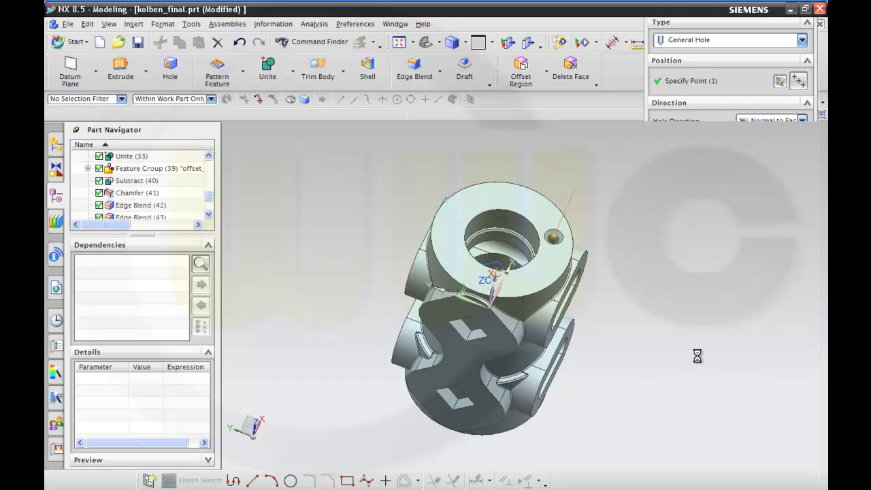
{"action": "middle_click_drag", "start_coordinate": [632, 321], "coordinate": [574, 292]}
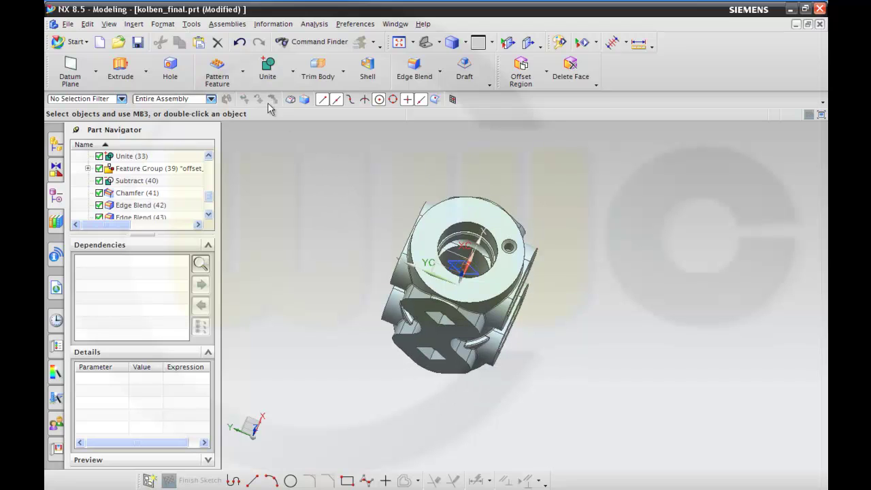
Start a Pattern Feature of the new countersunk hole with a circular layout
{"action": "scroll", "coordinate": [211, 195], "scroll_direction": "down", "scroll_amount": 3}
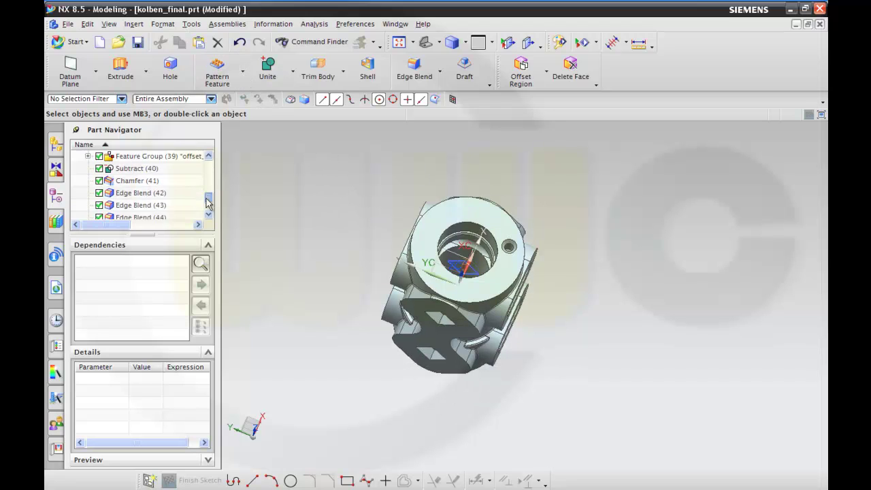
{"action": "left_click", "coordinate": [175, 210]}
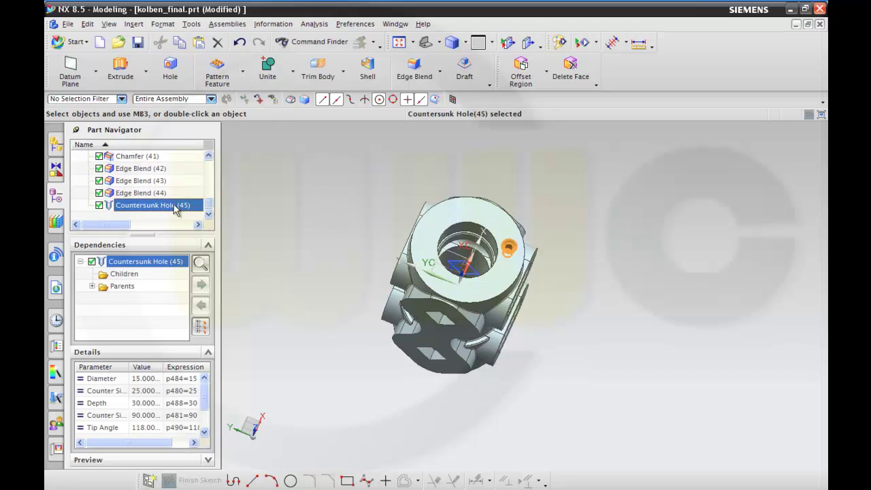
{"action": "left_click", "coordinate": [230, 76]}
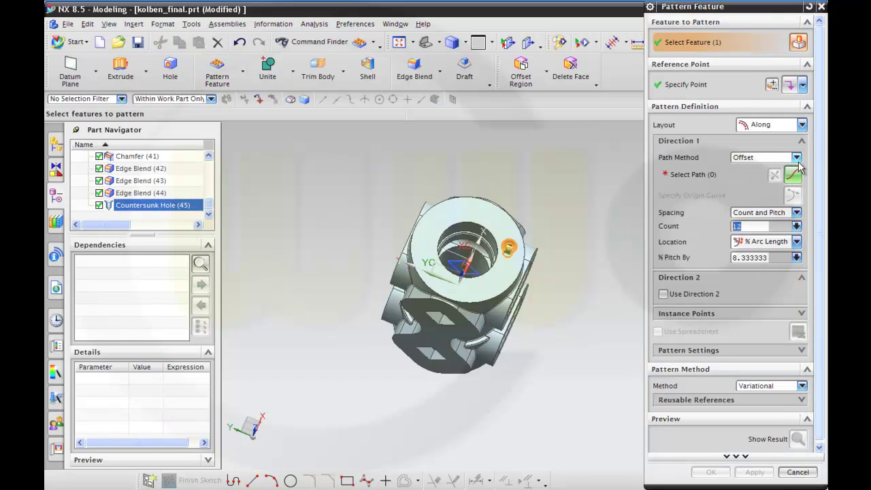
{"action": "left_click", "coordinate": [802, 124]}
{"action": "left_click", "coordinate": [763, 151]}
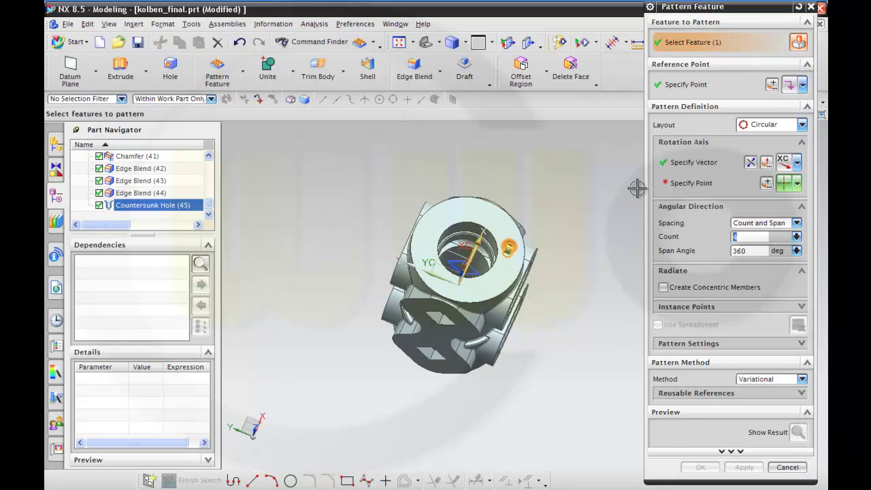
Set the circular pattern's rotation axis point to the arc centre of the end face
{"action": "mouse_move", "coordinate": [606, 189]}
{"action": "middle_mouse_down"}
{"action": "mouse_move", "coordinate": [596, 197]}
{"action": "mouse_move", "coordinate": [610, 194]}
{"action": "middle_mouse_up"}
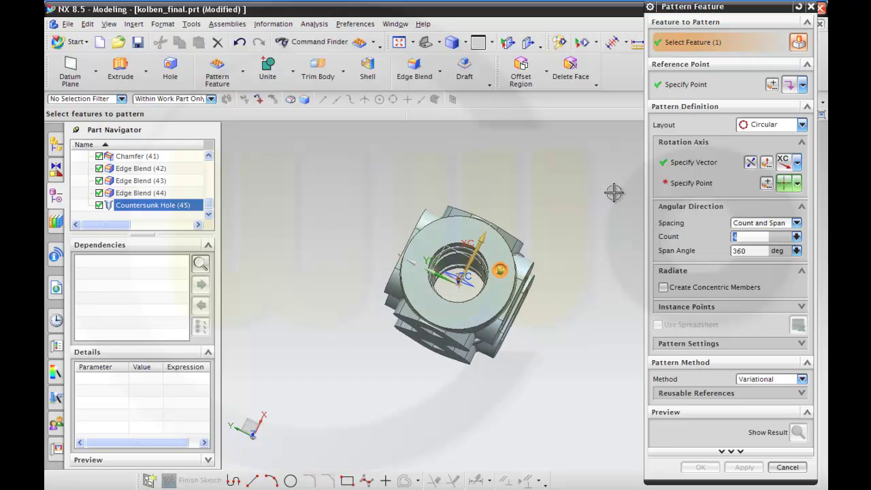
{"action": "left_click", "coordinate": [766, 184]}
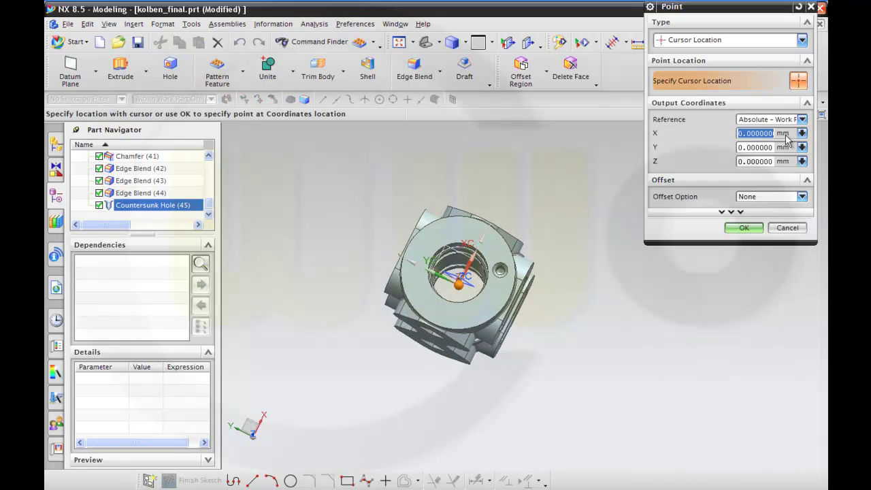
{"action": "left_click", "coordinate": [802, 39]}
{"action": "left_click", "coordinate": [729, 127]}
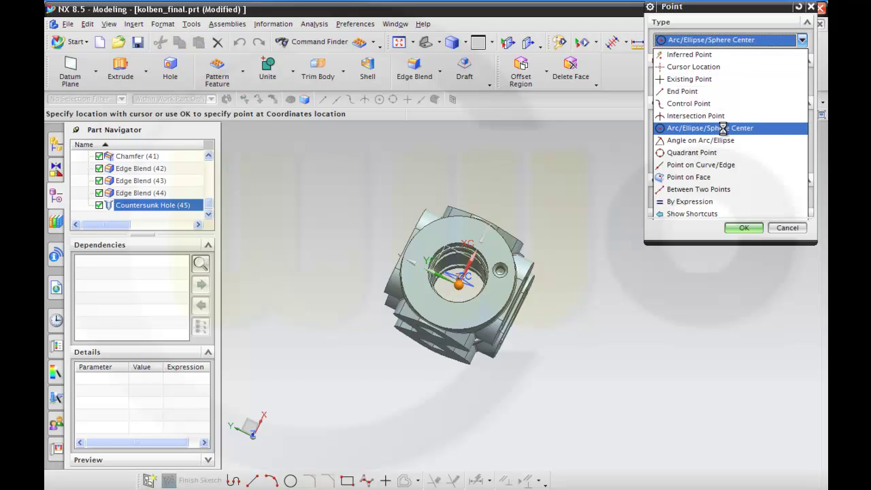
{"action": "left_click", "coordinate": [509, 240]}
{"action": "left_click", "coordinate": [742, 229]}
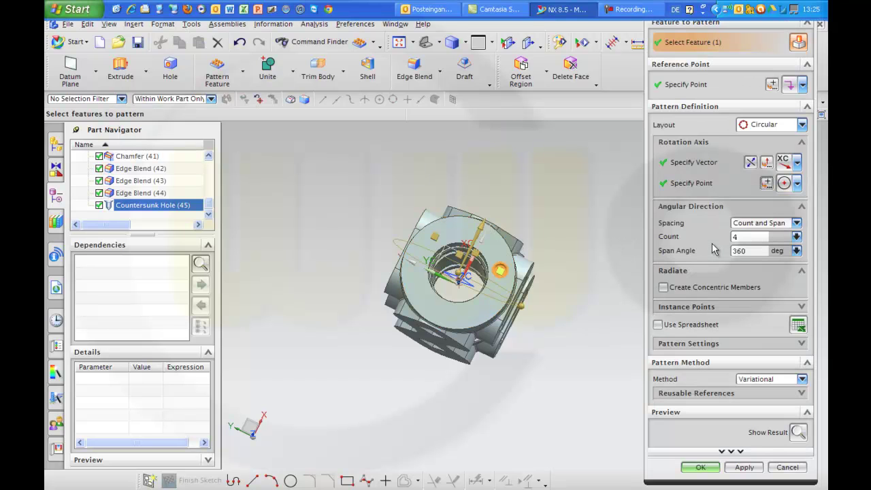
Create the circular pattern of the countersunk hole with count 4 and 360° span, and close the update report
{"action": "mouse_move", "coordinate": [605, 240]}
{"action": "middle_mouse_down"}
{"action": "mouse_move", "coordinate": [605, 214]}
{"action": "mouse_move", "coordinate": [603, 223]}
{"action": "middle_mouse_up"}
{"action": "middle_click", "coordinate": [602, 222]}
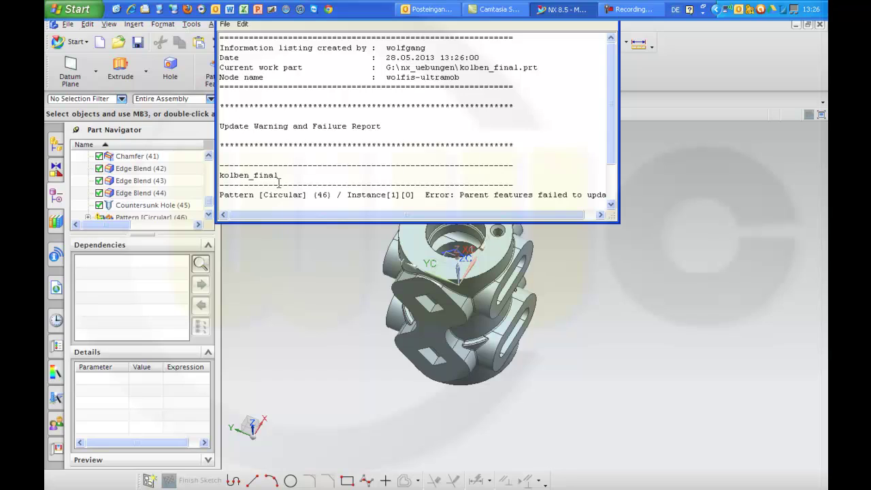
{"action": "left_click_drag", "start_coordinate": [286, 224], "coordinate": [290, 182]}
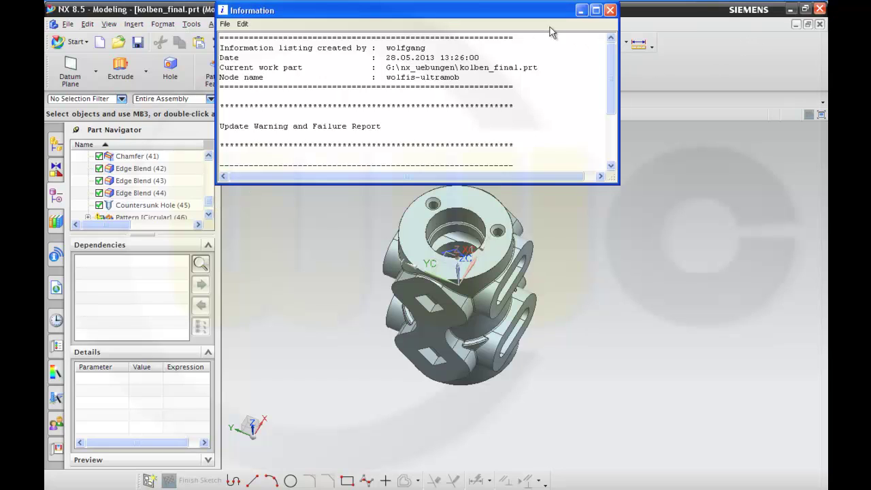
{"action": "left_click", "coordinate": [610, 10]}
Edit the circular hole pattern to rotate about the ZC axis with a count of 8 over 360°
{"action": "scroll", "coordinate": [207, 223], "scroll_direction": "down", "scroll_amount": 1}
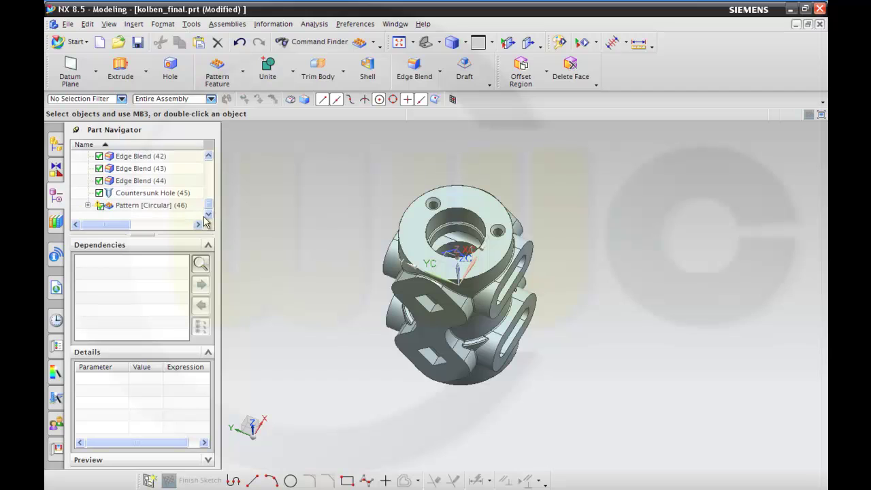
{"action": "double_click", "coordinate": [147, 207]}
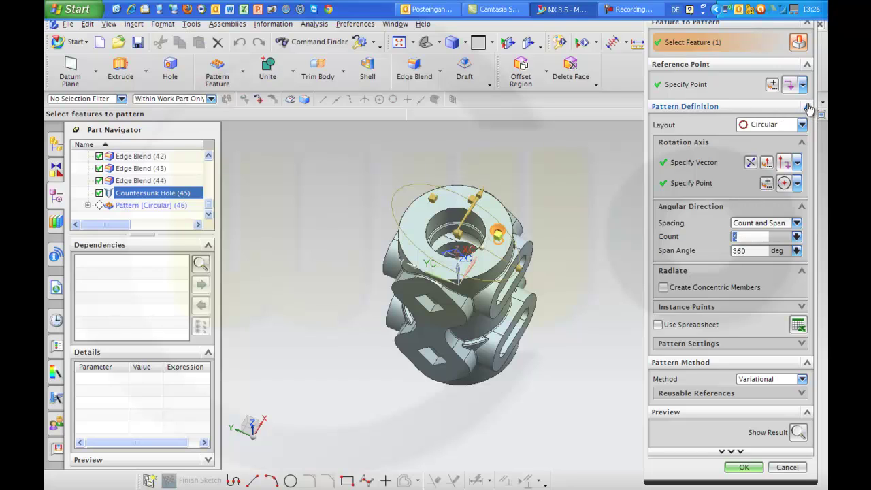
{"action": "left_click", "coordinate": [797, 163]}
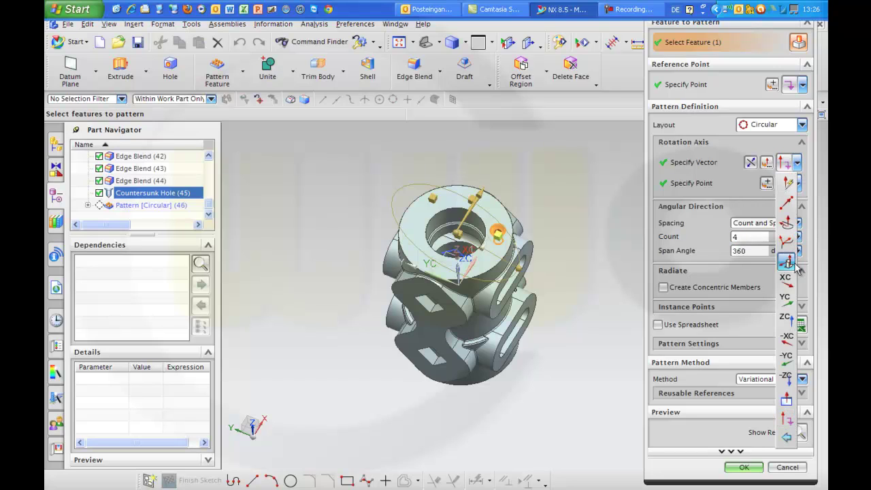
{"action": "left_click", "coordinate": [787, 325]}
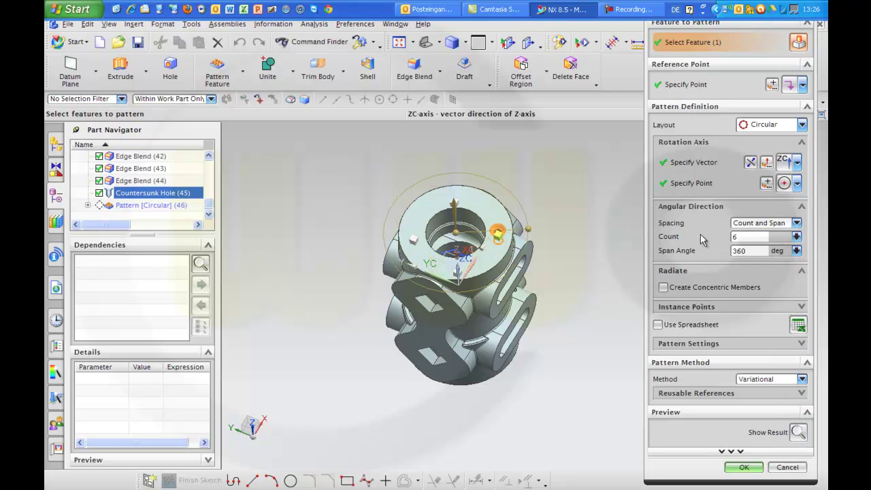
{"action": "type", "text": "5"}
{"action": "key", "text": "Tab"}
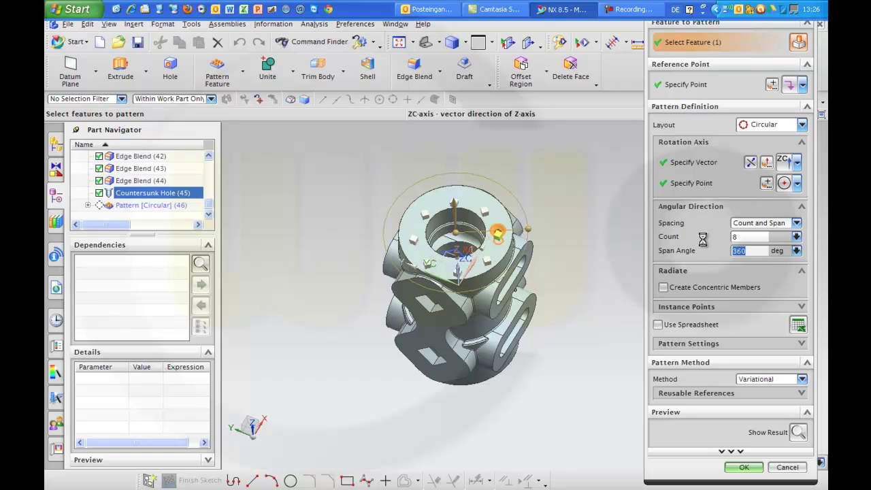
{"action": "left_click", "coordinate": [745, 467]}
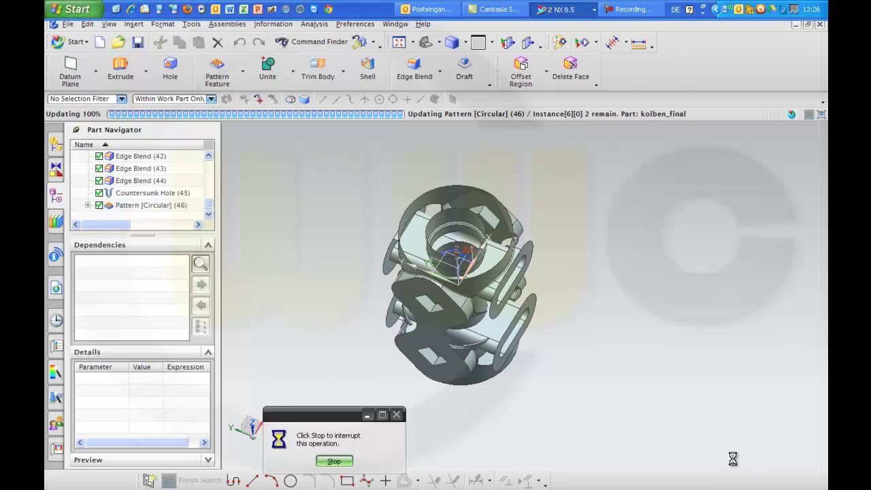
{"action": "mouse_move", "coordinate": [628, 391]}
{"action": "middle_mouse_down"}
{"action": "mouse_move", "coordinate": [612, 395]}
{"action": "mouse_move", "coordinate": [626, 402]}
{"action": "middle_mouse_up"}
{"action": "middle_click_drag", "start_coordinate": [585, 305], "coordinate": [566, 284]}
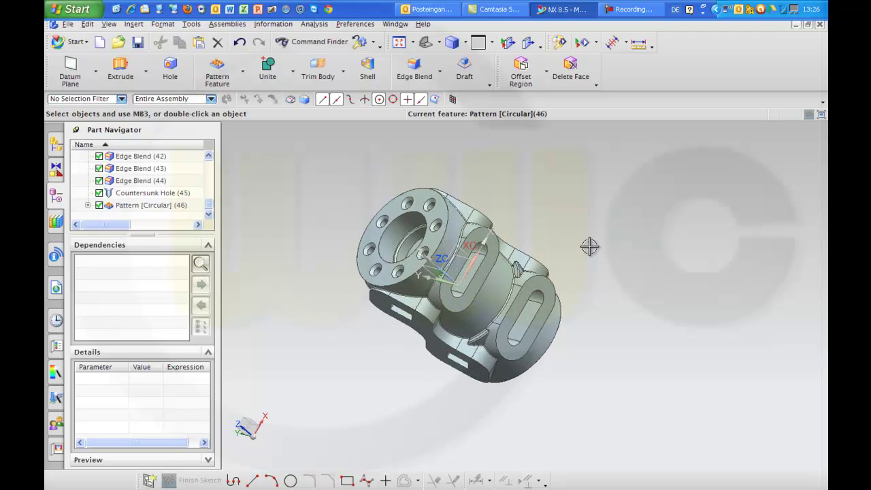
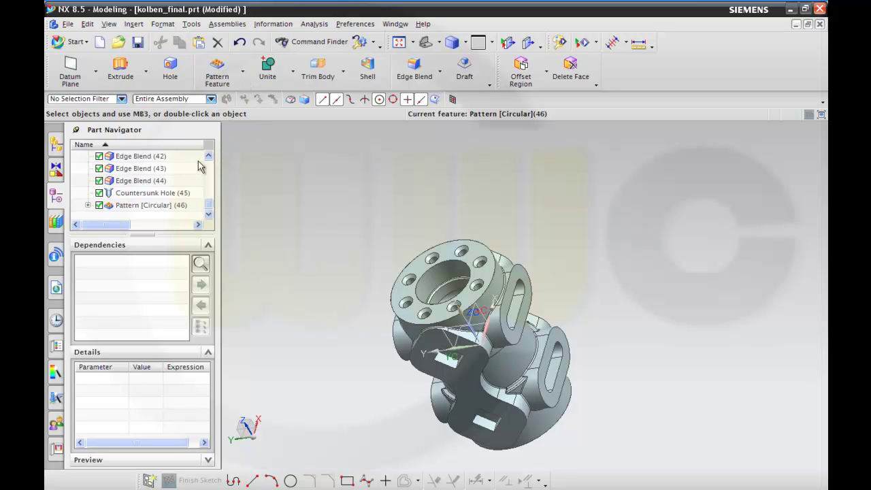
Mirror the circular hole pattern about the XY plane of the datum coordinate system with Mirror Feature
{"action": "left_click", "coordinate": [165, 207]}
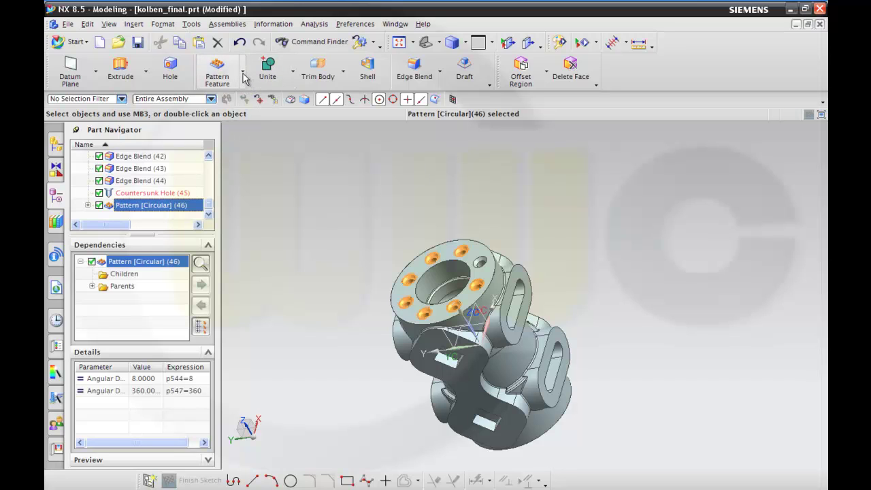
{"action": "left_click", "coordinate": [243, 73]}
{"action": "left_click", "coordinate": [238, 111]}
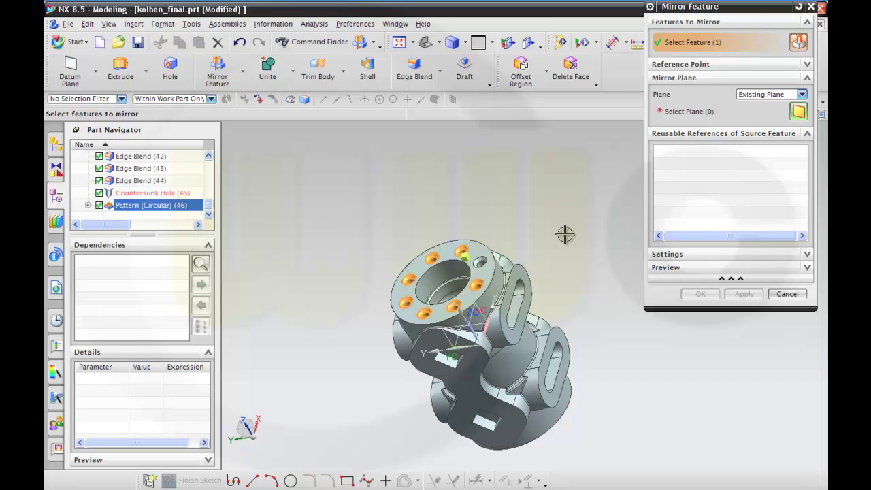
{"action": "left_click", "coordinate": [685, 113]}
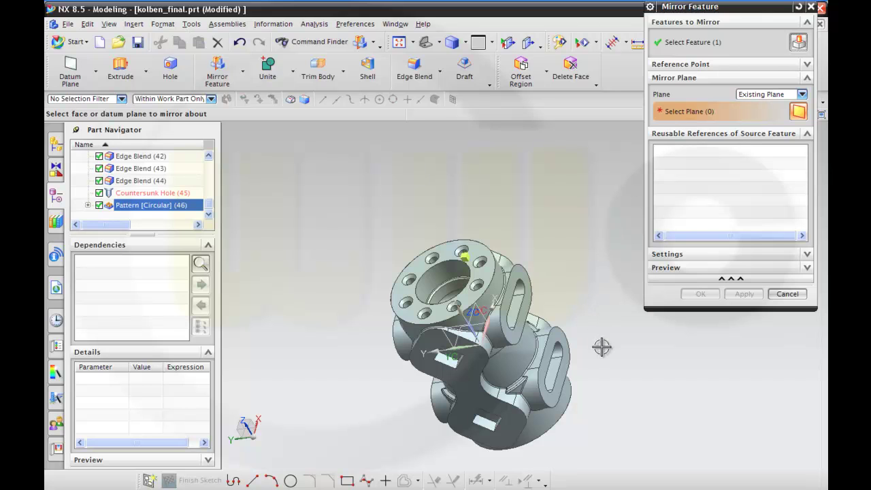
{"action": "middle_click_drag", "start_coordinate": [592, 356], "coordinate": [621, 338]}
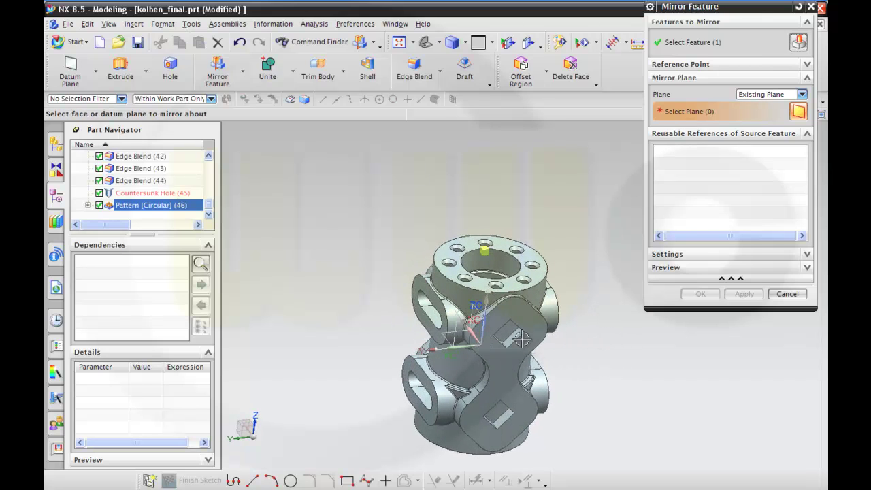
{"action": "left_click", "coordinate": [460, 333]}
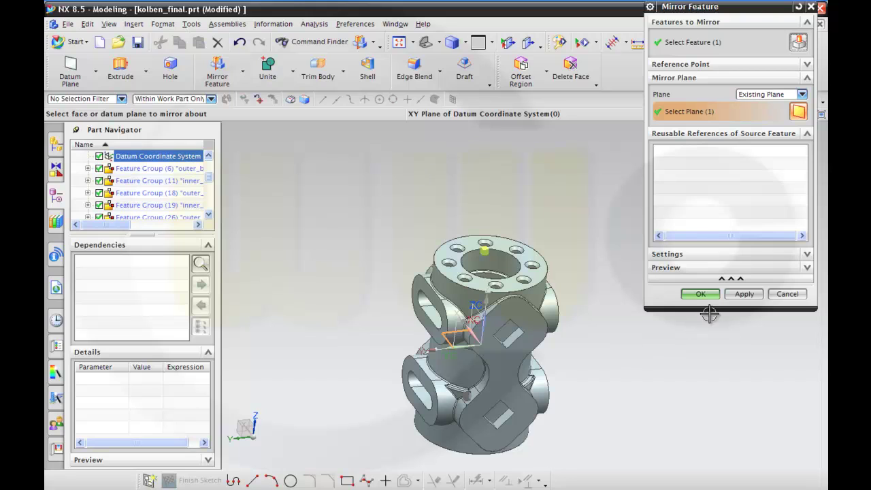
{"action": "left_click", "coordinate": [700, 295]}
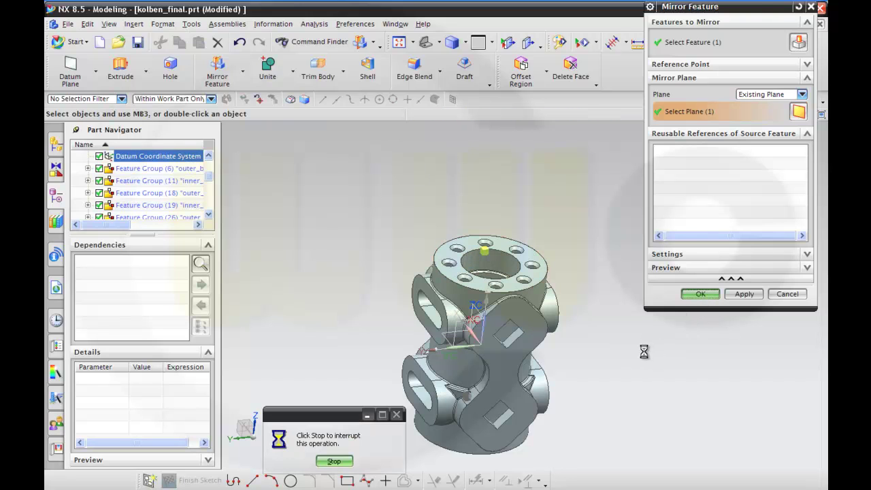
{"action": "middle_click_drag", "start_coordinate": [641, 352], "coordinate": [640, 374]}
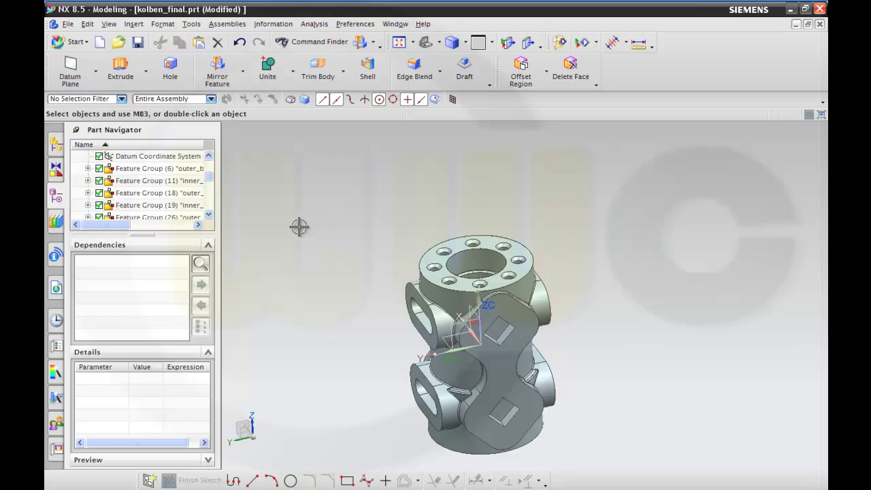
Edit the mirror feature to include the original countersunk hole along with the circular pattern
{"action": "left_click_drag", "start_coordinate": [210, 178], "coordinate": [210, 216]}
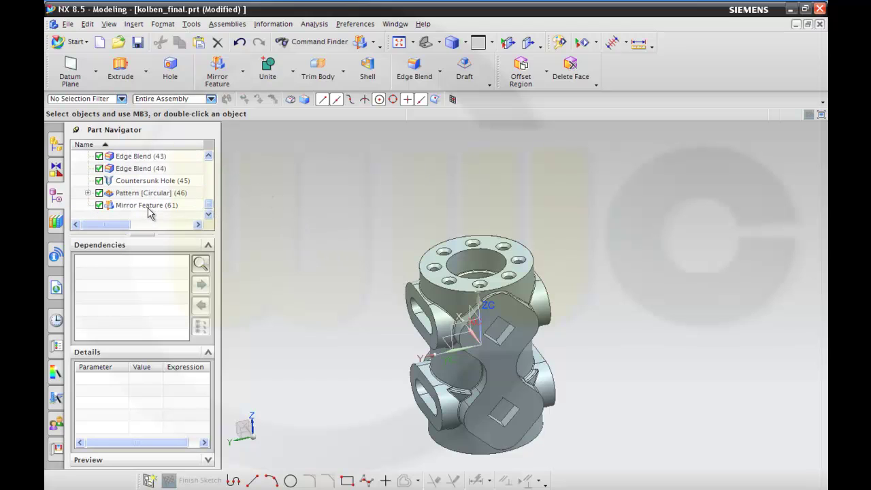
{"action": "double_click", "coordinate": [148, 206]}
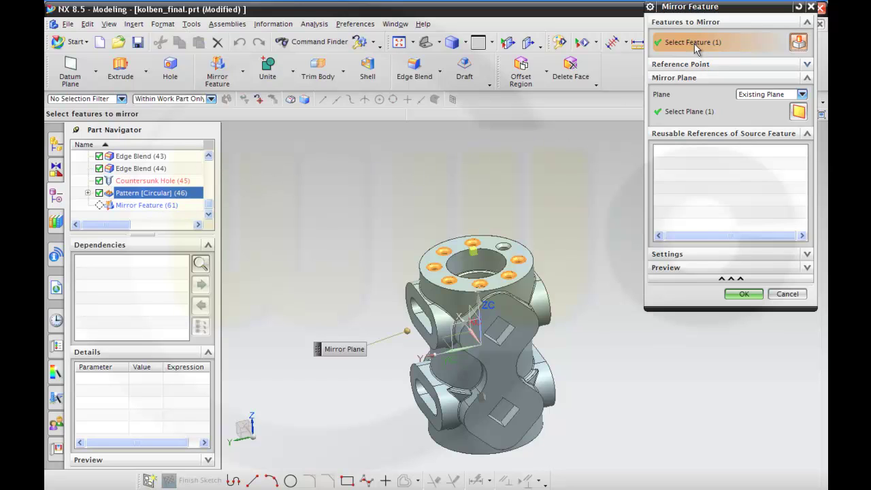
{"action": "left_click", "coordinate": [155, 183]}
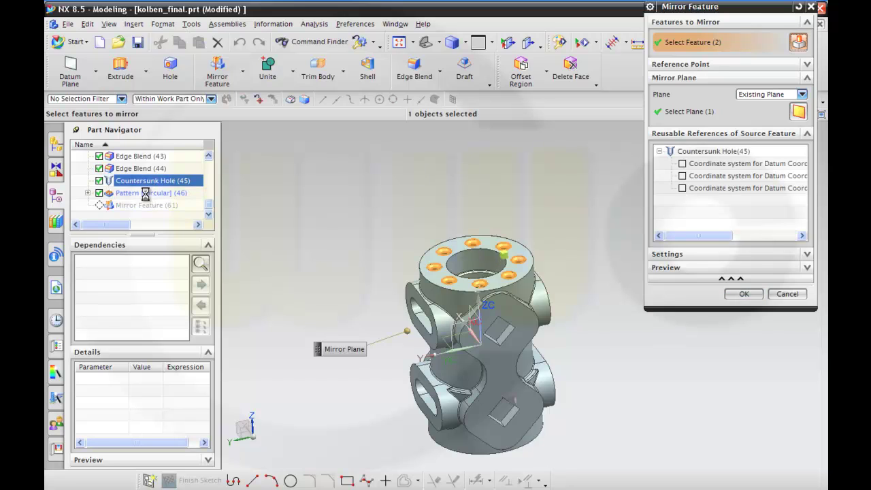
{"action": "left_click", "coordinate": [146, 195], "text": "ctrl"}
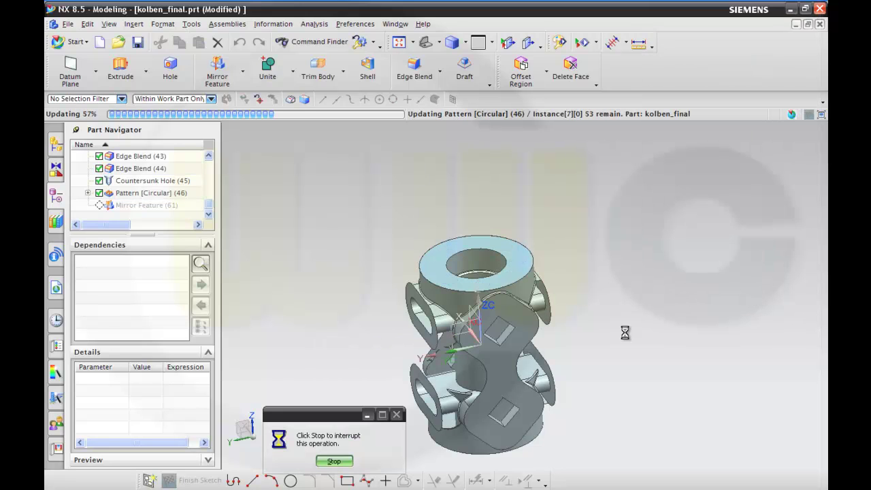
{"action": "middle_click_drag", "start_coordinate": [624, 332], "coordinate": [624, 287]}
{"action": "scroll", "coordinate": [624, 287], "scroll_direction": "up", "scroll_amount": 1}
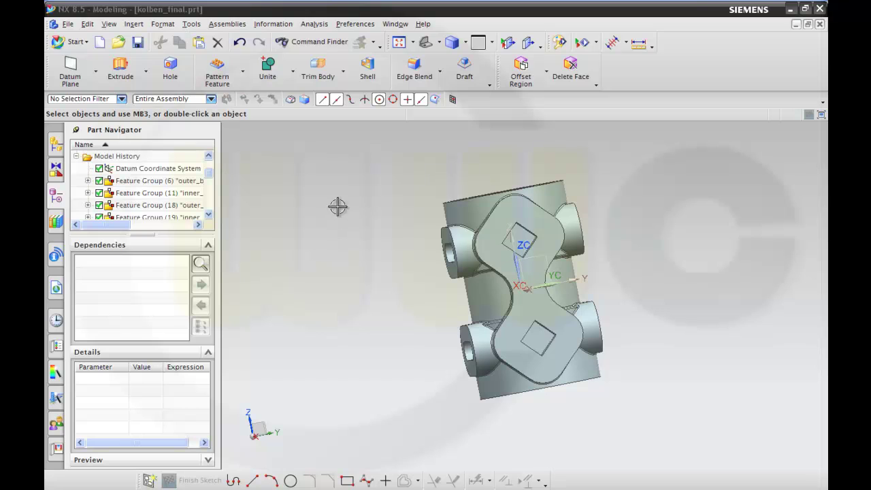
Create a datum plane at a distance of 100 mm from the XZ plane of the datum coordinate system
{"action": "left_click", "coordinate": [70, 68]}
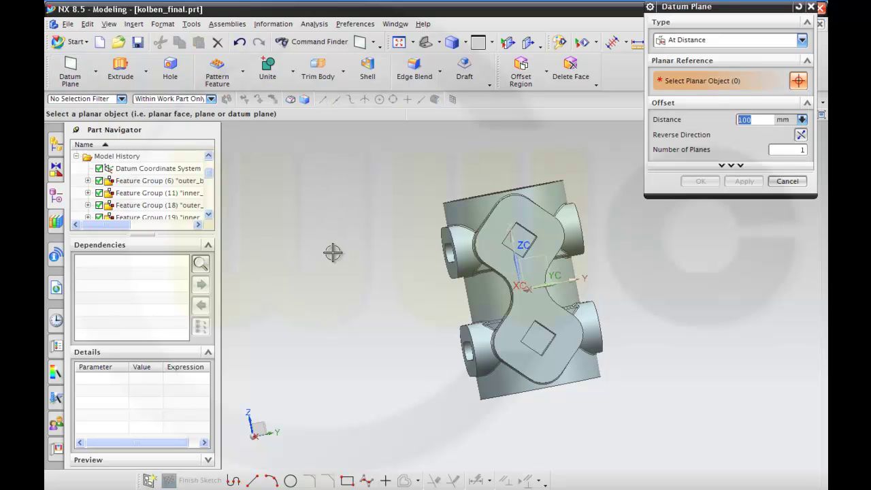
{"action": "middle_click_drag", "start_coordinate": [338, 256], "coordinate": [314, 272]}
{"action": "left_click", "coordinate": [507, 266]}
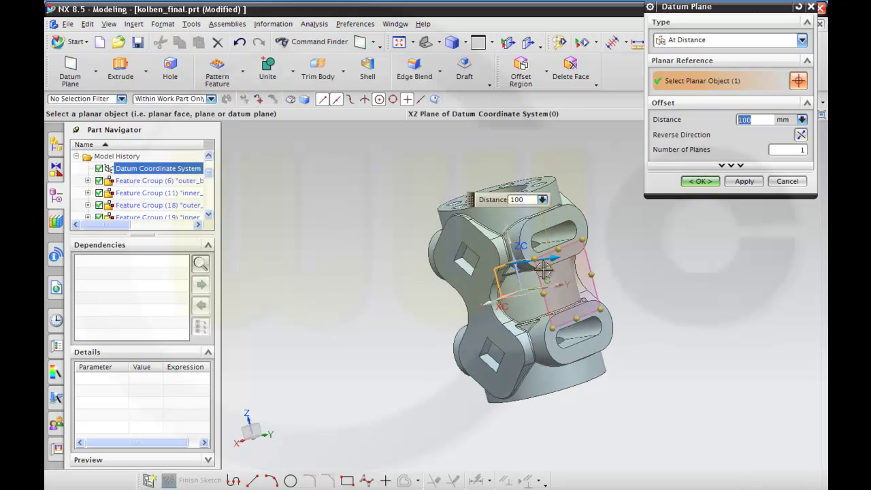
{"action": "left_click", "coordinate": [718, 182]}
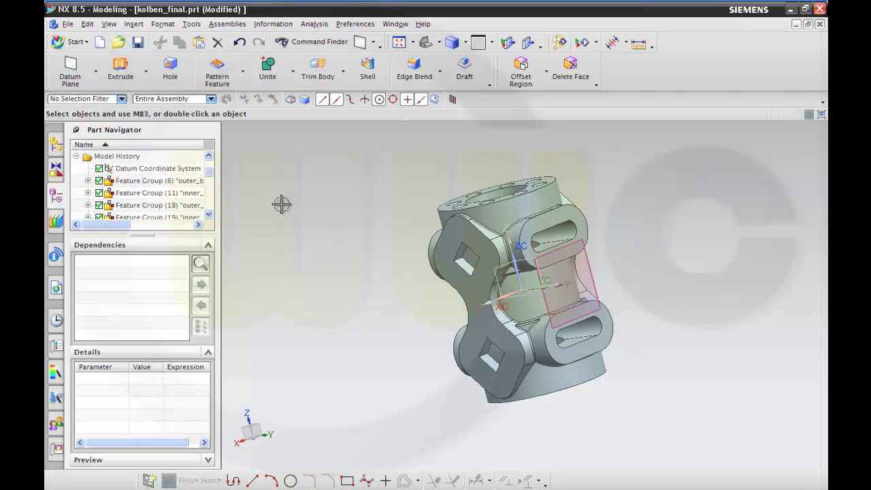
Create a sketch on the new offset datum plane
{"action": "left_click", "coordinate": [149, 481]}
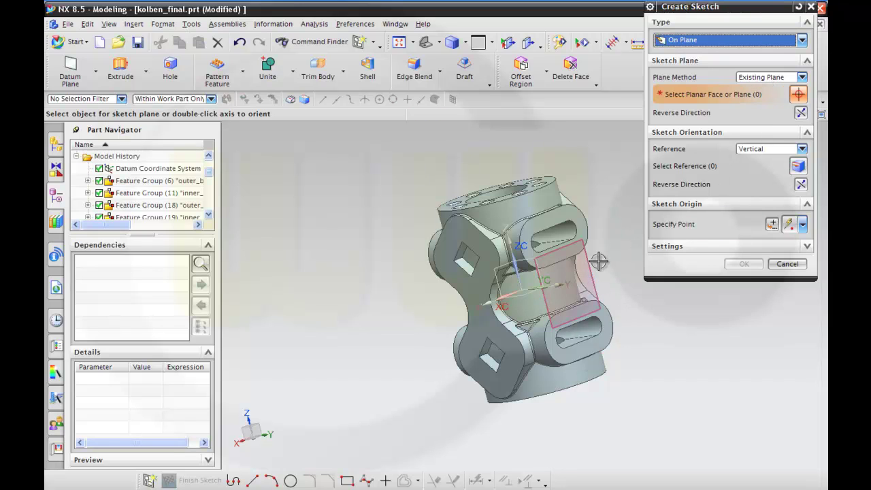
{"action": "left_click", "coordinate": [599, 267]}
{"action": "left_click", "coordinate": [739, 268]}
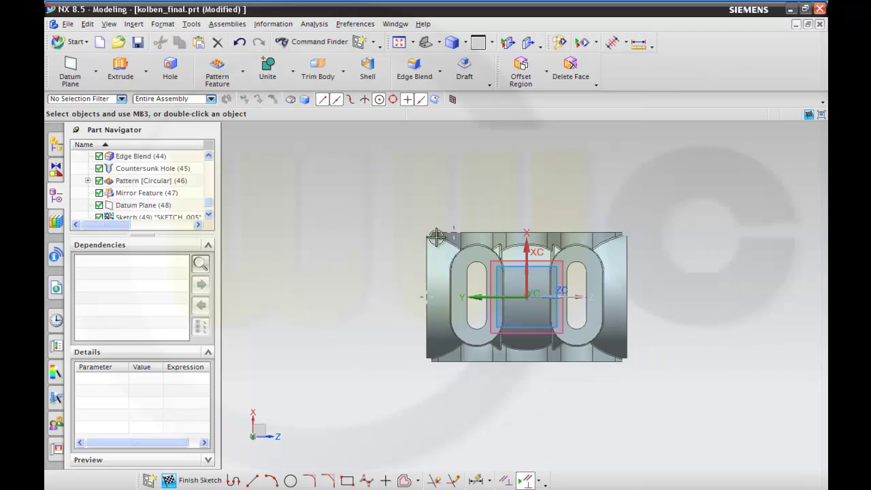
{"action": "scroll", "coordinate": [427, 233], "scroll_direction": "down", "scroll_amount": 3}
{"action": "middle_click_drag", "start_coordinate": [713, 327], "coordinate": [663, 279], "text": "shift"}
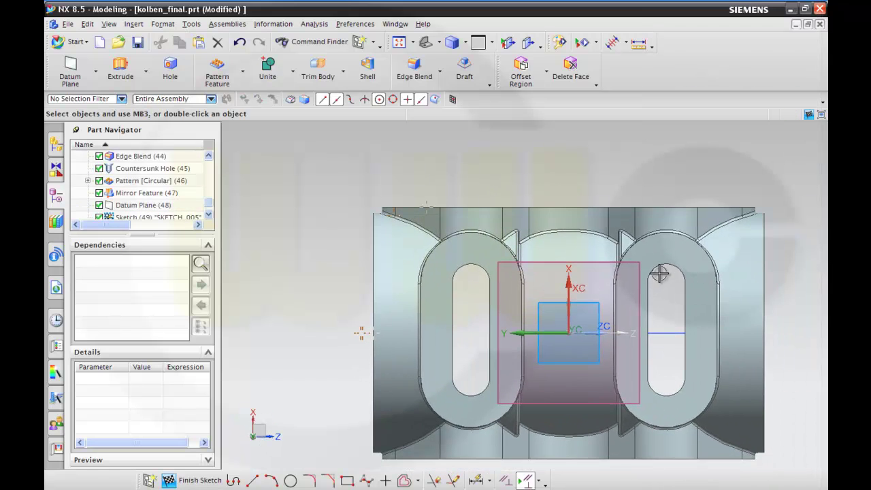
Sketch a closed slot profile around the elongated hole on the negative Z side, with sides about 75 mm long and end arcs about 29 mm in radius
{"action": "left_click", "coordinate": [234, 481]}
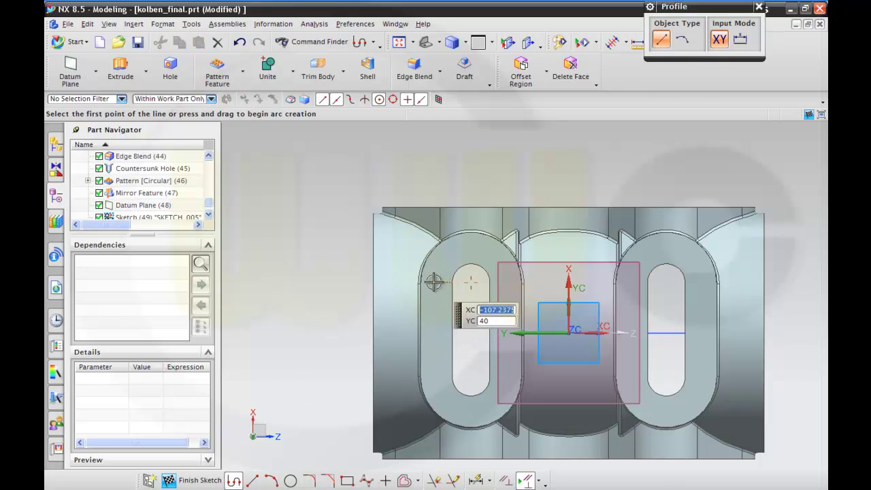
{"action": "left_click", "coordinate": [434, 281]}
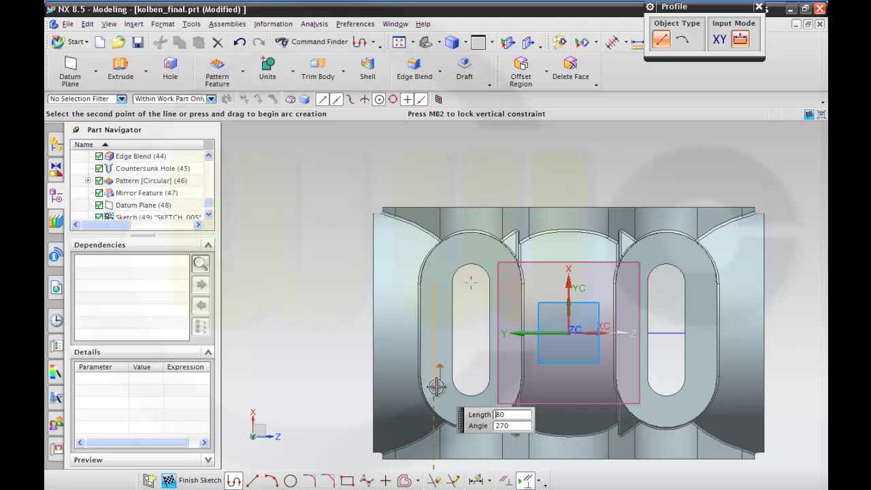
{"action": "left_click", "coordinate": [435, 380]}
{"action": "left_click_drag", "start_coordinate": [435, 381], "coordinate": [473, 421]}
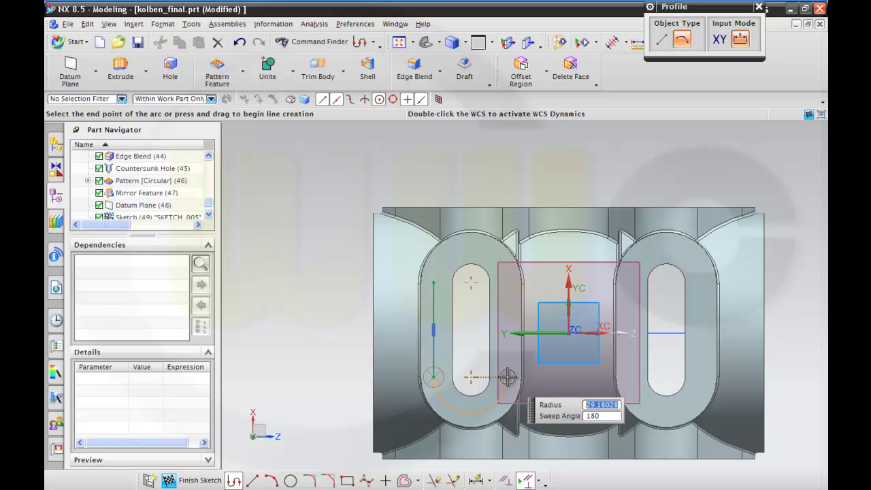
{"action": "left_click", "coordinate": [507, 376]}
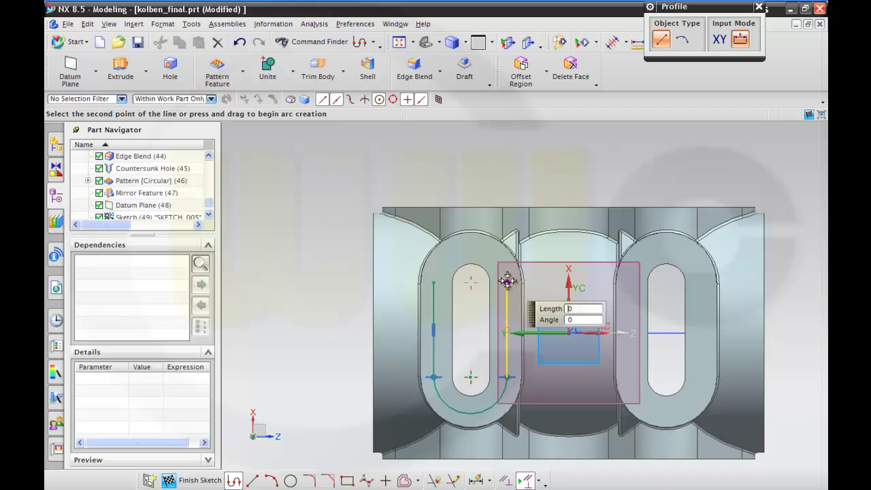
{"action": "left_click_drag", "start_coordinate": [507, 277], "coordinate": [473, 247]}
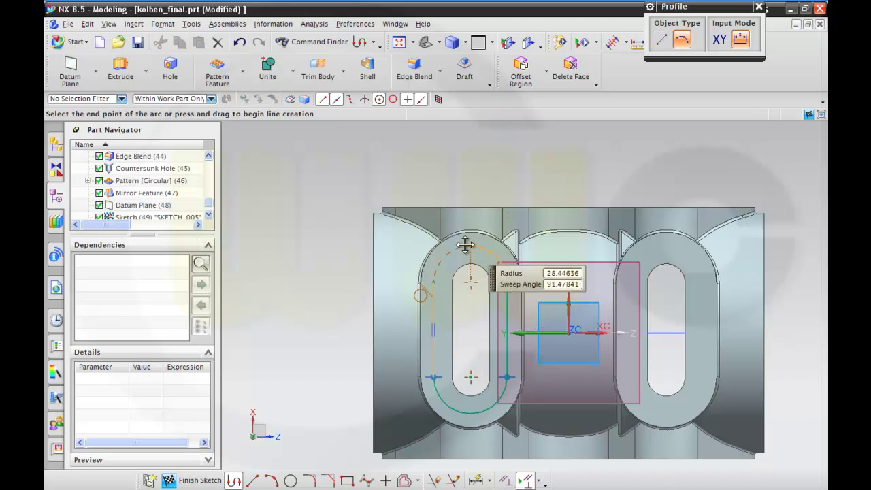
{"action": "left_click", "coordinate": [433, 281]}
{"action": "key", "text": "Escape"}
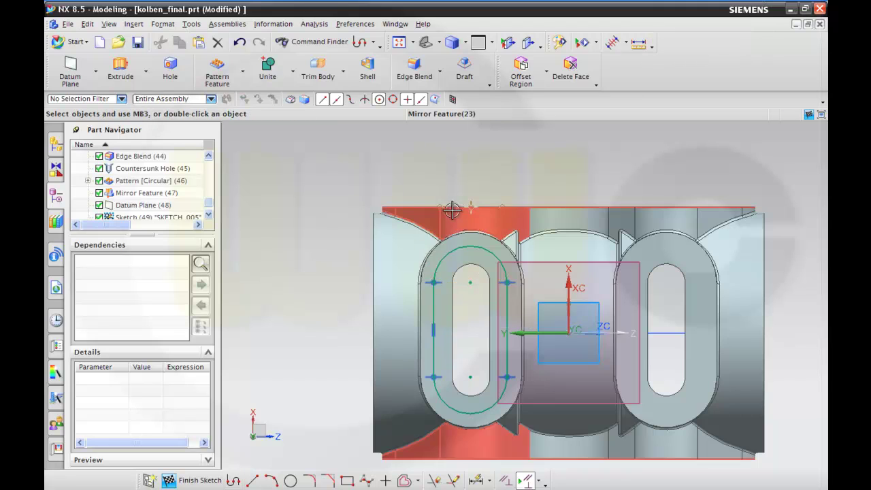
Dimension the vertical distance between the slot profile's two arc centres at 75 mm
{"action": "left_click", "coordinate": [480, 481]}
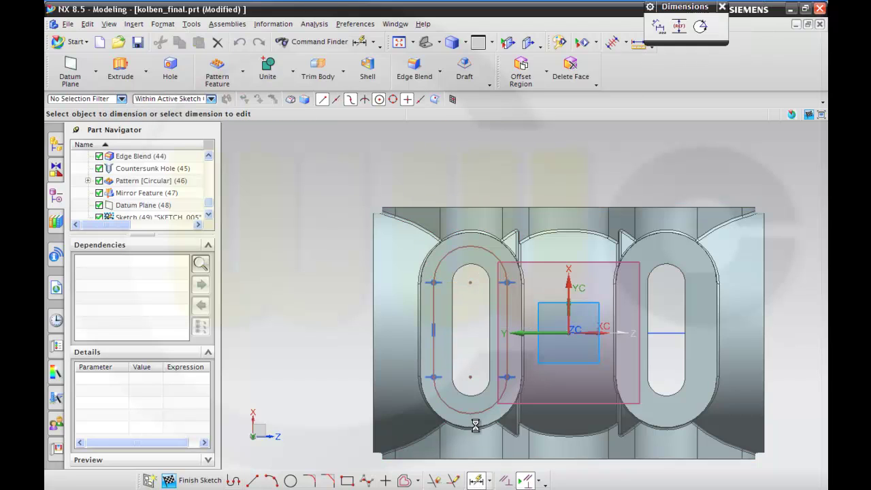
{"action": "left_click", "coordinate": [470, 378]}
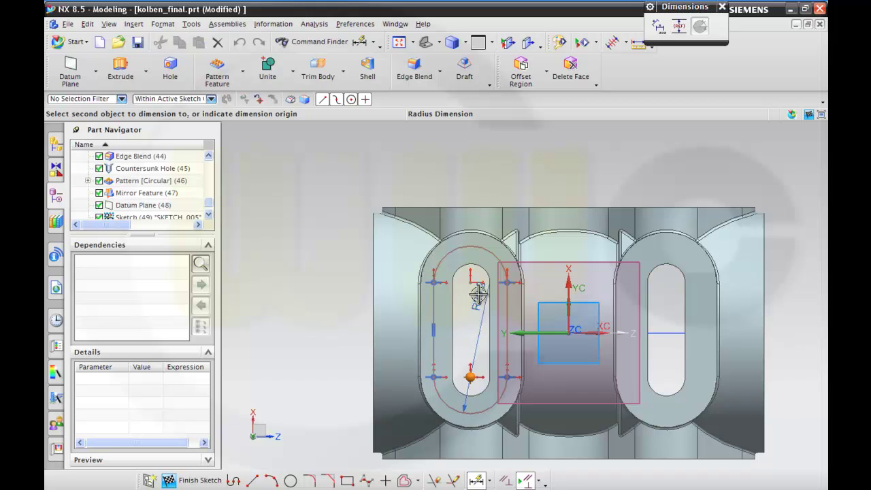
{"action": "left_click", "coordinate": [468, 282]}
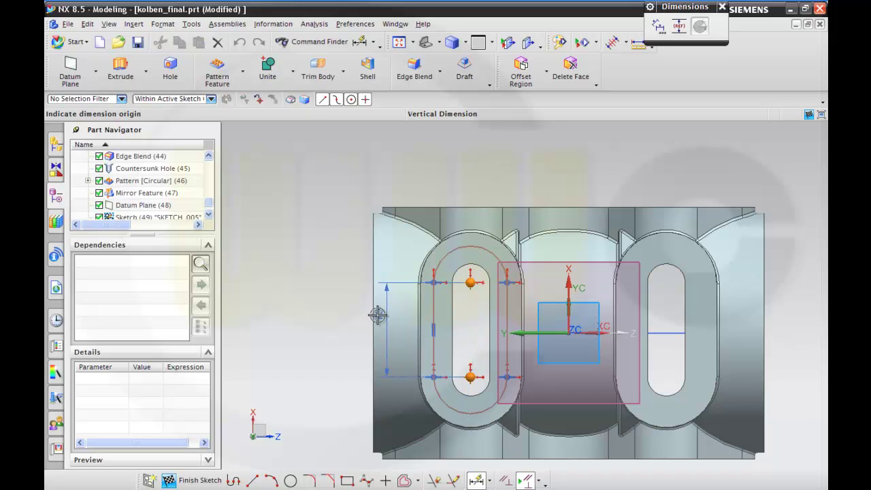
{"action": "left_click", "coordinate": [340, 325]}
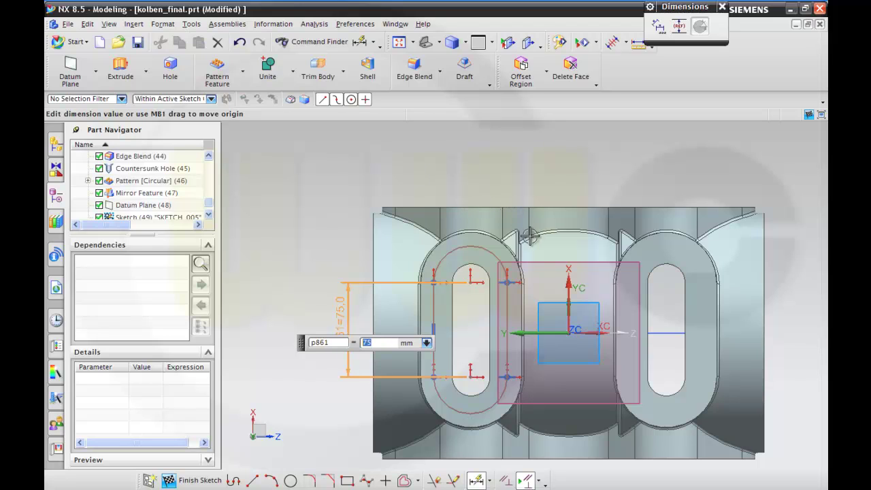
Dimension the radii of the slot profile's upper and lower end arcs at 55/2 mm each
{"action": "left_click", "coordinate": [450, 248]}
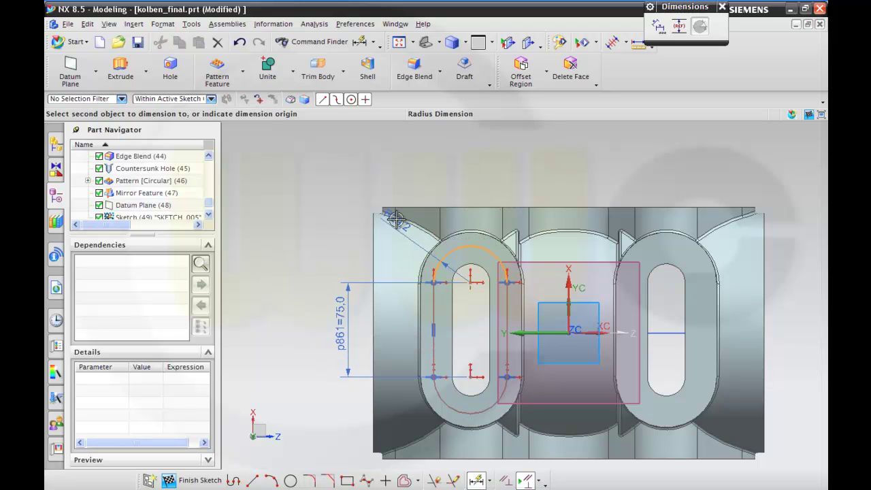
{"action": "left_click", "coordinate": [395, 216]}
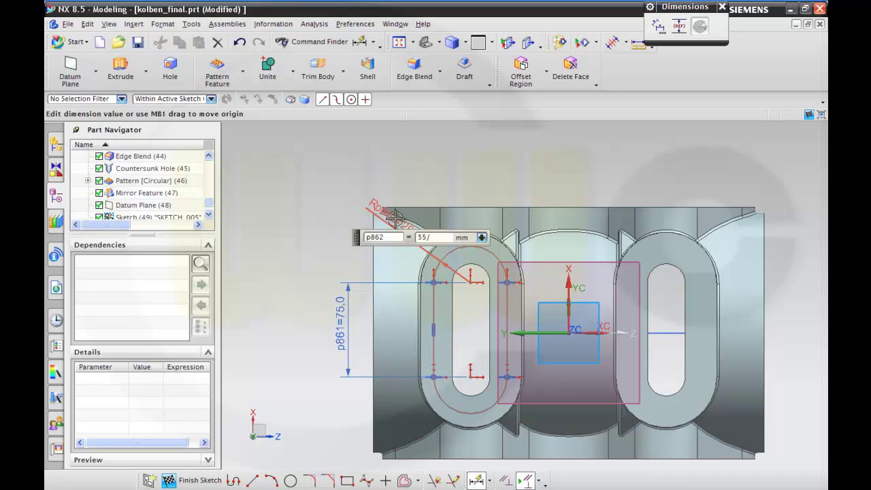
{"action": "key", "text": "Return"}
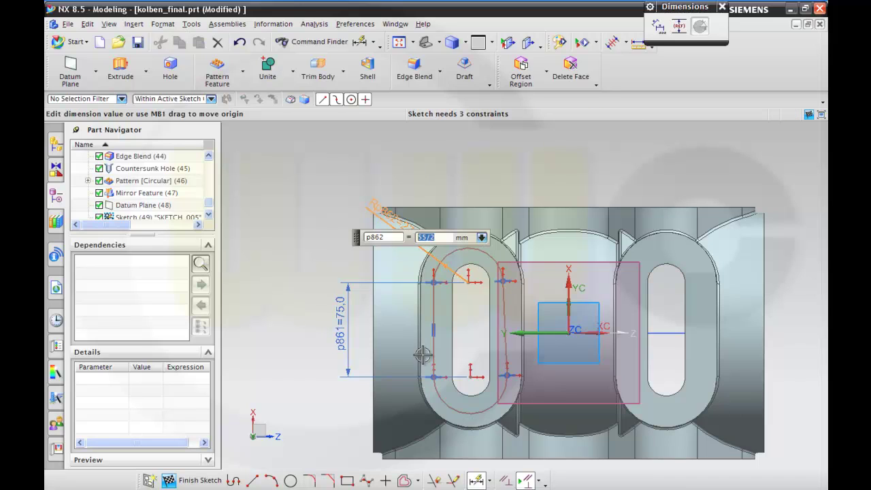
{"action": "left_click", "coordinate": [440, 401]}
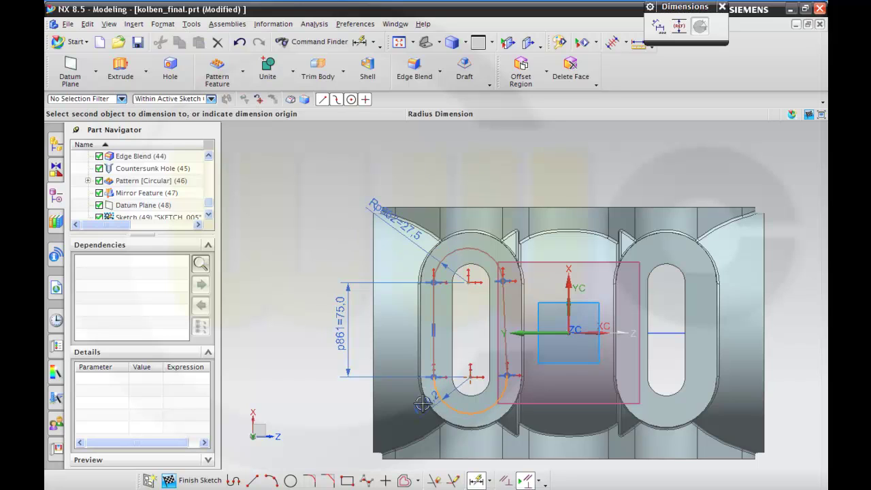
{"action": "left_click", "coordinate": [358, 418]}
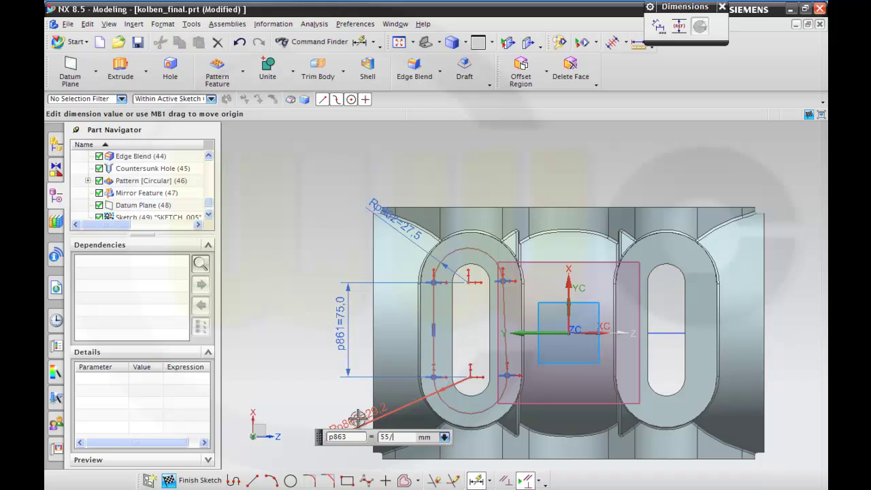
{"action": "type", "text": "55/2"}
{"action": "key", "text": "Return"}
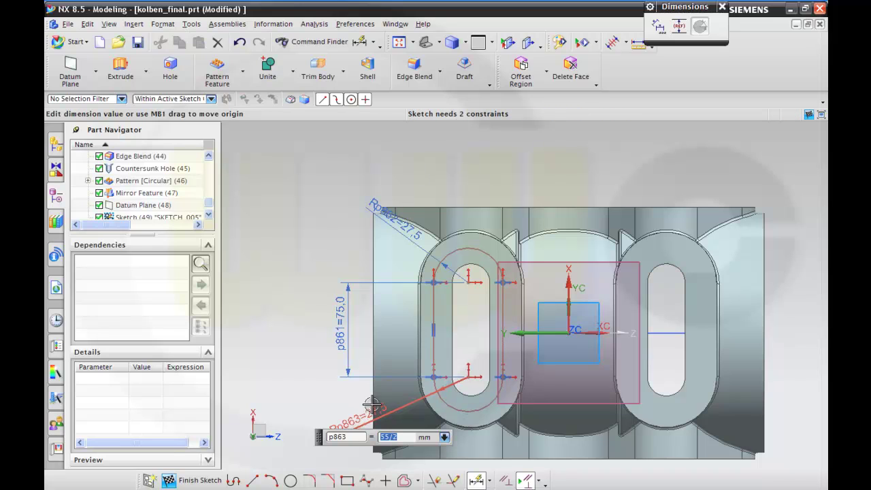
Dimension the horizontal distance from the upper arc centre to the vertical sketch axis at 77.5 mm
{"action": "left_click", "coordinate": [468, 281]}
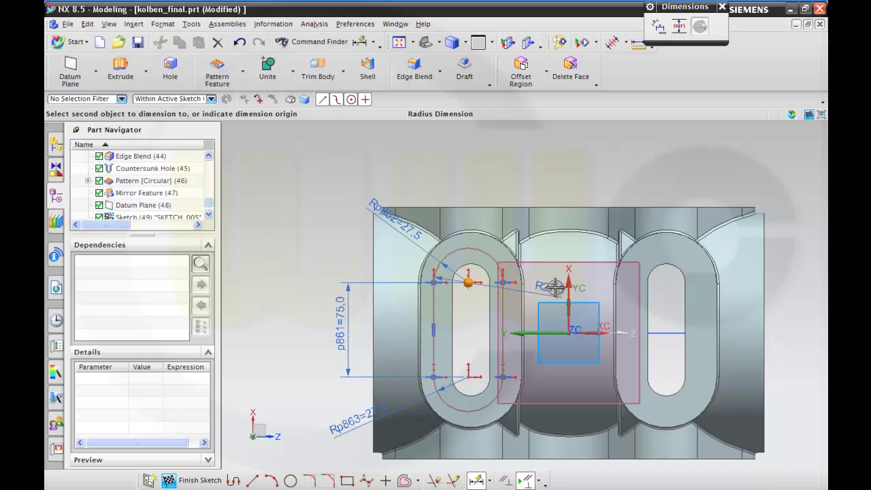
{"action": "left_click", "coordinate": [568, 282]}
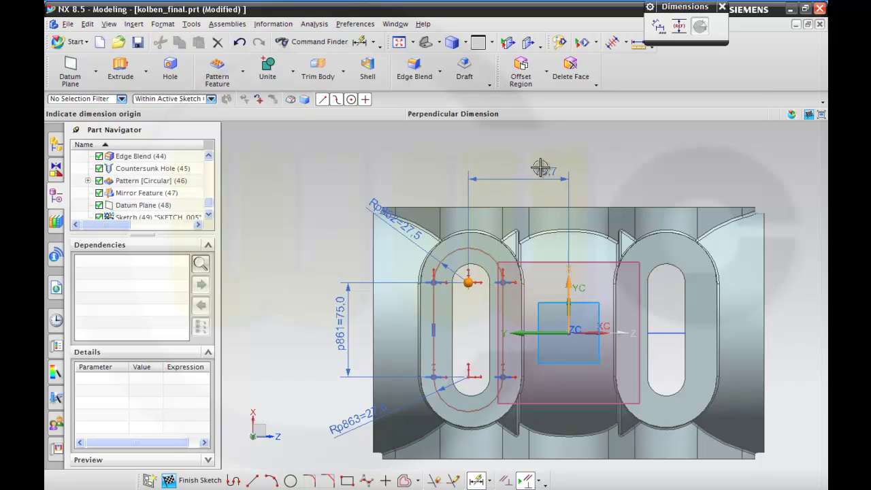
{"action": "left_click", "coordinate": [528, 166]}
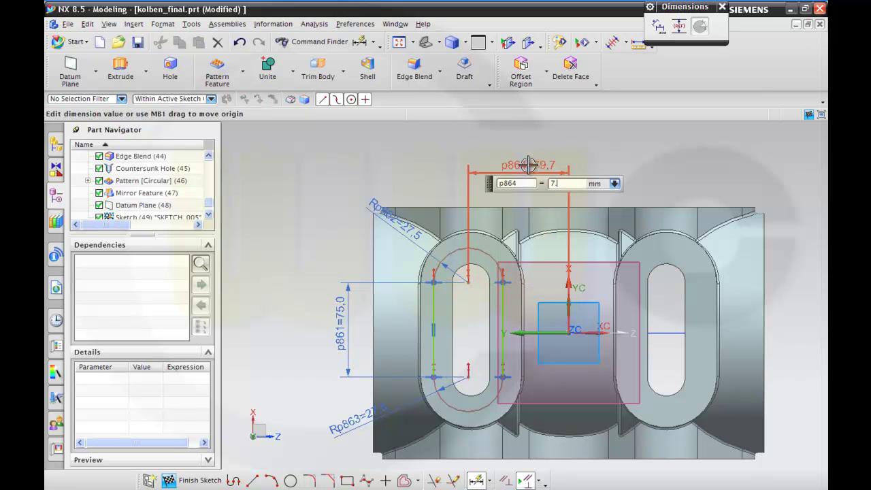
{"action": "type", "text": "7.5"}
{"action": "key", "text": "Return"}
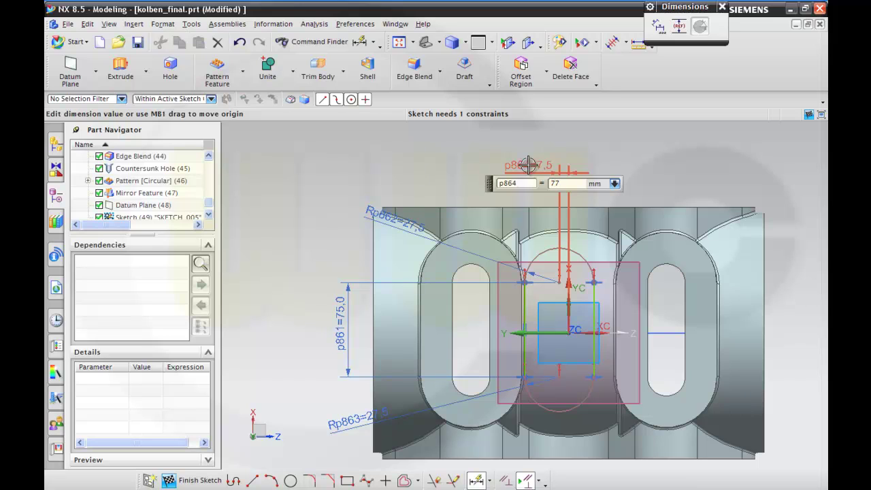
{"action": "key", "text": "Return"}
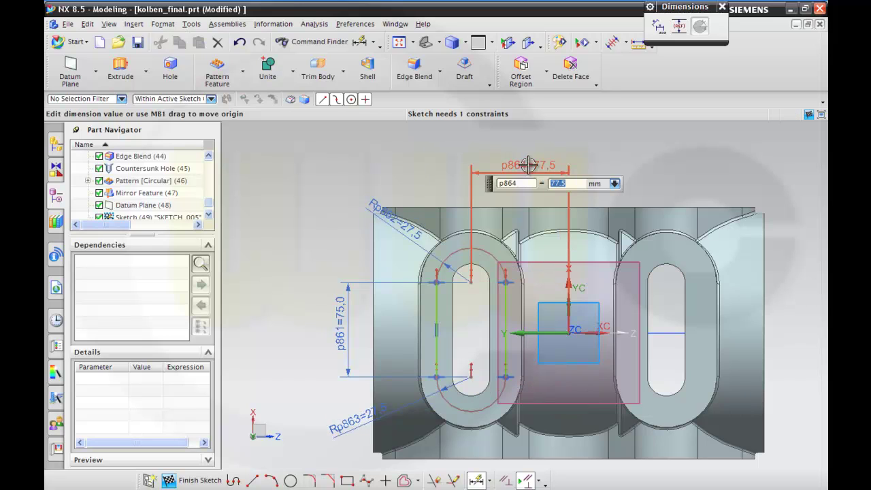
Dimension the vertical distance from the upper arc centre to the horizontal sketch axis at 75/2 mm
{"action": "left_click", "coordinate": [471, 281]}
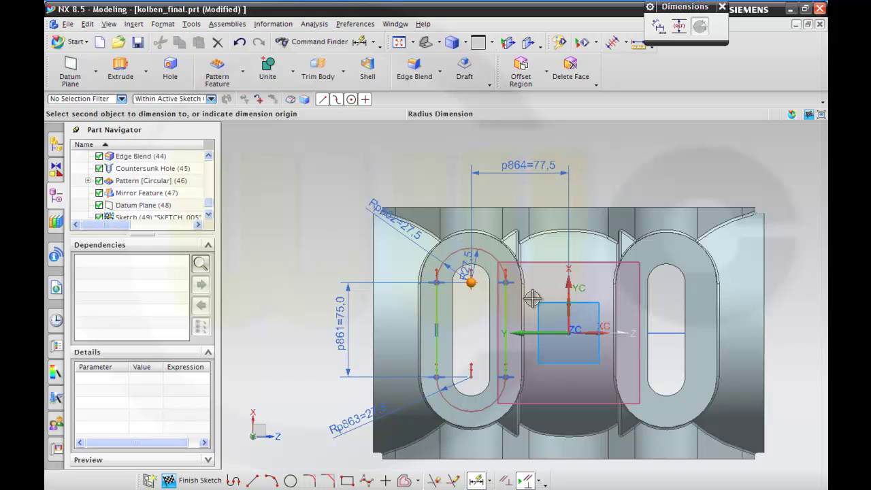
{"action": "left_click", "coordinate": [521, 333]}
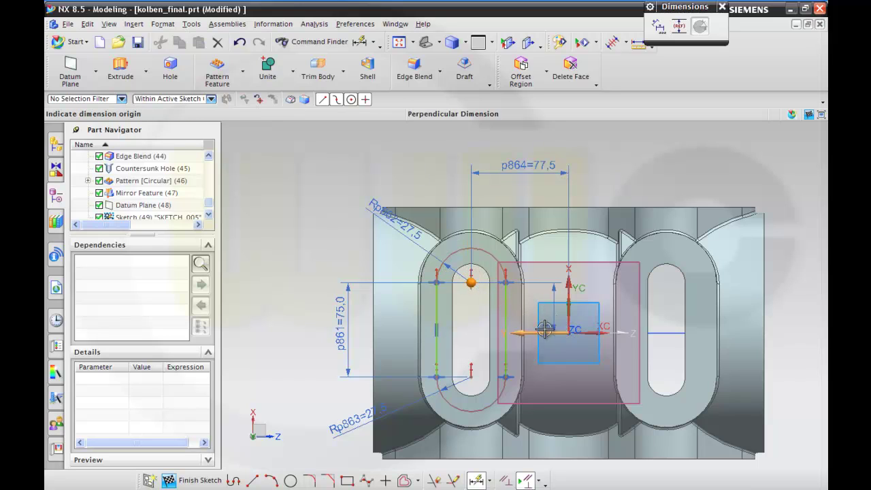
{"action": "left_click", "coordinate": [379, 313]}
{"action": "type", "text": "7"}
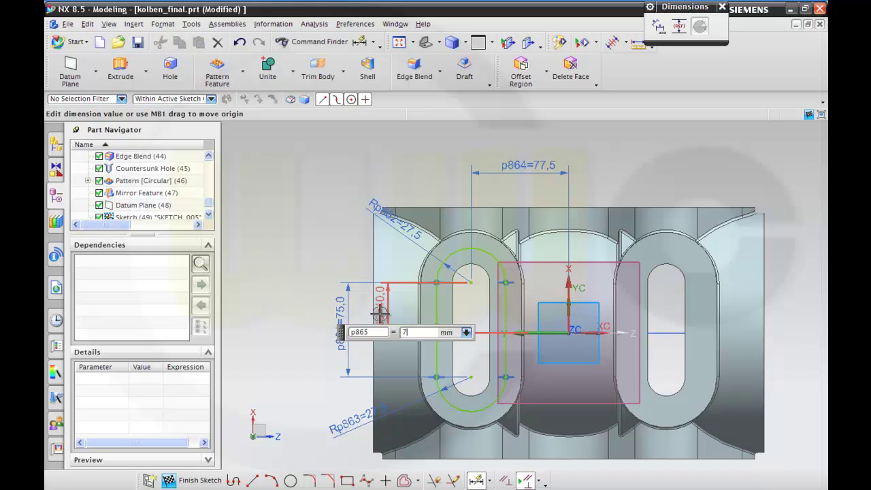
{"action": "type", "text": "5/2"}
{"action": "key", "text": "Return"}
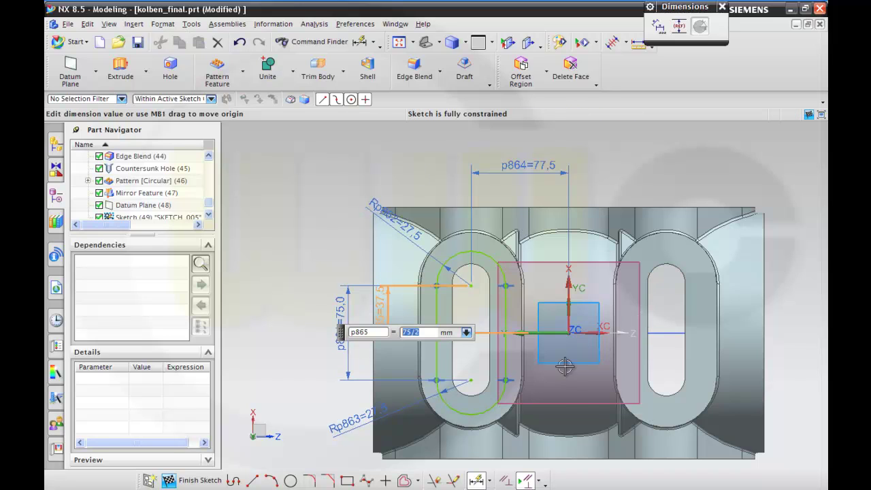
Add a sketch point near the slot's upper left and make it coincident with the junction of the left side line and upper arc
{"action": "left_click", "coordinate": [386, 482]}
{"action": "left_click", "coordinate": [431, 272]}
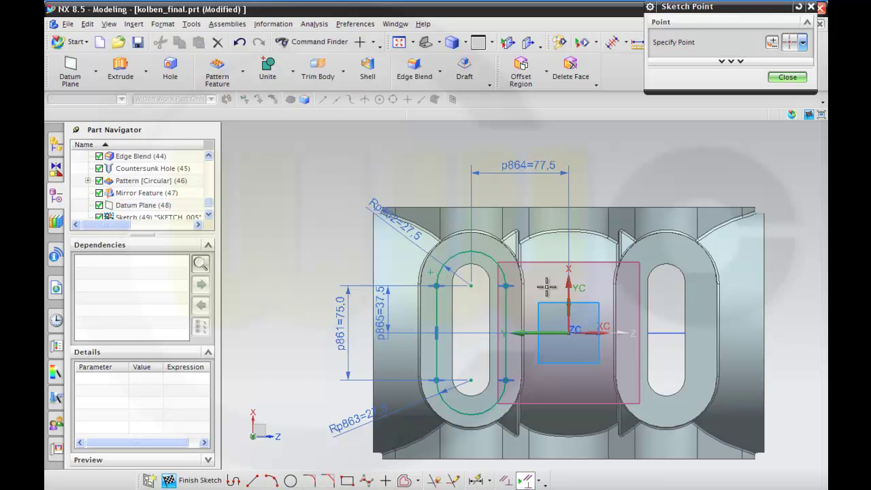
{"action": "left_click", "coordinate": [797, 78]}
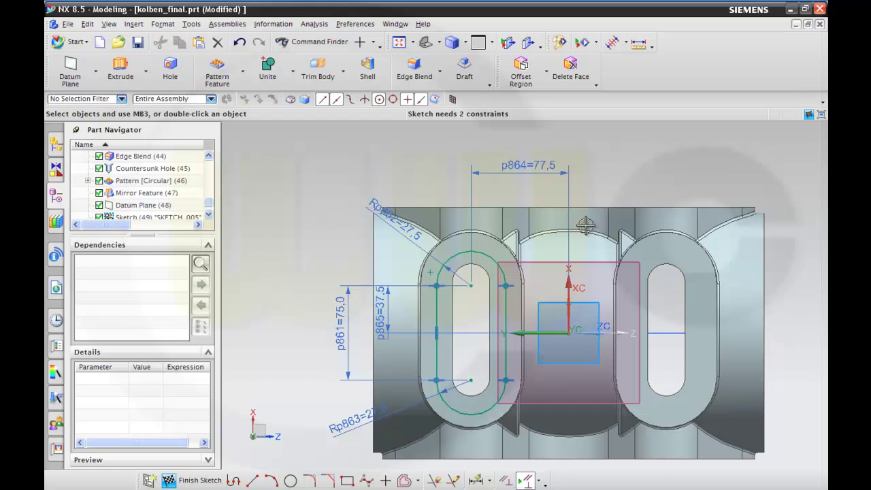
{"action": "left_click", "coordinate": [431, 271]}
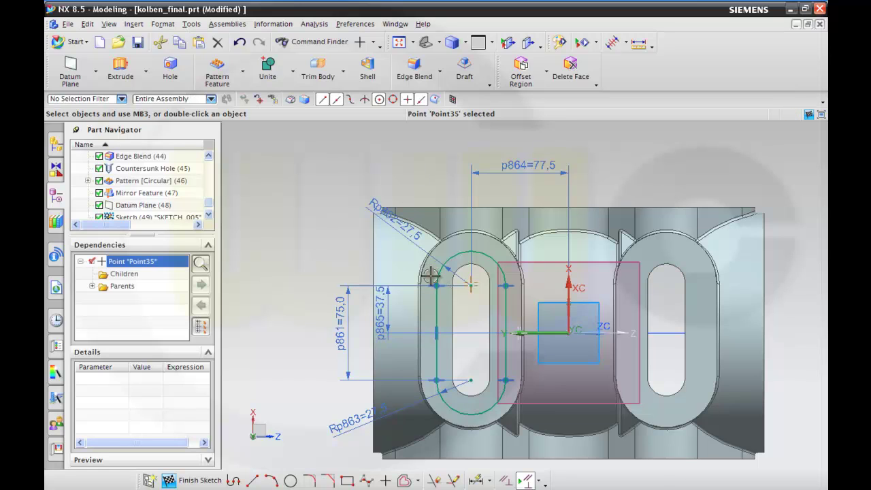
{"action": "key", "text": "Escape"}
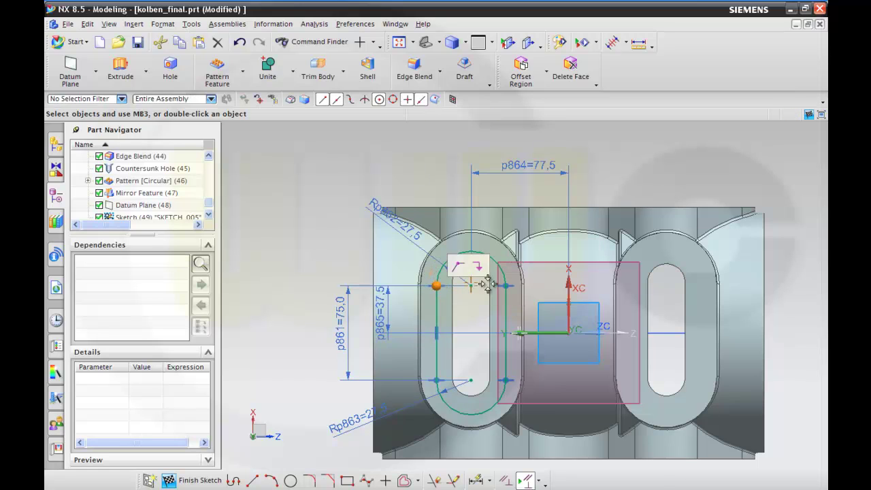
{"action": "left_click", "coordinate": [458, 267]}
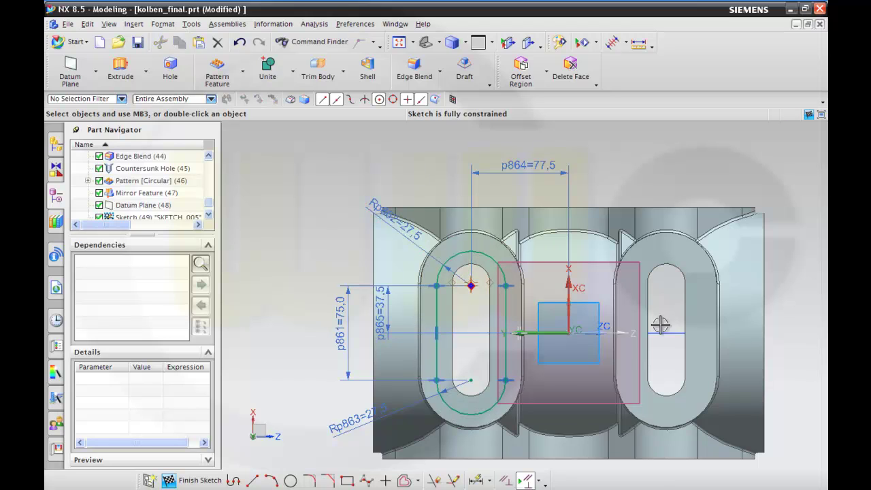
Finish the slot sketch and hide the offset datum plane it lies on
{"action": "left_click", "coordinate": [204, 481]}
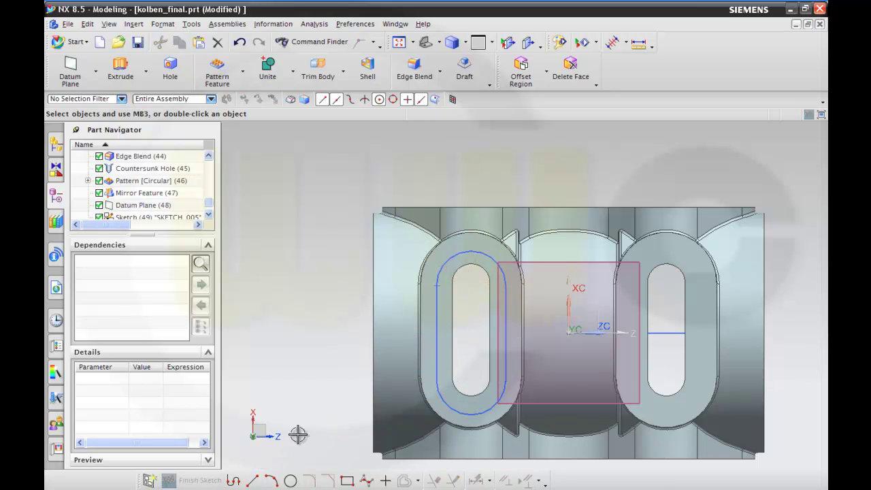
{"action": "mouse_move", "coordinate": [340, 406]}
{"action": "middle_mouse_down"}
{"action": "mouse_move", "coordinate": [334, 385]}
{"action": "mouse_move", "coordinate": [301, 413]}
{"action": "mouse_move", "coordinate": [361, 444]}
{"action": "mouse_move", "coordinate": [350, 411]}
{"action": "middle_mouse_up"}
{"action": "right_click", "coordinate": [158, 207]}
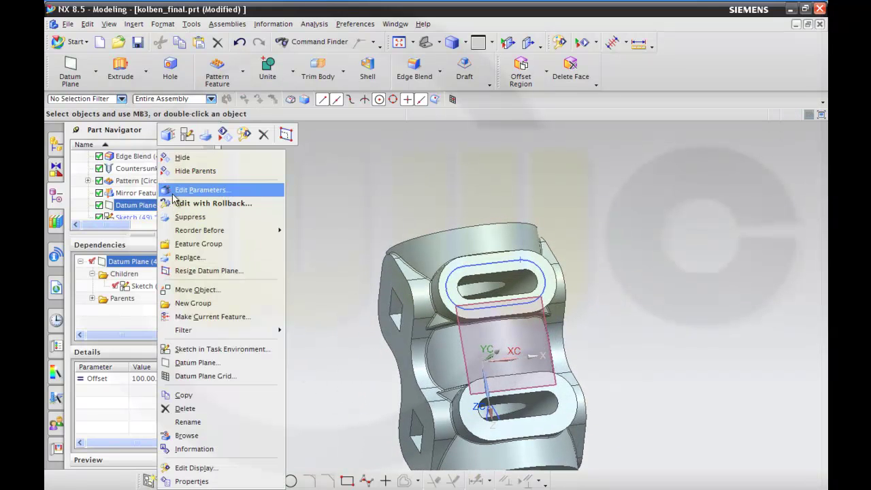
{"action": "left_click", "coordinate": [193, 158]}
Mirror the connected slot sketch curves and their sketch point about the XY plane onto the lower pad with Instance Geometry
{"action": "middle_click_drag", "start_coordinate": [618, 264], "coordinate": [612, 274]}
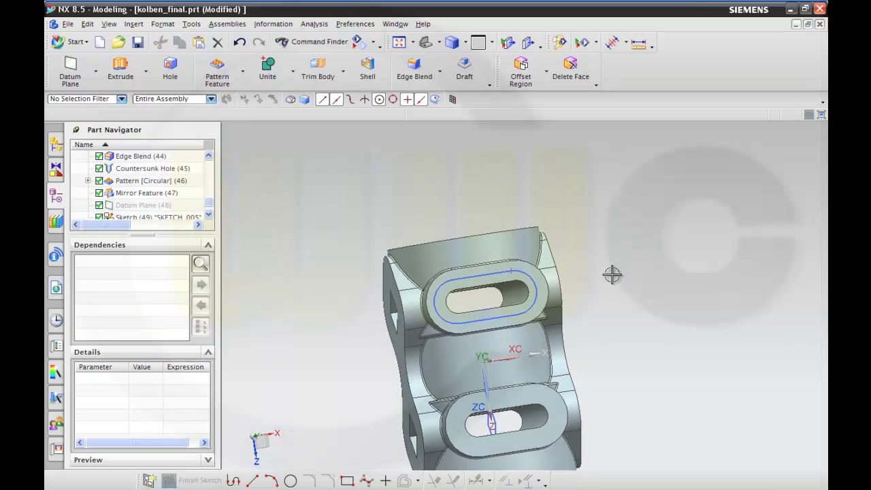
{"action": "left_click", "coordinate": [135, 25]}
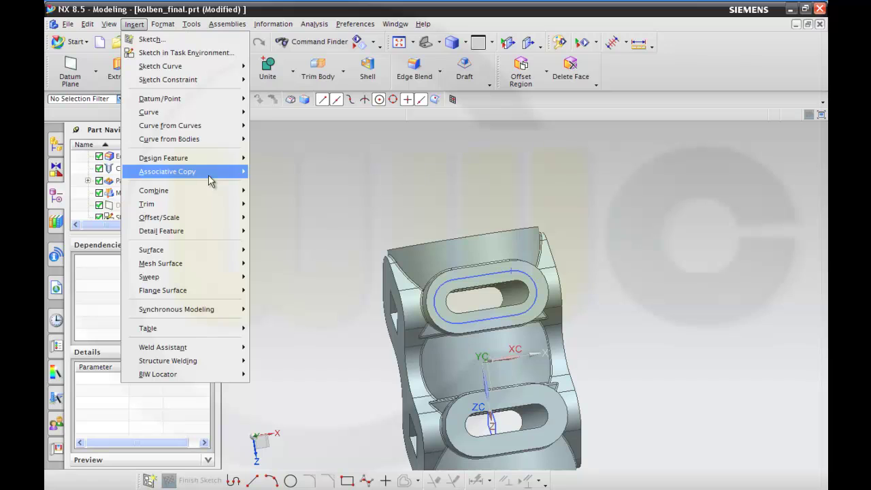
{"action": "mouse_move", "coordinate": [212, 180]}
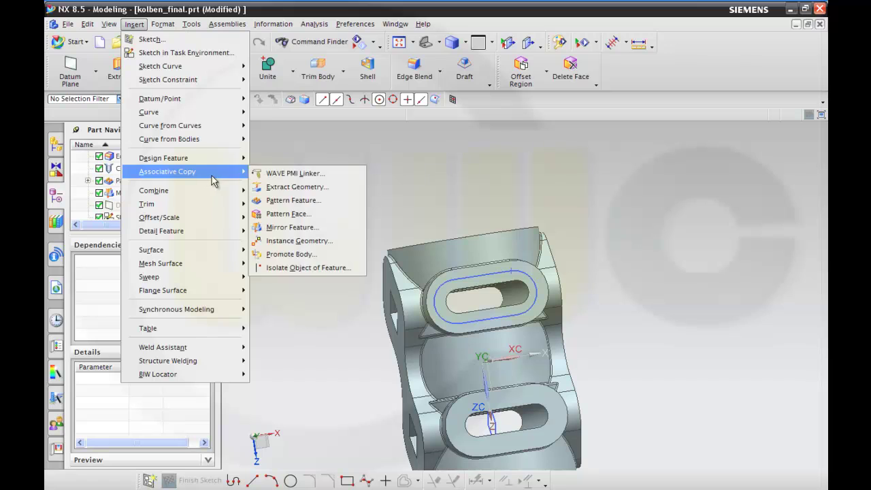
{"action": "left_click", "coordinate": [300, 241]}
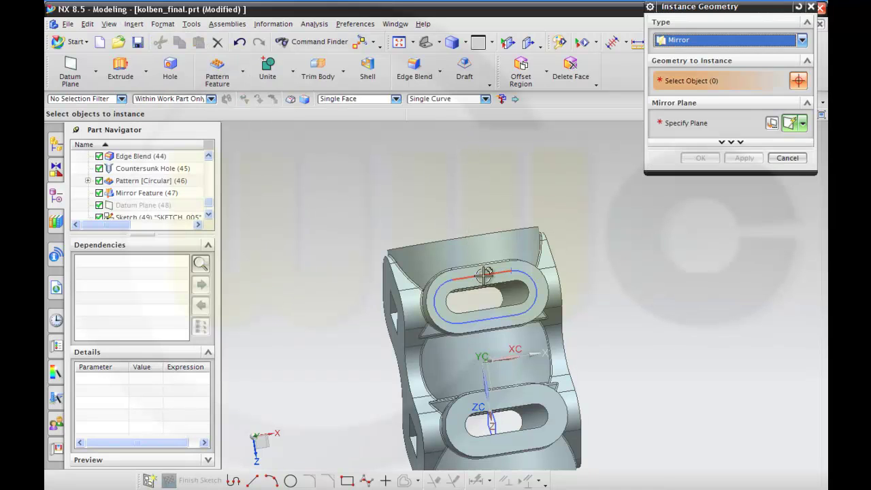
{"action": "left_click", "coordinate": [484, 272]}
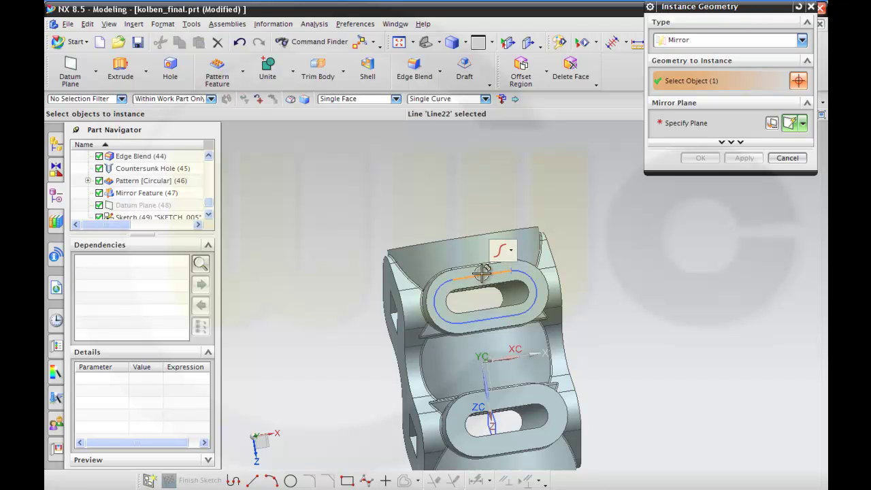
{"action": "left_click", "coordinate": [512, 253]}
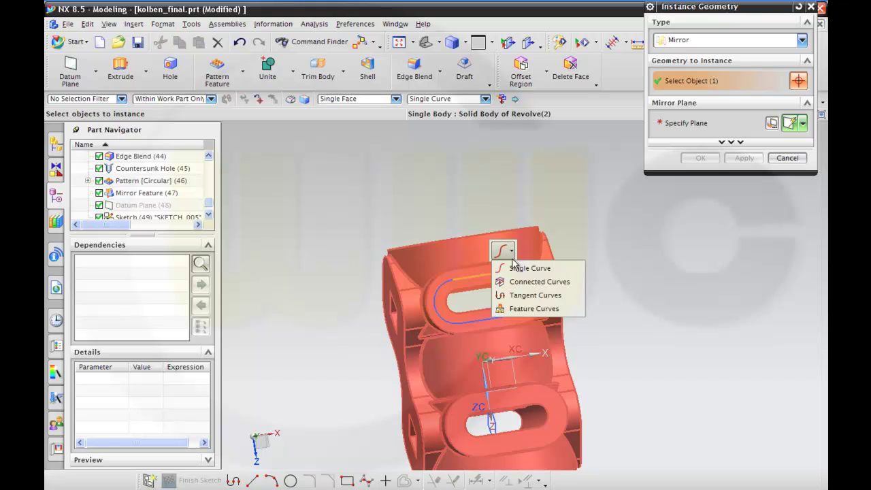
{"action": "left_click", "coordinate": [518, 281]}
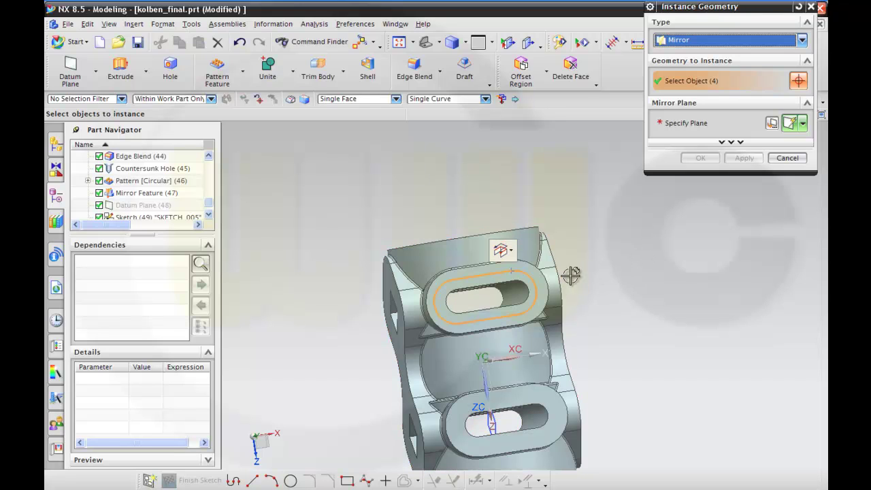
{"action": "left_click", "coordinate": [512, 271]}
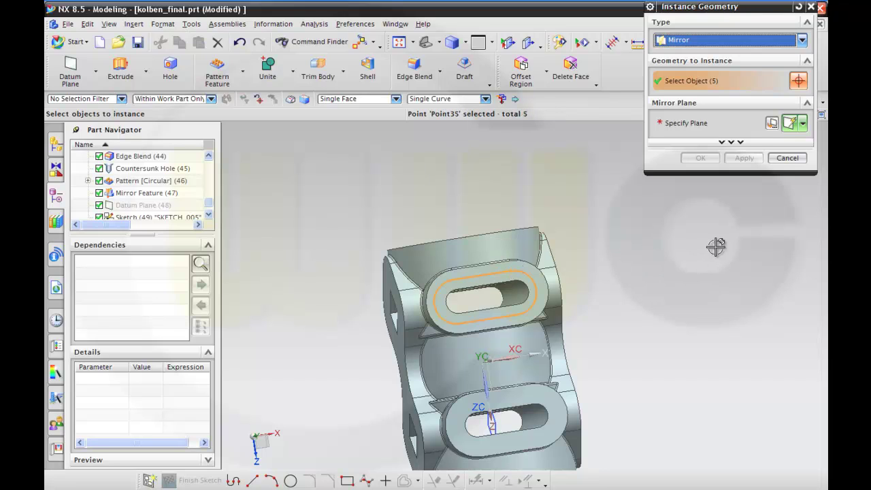
{"action": "left_click", "coordinate": [681, 125]}
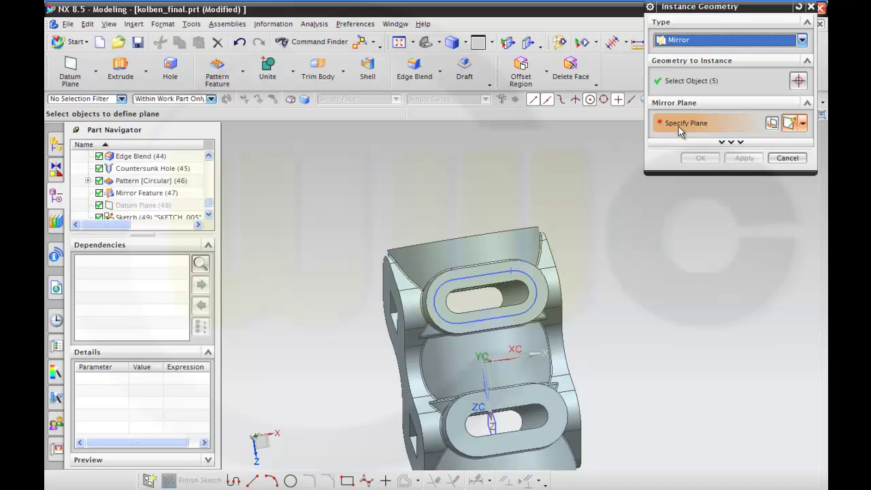
{"action": "middle_click_drag", "start_coordinate": [631, 289], "coordinate": [652, 301]}
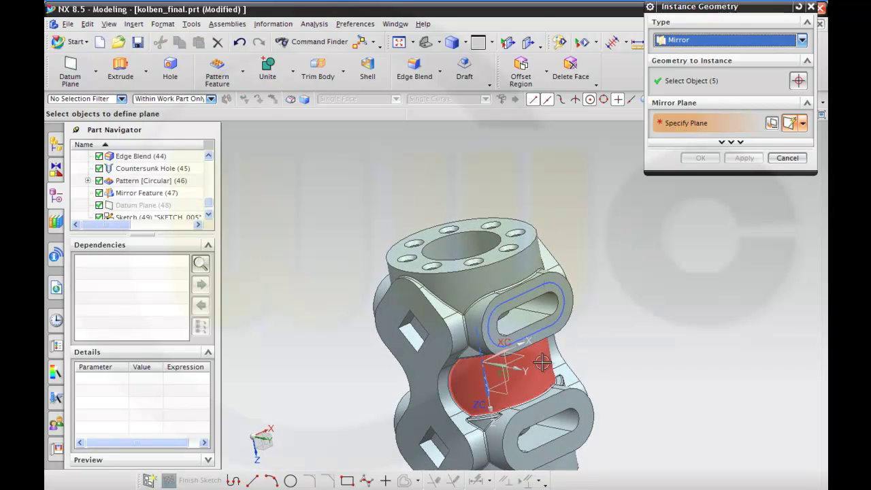
{"action": "left_click", "coordinate": [517, 356]}
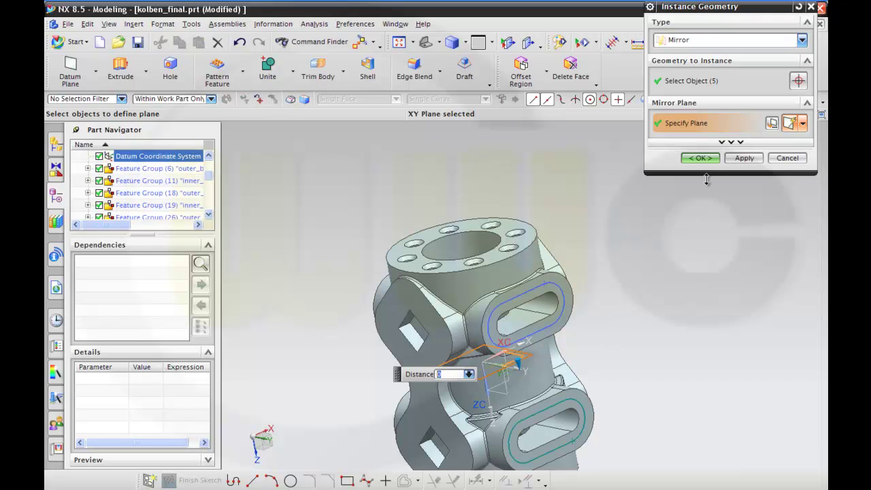
{"action": "left_click", "coordinate": [743, 158]}
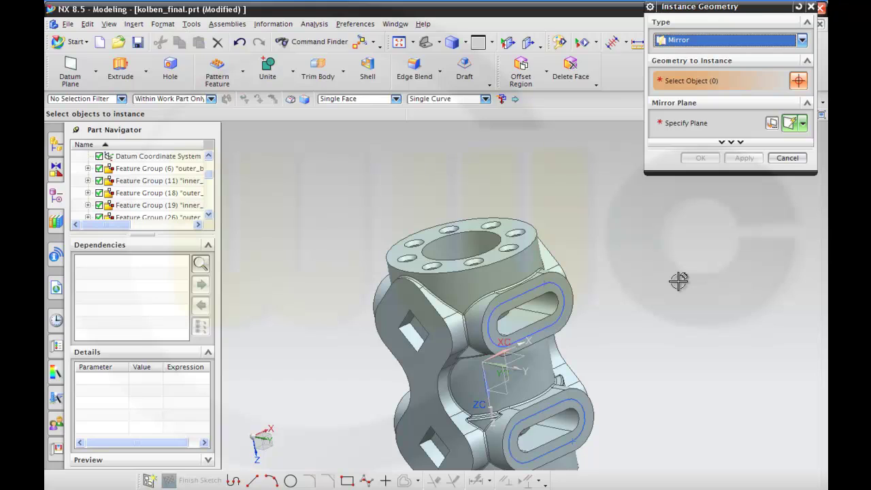
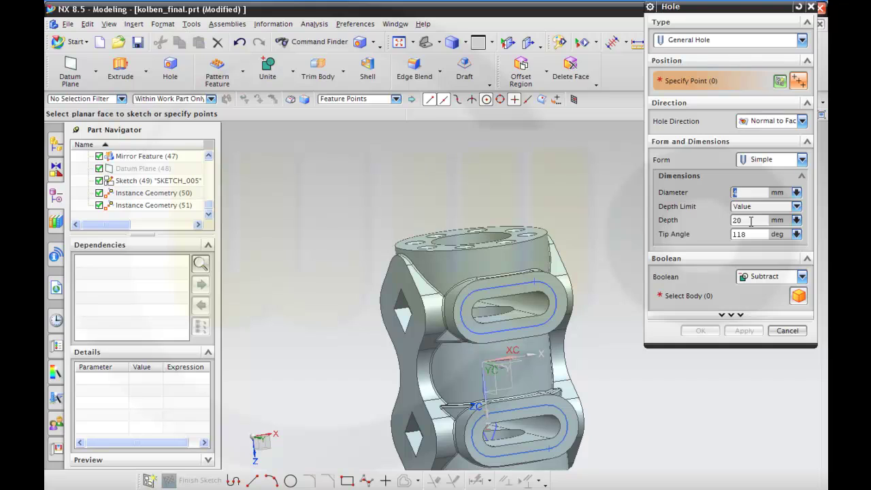
Set the hole type to Threaded Hole for a new hole feature
{"action": "left_click", "coordinate": [802, 159]}
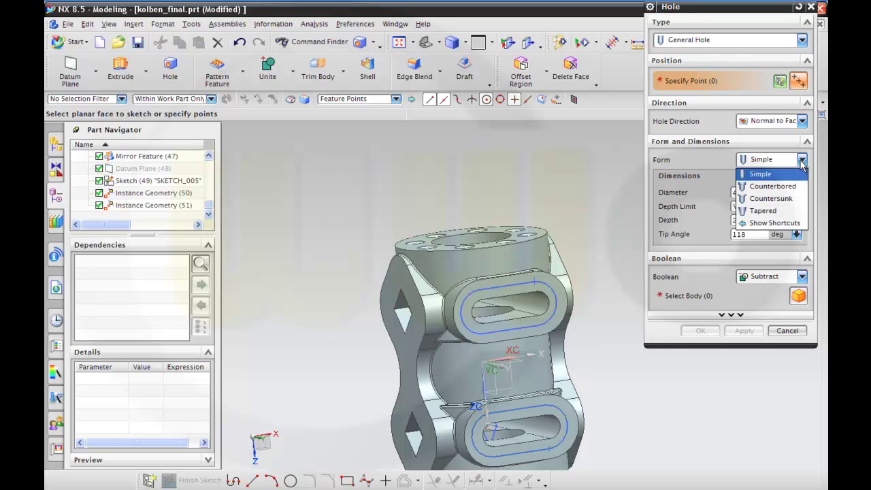
{"action": "left_click", "coordinate": [802, 161]}
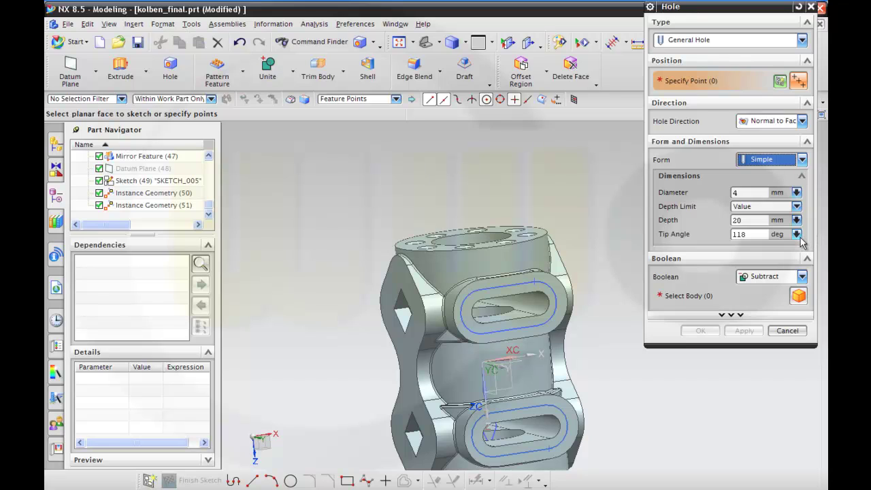
{"action": "left_click", "coordinate": [803, 41]}
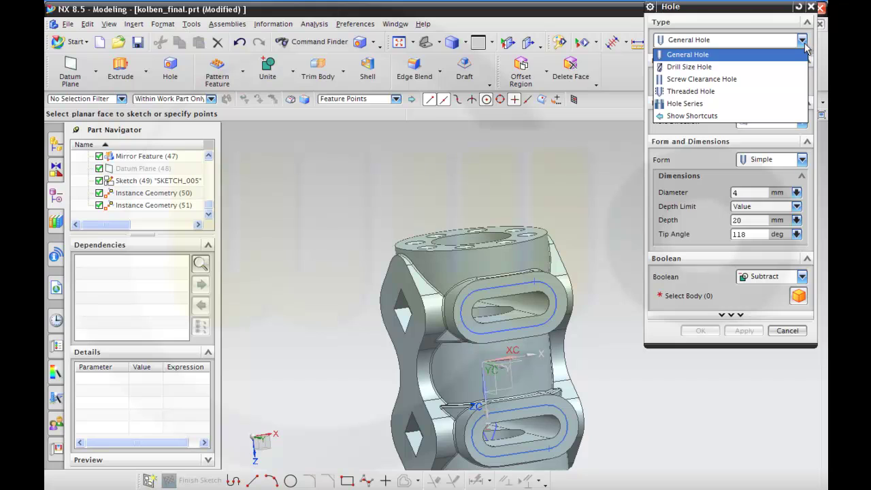
{"action": "left_click", "coordinate": [721, 90]}
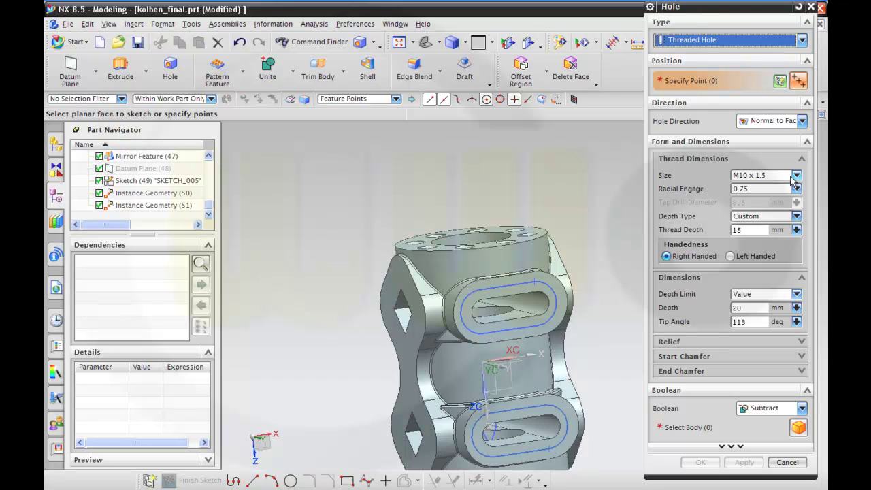
Set the threaded hole's size to M4 x 0.7 and its depth to 20 mm
{"action": "left_click", "coordinate": [797, 175]}
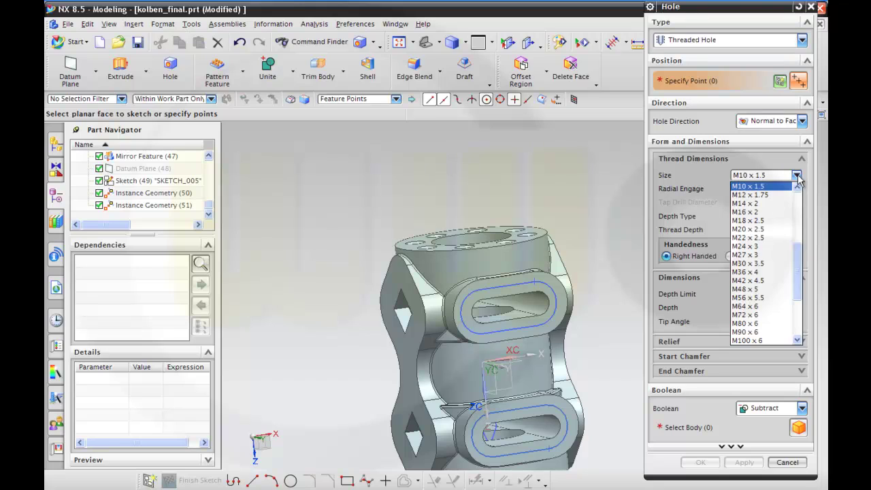
{"action": "scroll", "coordinate": [799, 235], "scroll_direction": "up", "scroll_amount": 1}
{"action": "scroll", "coordinate": [800, 235], "scroll_direction": "up", "scroll_amount": 2}
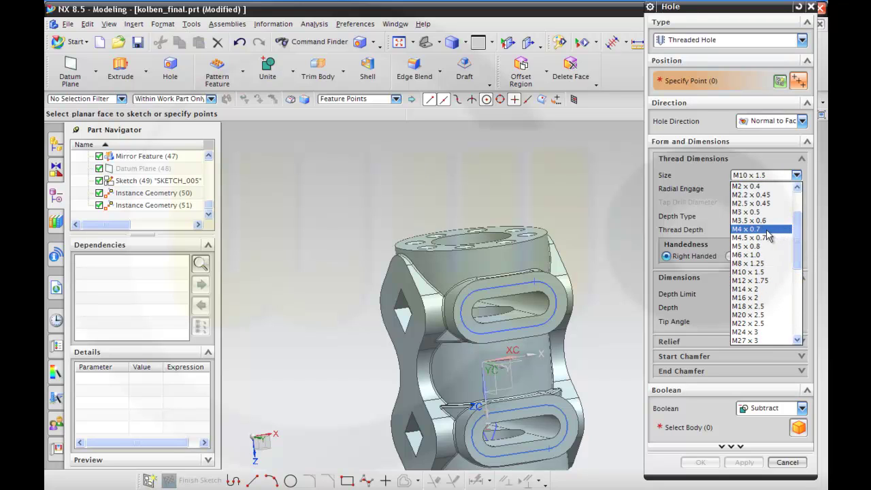
{"action": "left_click", "coordinate": [766, 230]}
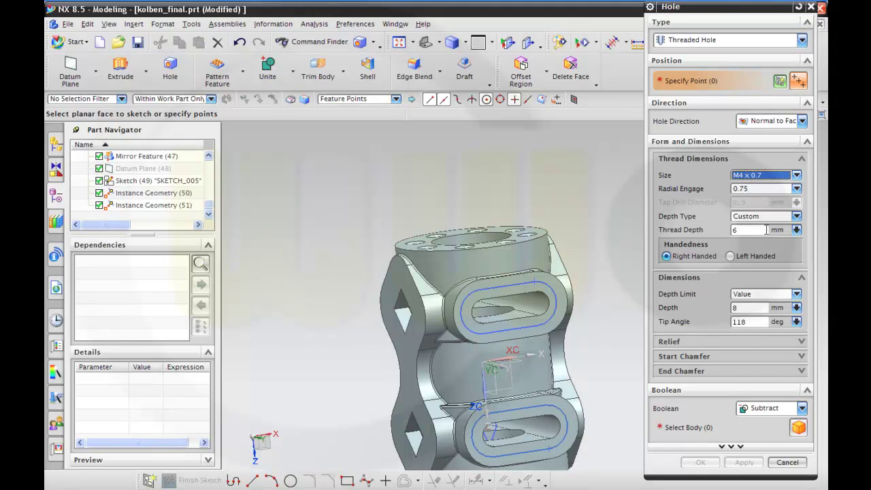
{"action": "double_click", "coordinate": [748, 307]}
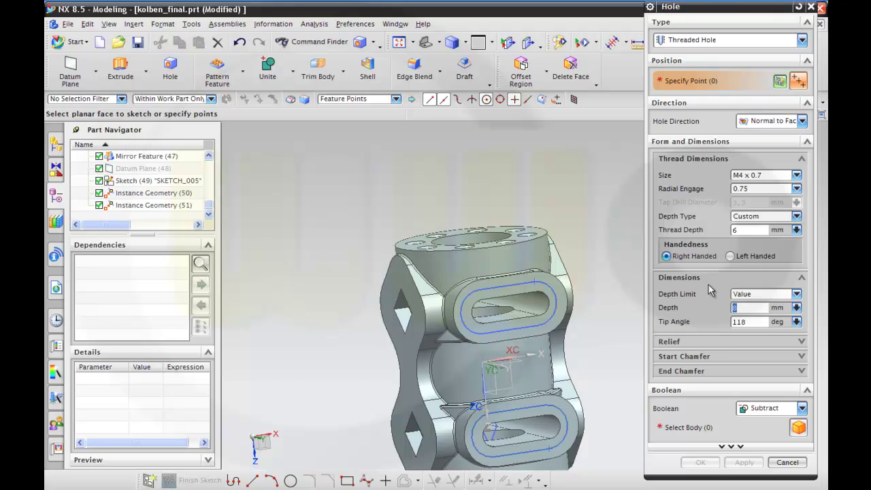
{"action": "type", "text": "20"}
Create an M6 x 1.0 threaded hole at the upper slot outline's sketch point with 10 mm thread depth and 20 mm hole depth
{"action": "left_click", "coordinate": [533, 281]}
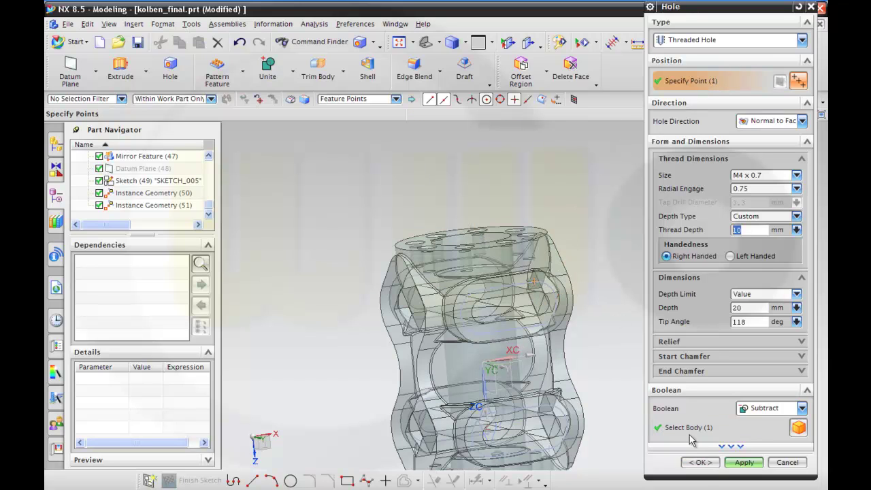
{"action": "mouse_move", "coordinate": [595, 306]}
{"action": "middle_mouse_down"}
{"action": "mouse_move", "coordinate": [598, 328]}
{"action": "mouse_move", "coordinate": [599, 314]}
{"action": "middle_mouse_up"}
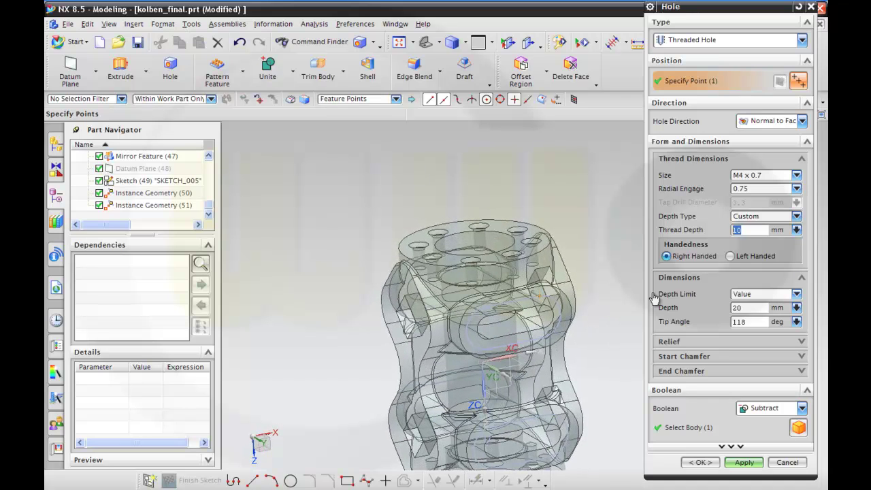
{"action": "left_click", "coordinate": [798, 176]}
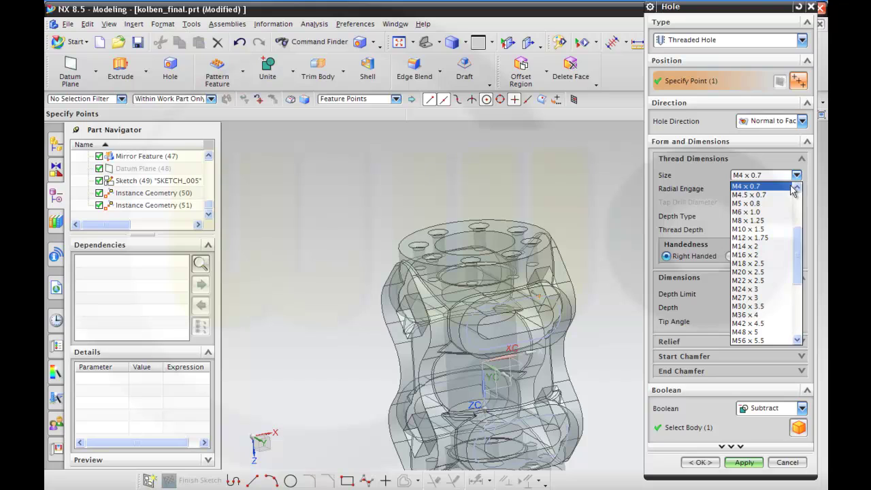
{"action": "left_click", "coordinate": [766, 212]}
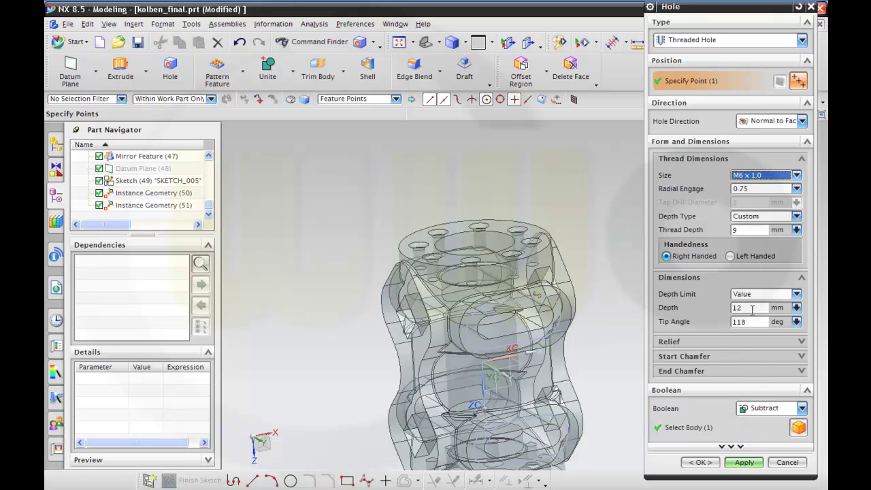
{"action": "left_click", "coordinate": [752, 231]}
{"action": "type", "text": "10"}
{"action": "left_click", "coordinate": [746, 308]}
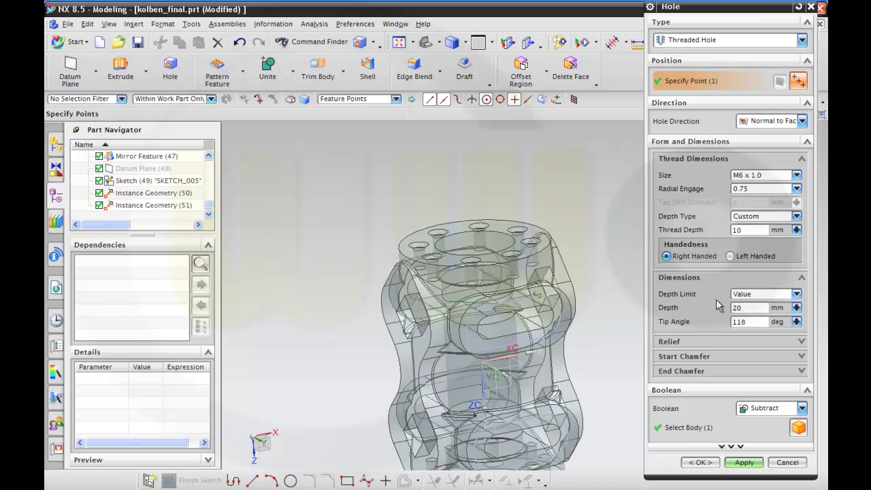
{"action": "left_click", "coordinate": [731, 466]}
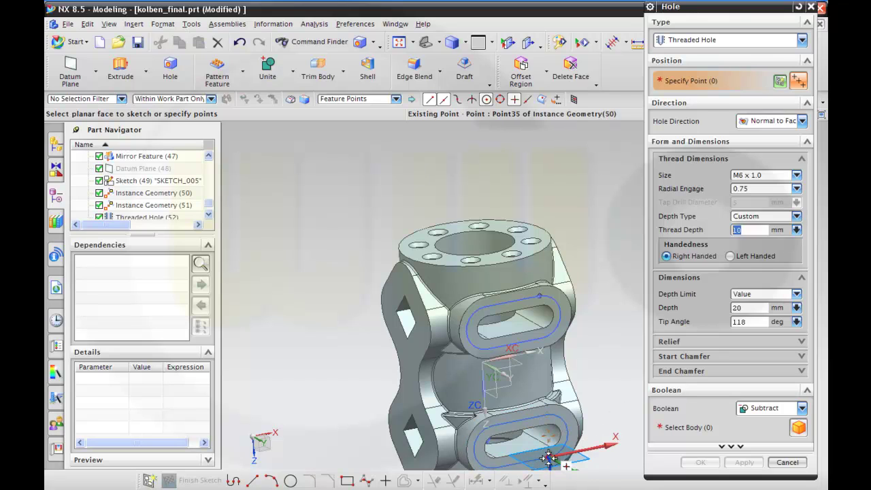
Create a matching M6 x 1.0 threaded hole at the existing point of the mirrored outline on the lower slot pad
{"action": "left_click", "coordinate": [549, 458]}
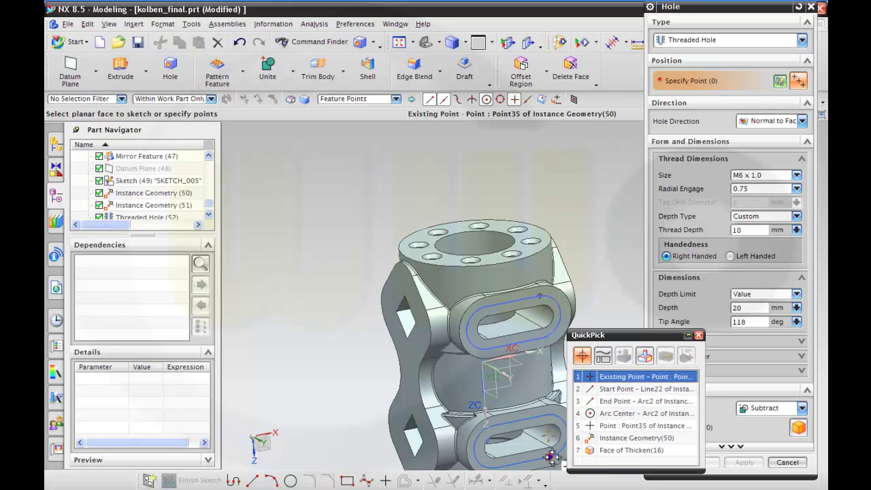
{"action": "left_click", "coordinate": [610, 386]}
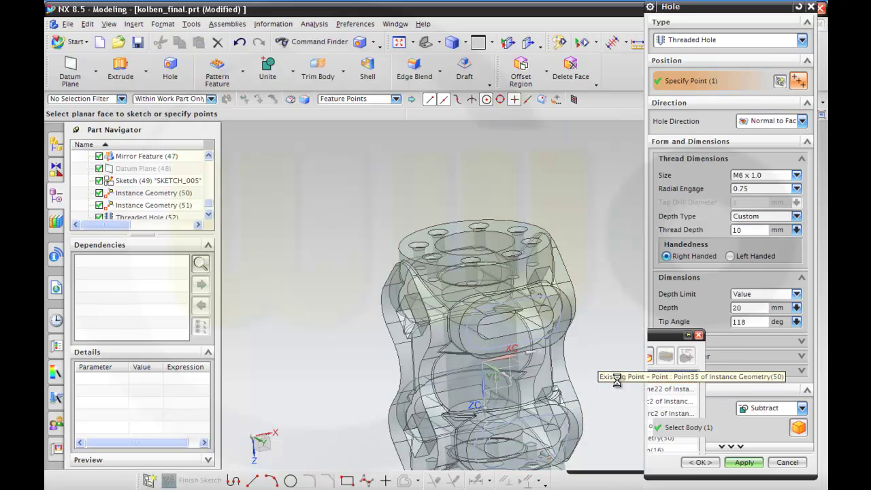
{"action": "left_click", "coordinate": [744, 462]}
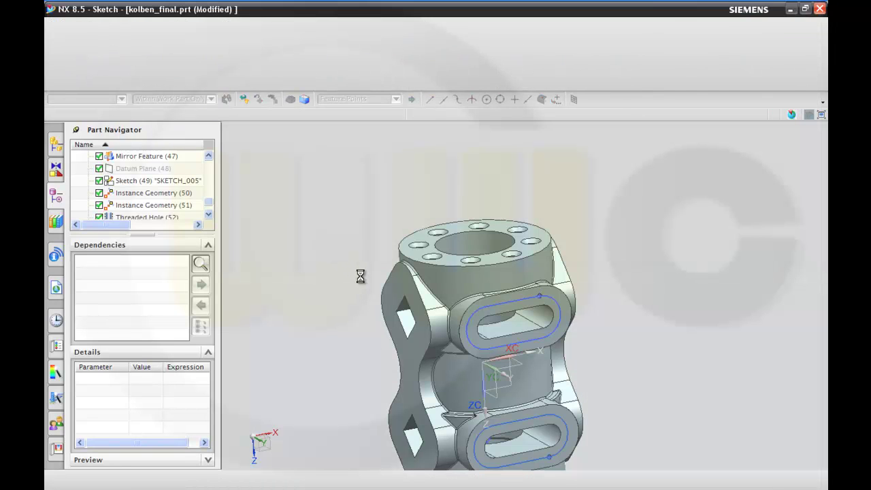
Create an M6 x 1.0 threaded hole at the existing point of the upper slot outline on the piston's opposite side
{"action": "mouse_move", "coordinate": [297, 243]}
{"action": "middle_mouse_down"}
{"action": "mouse_move", "coordinate": [369, 252]}
{"action": "mouse_move", "coordinate": [364, 238]}
{"action": "middle_mouse_up"}
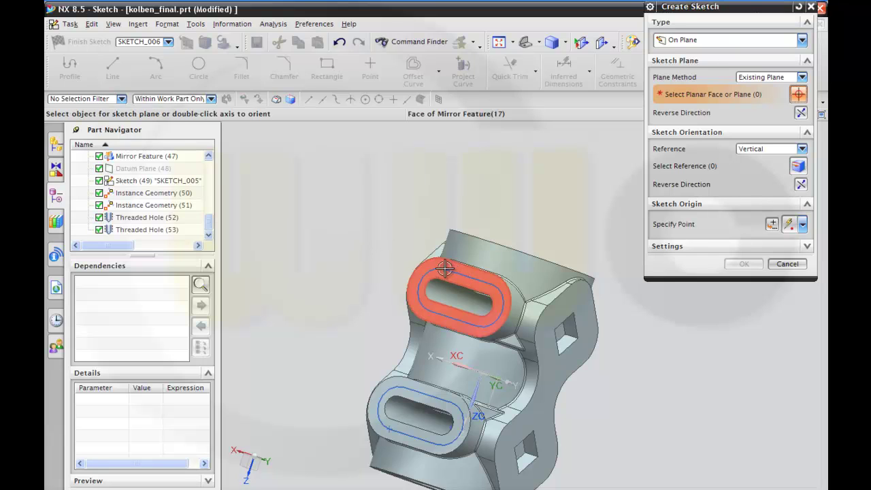
{"action": "left_click", "coordinate": [787, 264]}
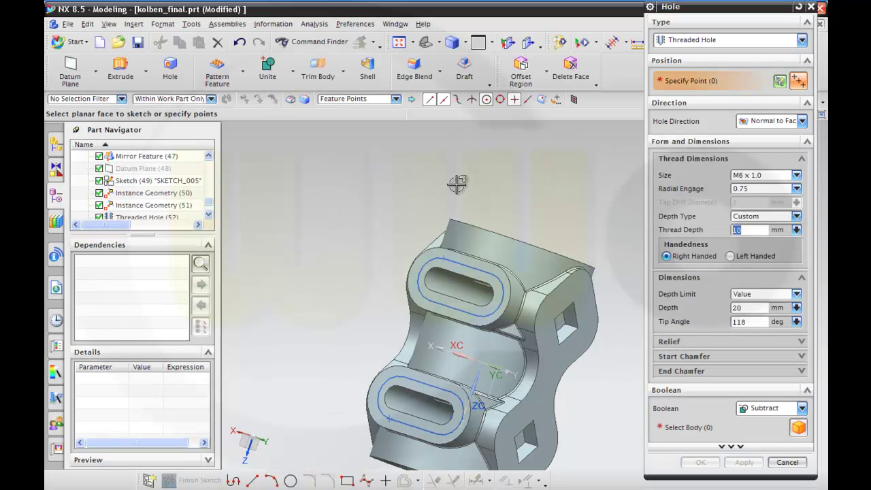
{"action": "left_click", "coordinate": [444, 255]}
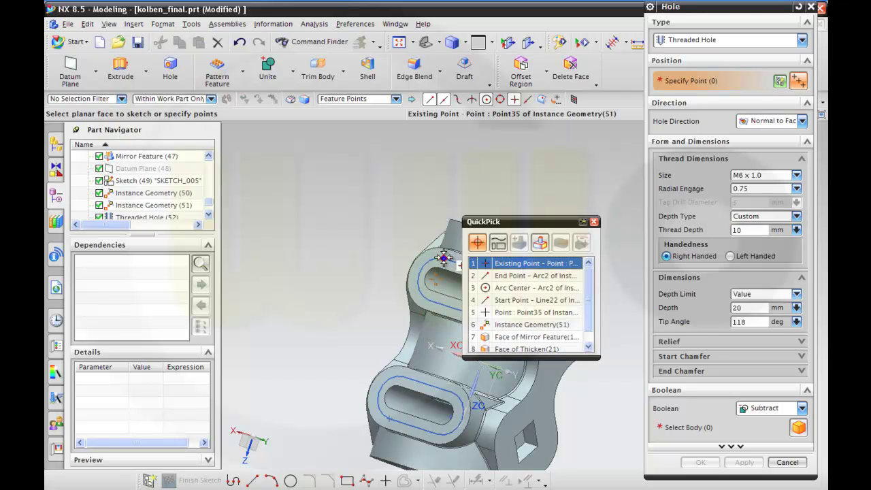
{"action": "left_click", "coordinate": [501, 264]}
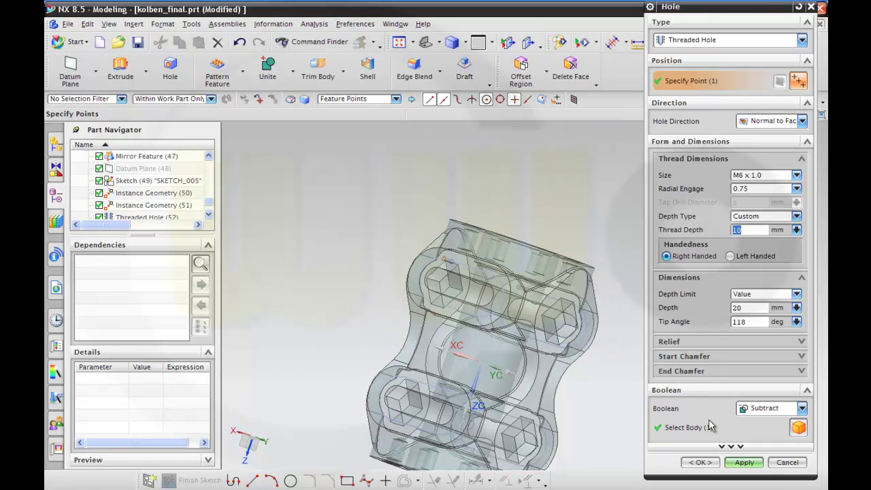
{"action": "left_click", "coordinate": [740, 462]}
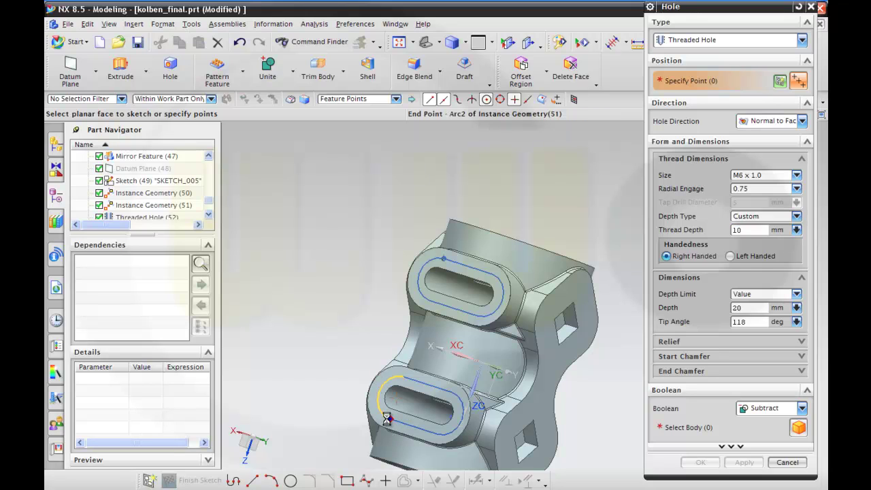
Create an M6 x 1.0 threaded hole at the existing point of the lower slot outline on the piston's opposite side
{"action": "left_click", "coordinate": [387, 417]}
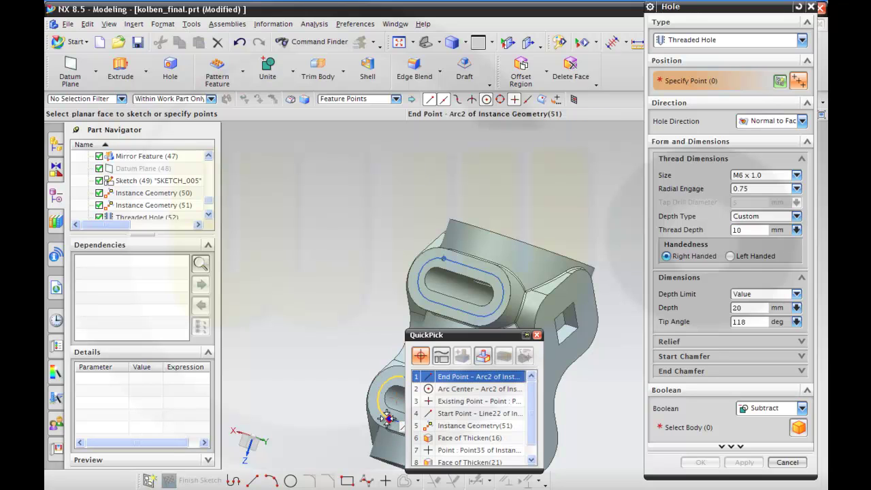
{"action": "left_click", "coordinate": [463, 401]}
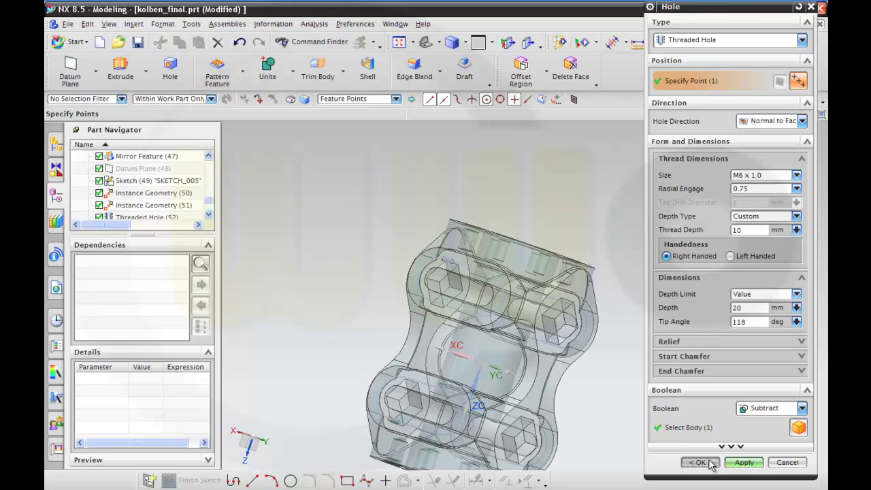
{"action": "left_click", "coordinate": [701, 462]}
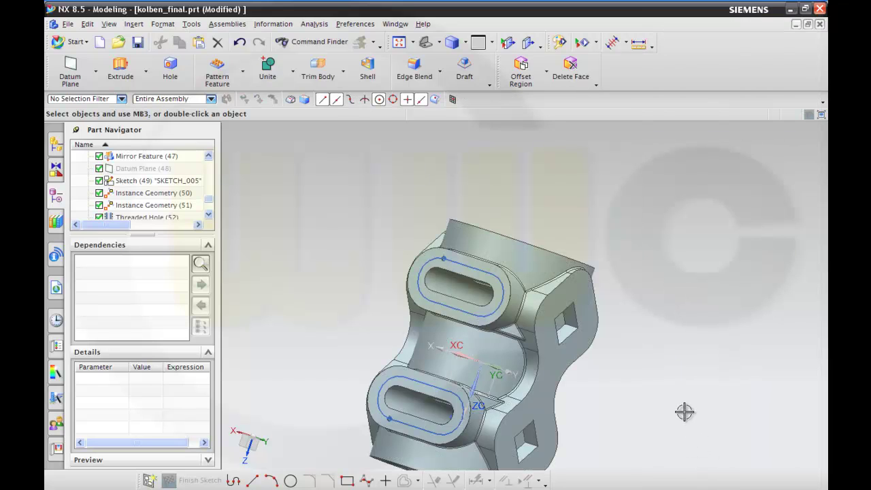
Pattern the first threaded hole along the upper slot outline with a count of 12 and a pitch of 100/12 percent of arc length
{"action": "middle_click_drag", "start_coordinate": [667, 393], "coordinate": [698, 288]}
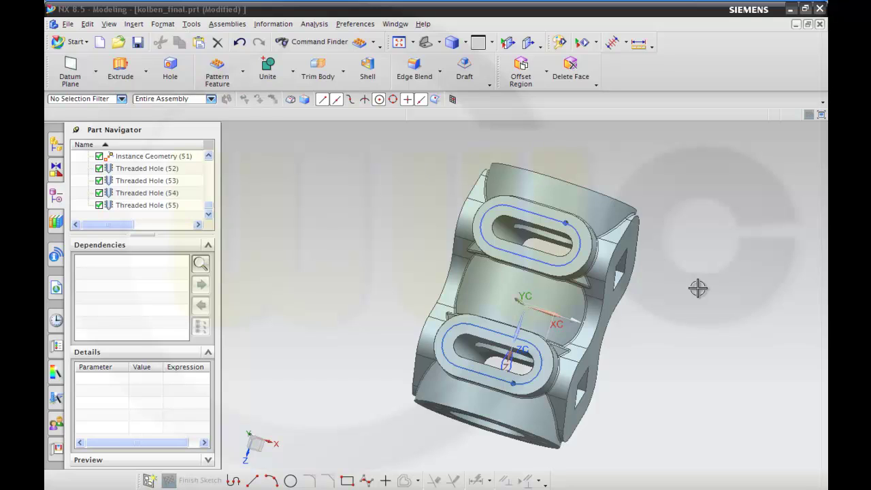
{"action": "left_click", "coordinate": [220, 76]}
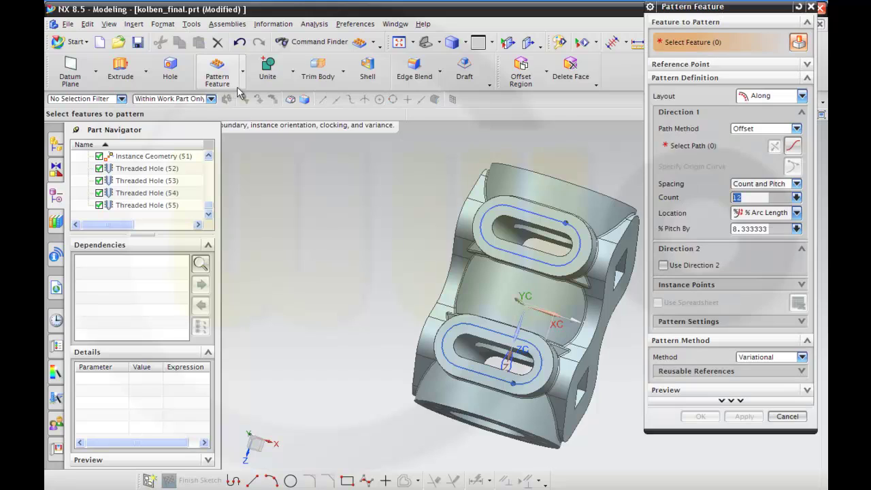
{"action": "left_click", "coordinate": [160, 171]}
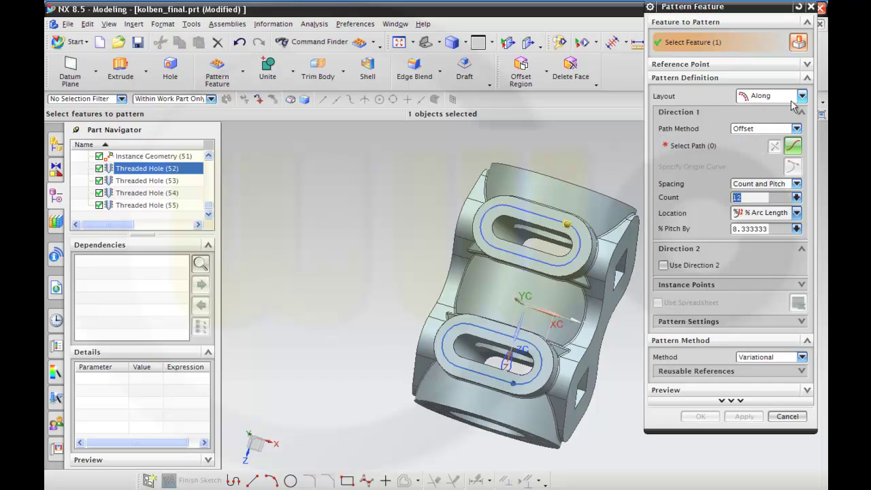
{"action": "left_click", "coordinate": [696, 145]}
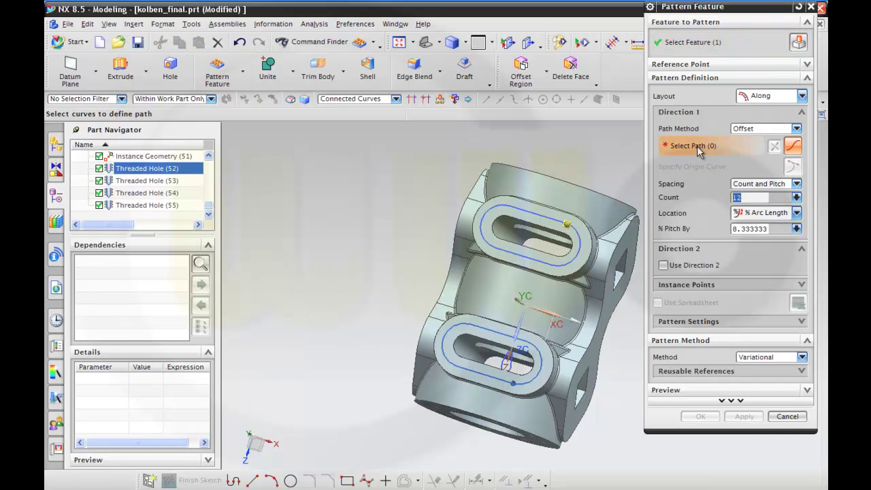
{"action": "left_click", "coordinate": [544, 216]}
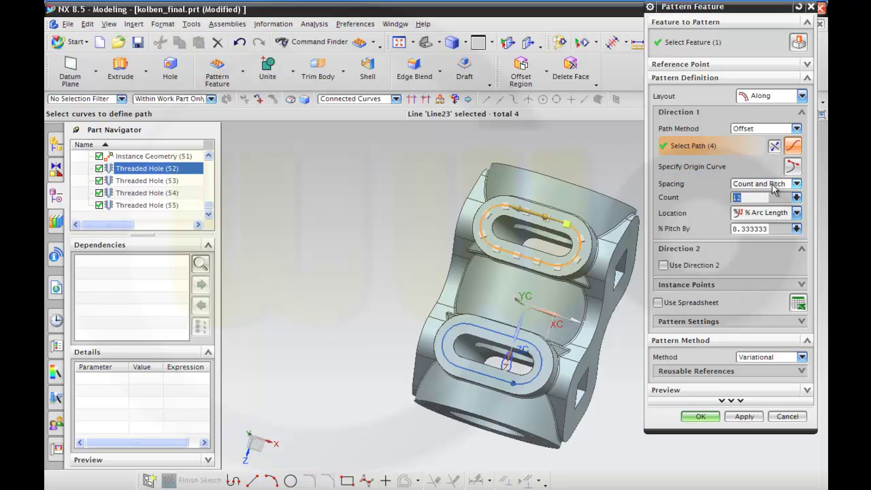
{"action": "left_click", "coordinate": [752, 229]}
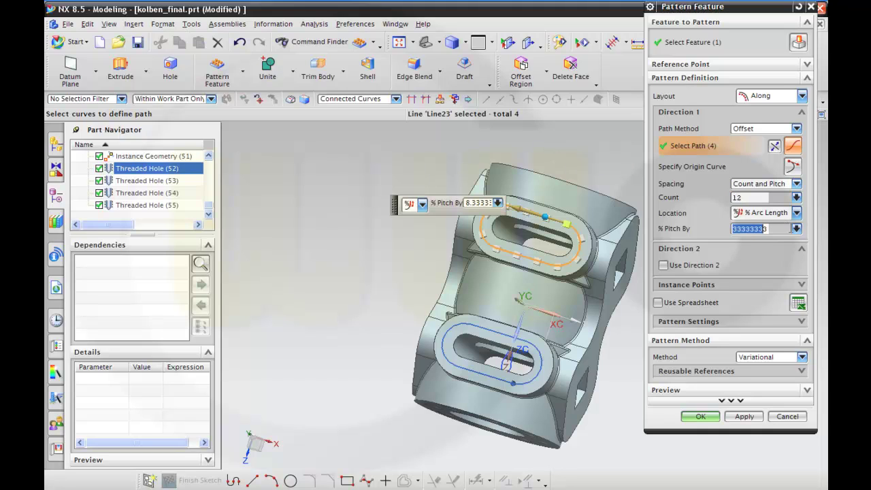
{"action": "type", "text": "100/12"}
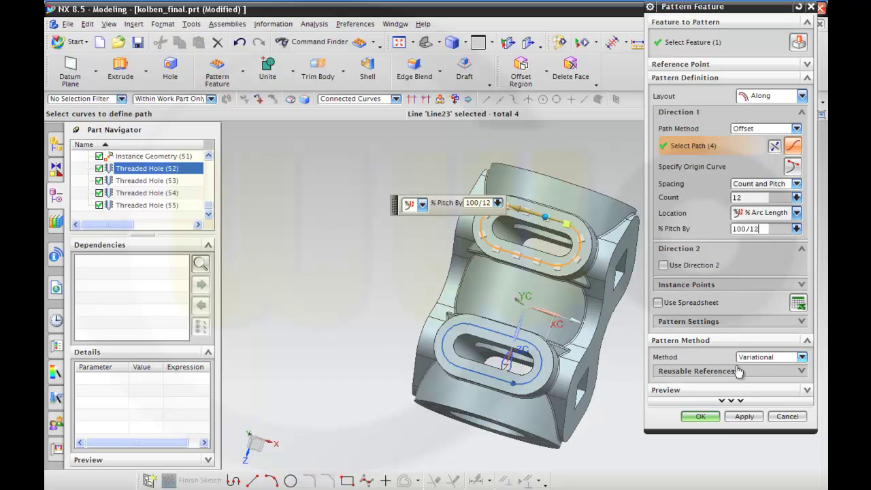
{"action": "left_click", "coordinate": [744, 416]}
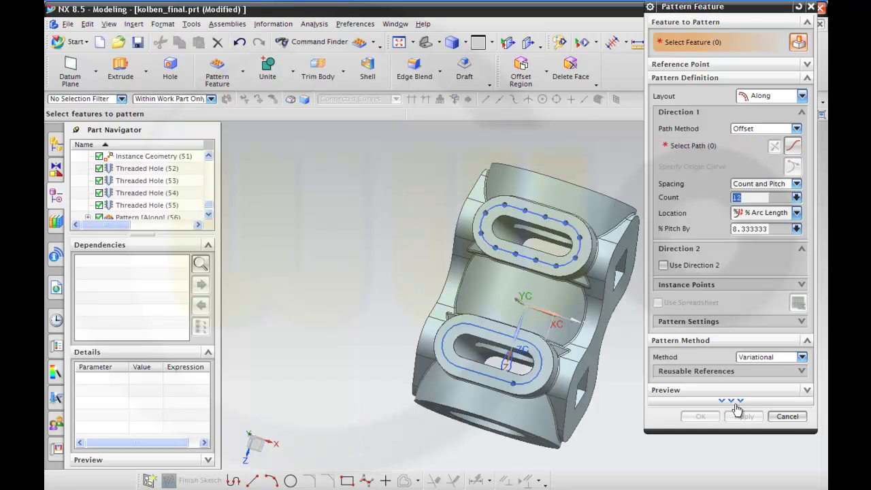
Pattern the second threaded hole along the lower slot outline on the same side, with a count of 12
{"action": "left_click", "coordinate": [159, 181]}
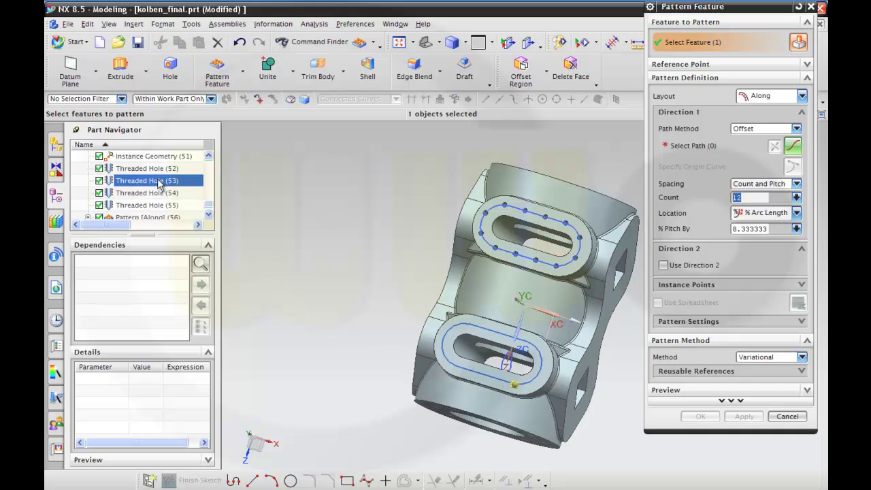
{"action": "left_click", "coordinate": [689, 152]}
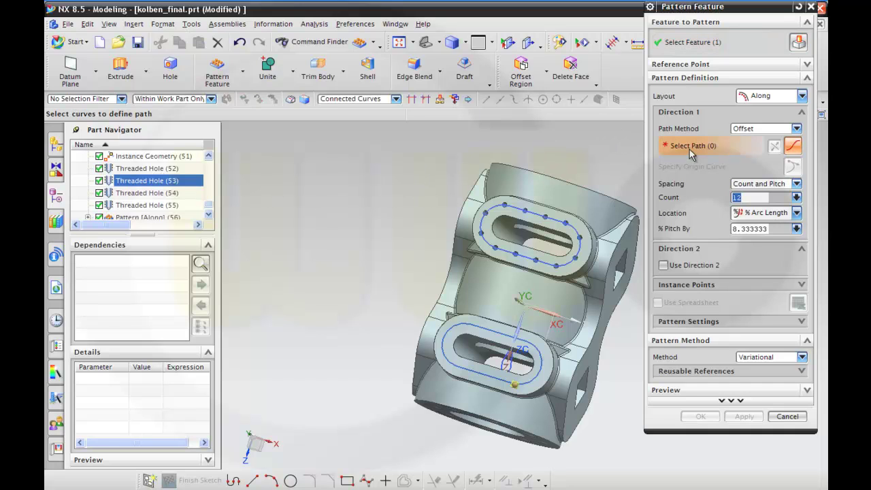
{"action": "left_click", "coordinate": [496, 328]}
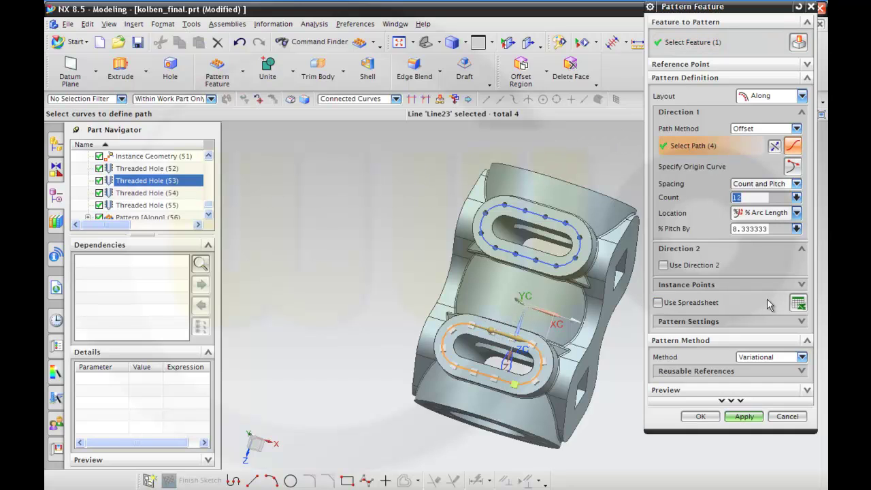
{"action": "left_click", "coordinate": [740, 418]}
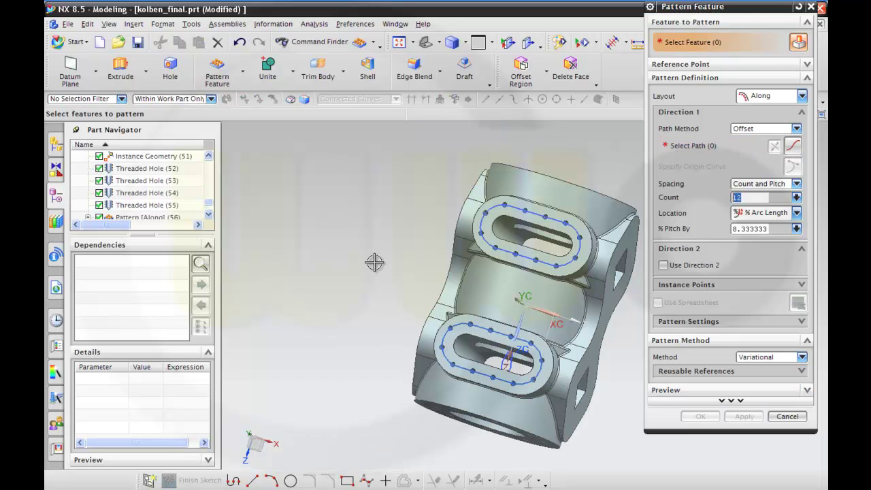
Pattern the third threaded hole along the upper slot outline on the piston's opposite side, with a count of 12
{"action": "middle_click_drag", "start_coordinate": [375, 262], "coordinate": [333, 250]}
{"action": "left_click", "coordinate": [170, 195]}
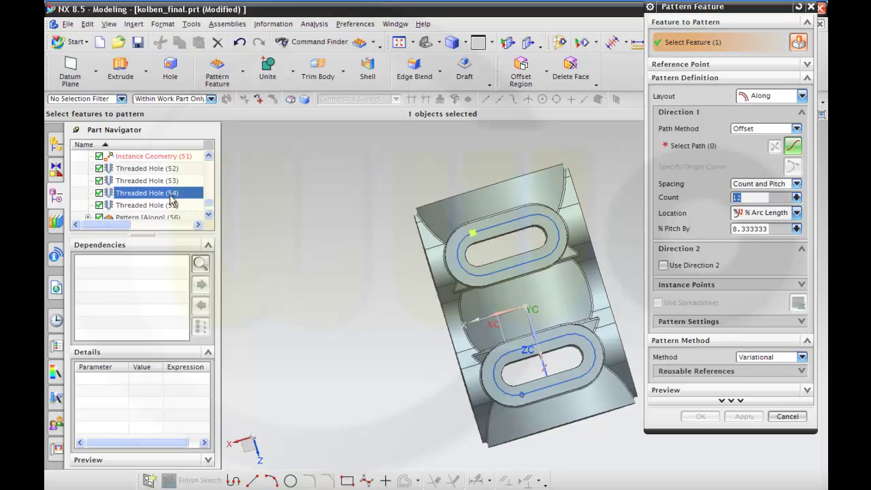
{"action": "left_click", "coordinate": [677, 149]}
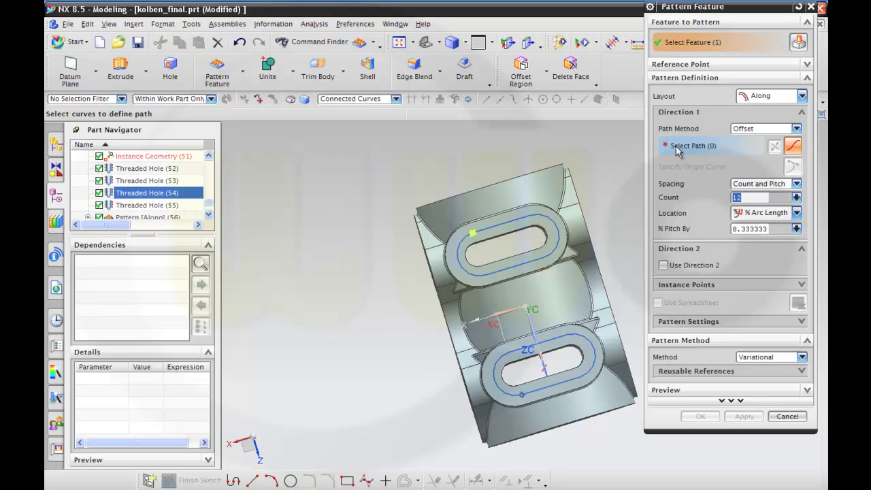
{"action": "left_click", "coordinate": [556, 223]}
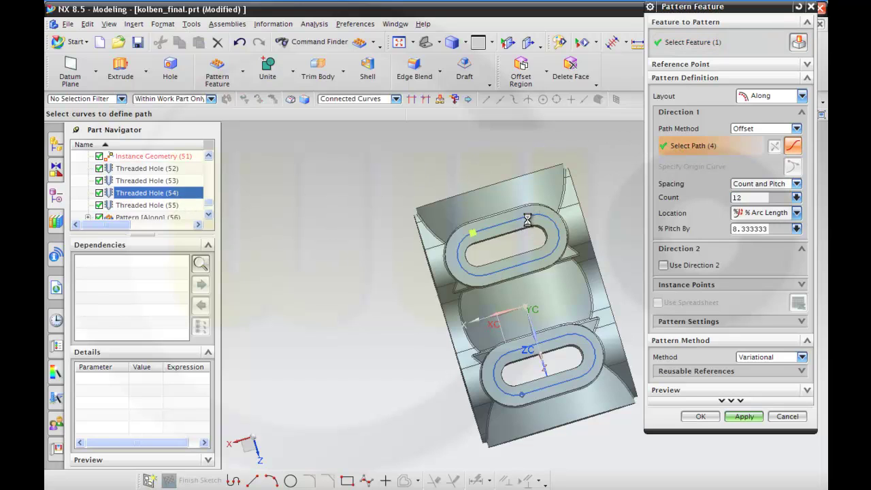
{"action": "left_click", "coordinate": [744, 416]}
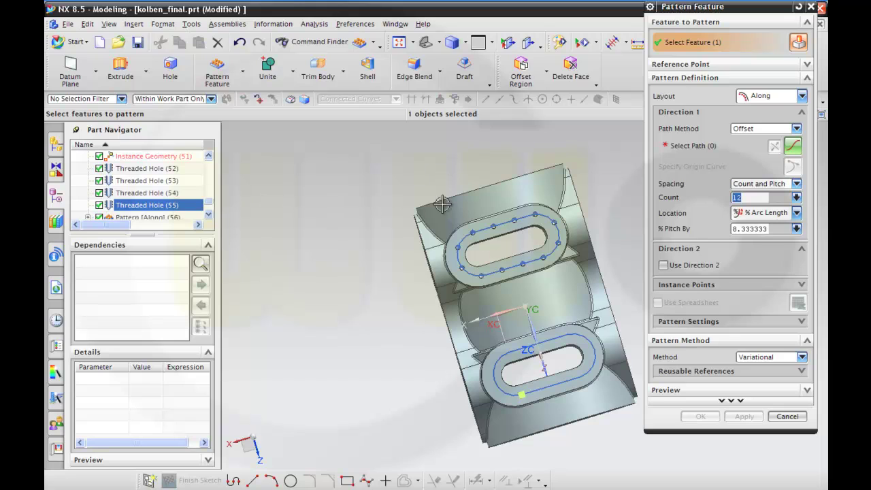
Pattern the fourth threaded hole along the lower slot outline on the piston's opposite side, with a count of 12
{"action": "left_click", "coordinate": [674, 151]}
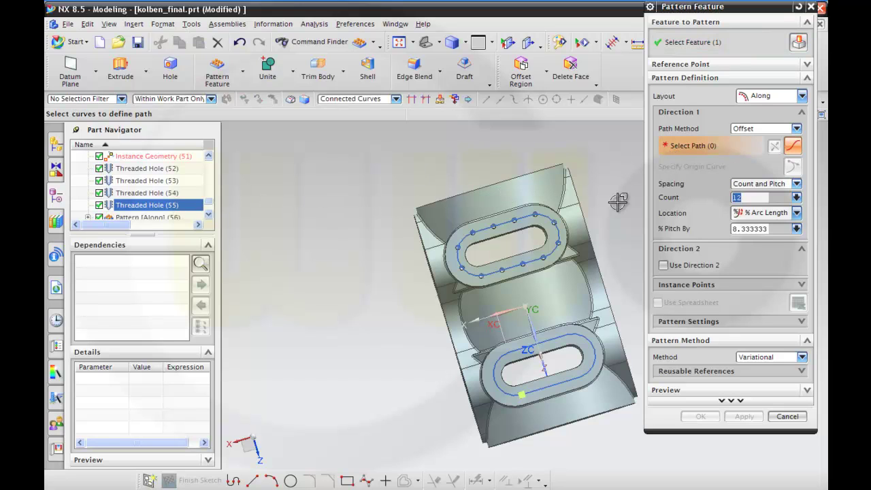
{"action": "left_click", "coordinate": [555, 334]}
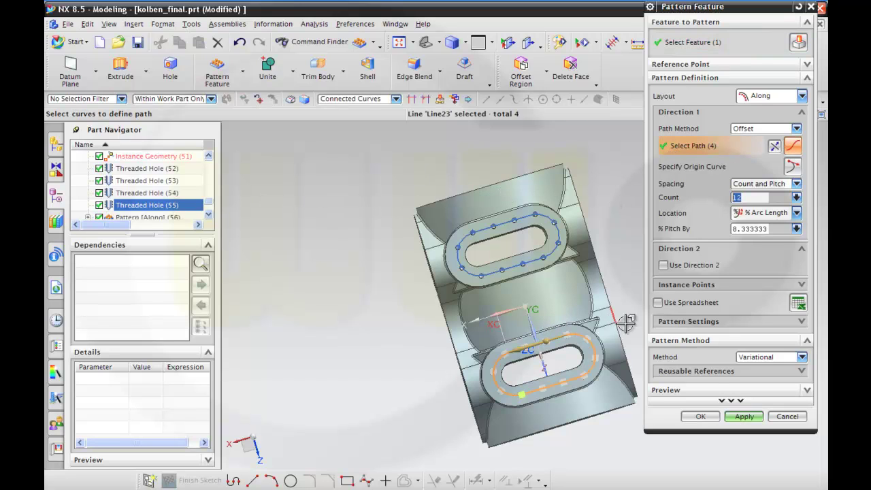
{"action": "left_click", "coordinate": [702, 417]}
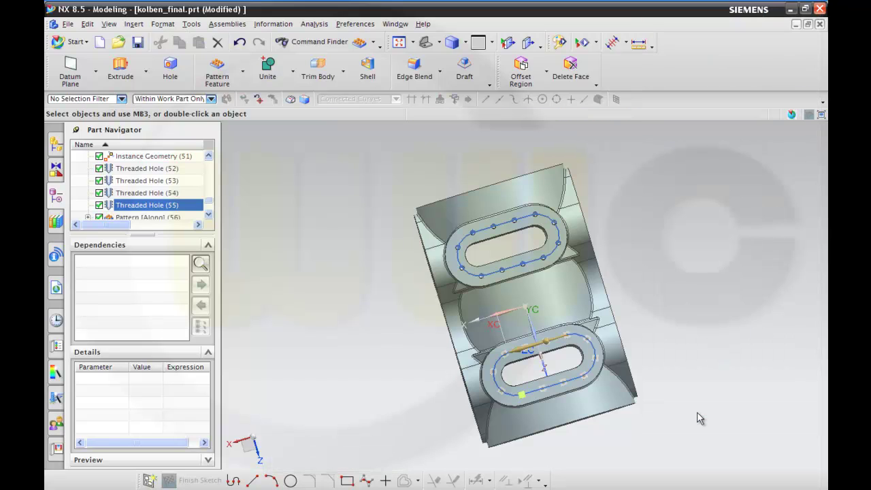
Hide the slot outline sketch SKETCH_005 together with its two instance geometry copies
{"action": "left_click_drag", "start_coordinate": [208, 207], "coordinate": [208, 204]}
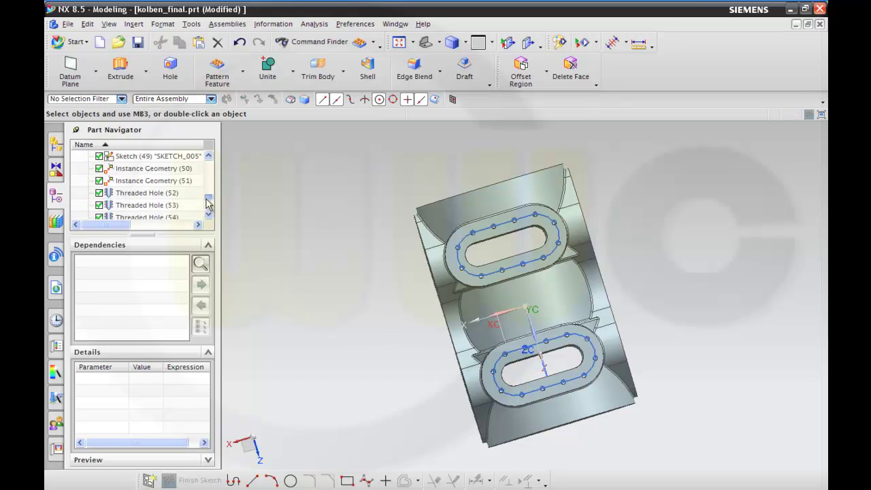
{"action": "left_click", "coordinate": [181, 156]}
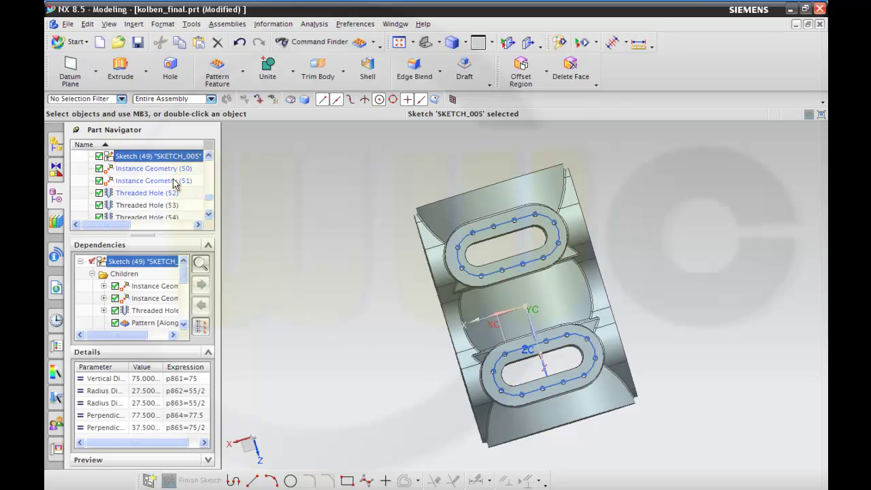
{"action": "left_click", "coordinate": [172, 180], "text": "shift"}
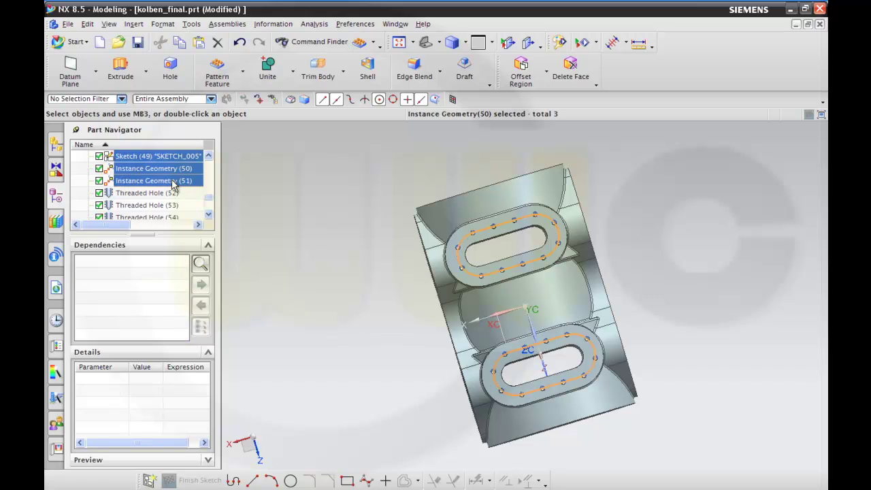
{"action": "right_click", "coordinate": [171, 179]}
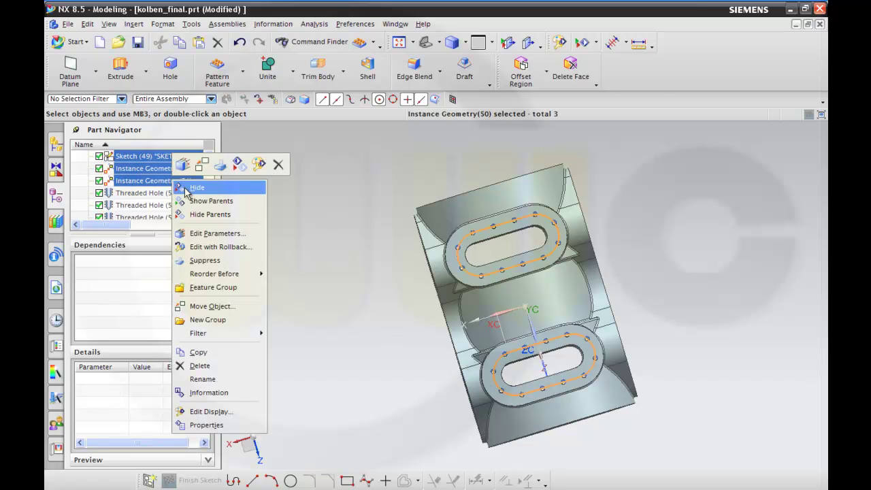
{"action": "left_click", "coordinate": [194, 188]}
Examine the patterned threaded holes on the slot pads and the square pockets from several sides
{"action": "mouse_move", "coordinate": [715, 349]}
{"action": "middle_mouse_down"}
{"action": "mouse_move", "coordinate": [609, 358]}
{"action": "mouse_move", "coordinate": [634, 331]}
{"action": "mouse_move", "coordinate": [643, 331]}
{"action": "mouse_move", "coordinate": [646, 344]}
{"action": "mouse_move", "coordinate": [712, 329]}
{"action": "mouse_move", "coordinate": [714, 347]}
{"action": "mouse_move", "coordinate": [684, 350]}
{"action": "mouse_move", "coordinate": [668, 364]}
{"action": "mouse_move", "coordinate": [701, 313]}
{"action": "mouse_move", "coordinate": [729, 336]}
{"action": "mouse_move", "coordinate": [706, 334]}
{"action": "mouse_move", "coordinate": [705, 345]}
{"action": "middle_mouse_up"}
{"action": "scroll", "coordinate": [641, 349], "scroll_direction": "up", "scroll_amount": 5}
{"action": "scroll", "coordinate": [644, 336], "scroll_direction": "down", "scroll_amount": 5}
{"action": "scroll", "coordinate": [645, 337], "scroll_direction": "up", "scroll_amount": 3}
{"action": "key", "text": "ctrl+z"}
{"action": "middle_click_drag", "start_coordinate": [334, 175], "coordinate": [364, 194]}
{"action": "left_click", "coordinate": [458, 247]}
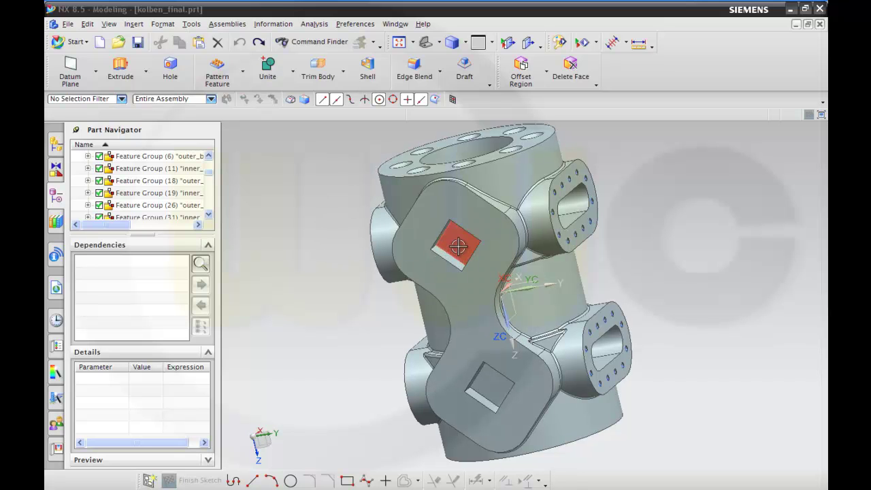
{"action": "mouse_move", "coordinate": [295, 202]}
{"action": "middle_mouse_down"}
{"action": "mouse_move", "coordinate": [302, 189]}
{"action": "mouse_move", "coordinate": [286, 181]}
{"action": "mouse_move", "coordinate": [297, 194]}
{"action": "middle_mouse_up"}
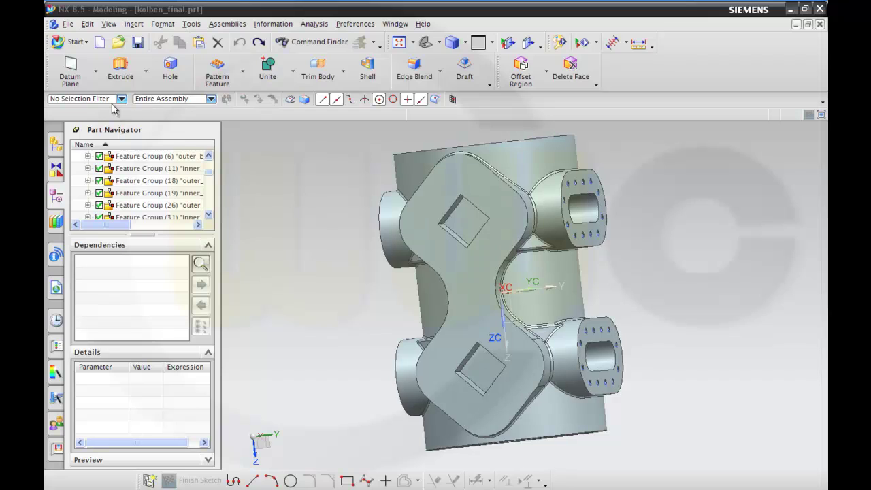
Create a point midway between two opposite floor corners of the upper square pocket, using the Between Two Points type at 50%
{"action": "left_click", "coordinate": [97, 75]}
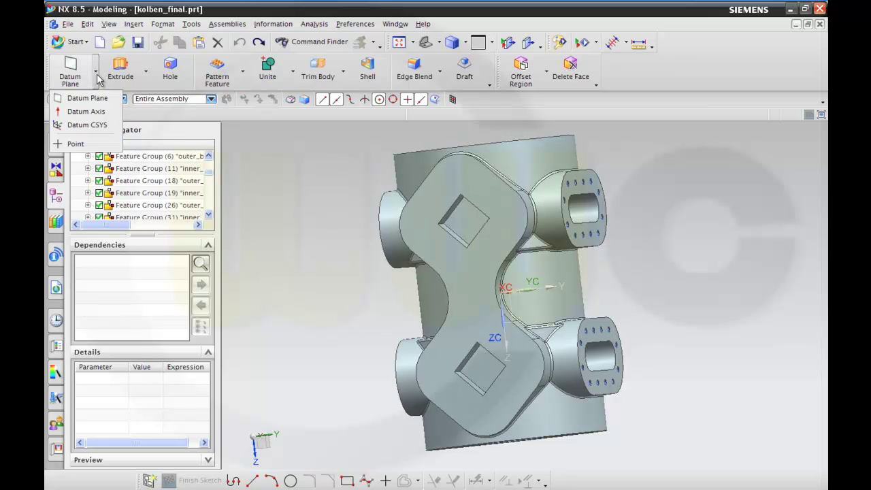
{"action": "left_click", "coordinate": [76, 144]}
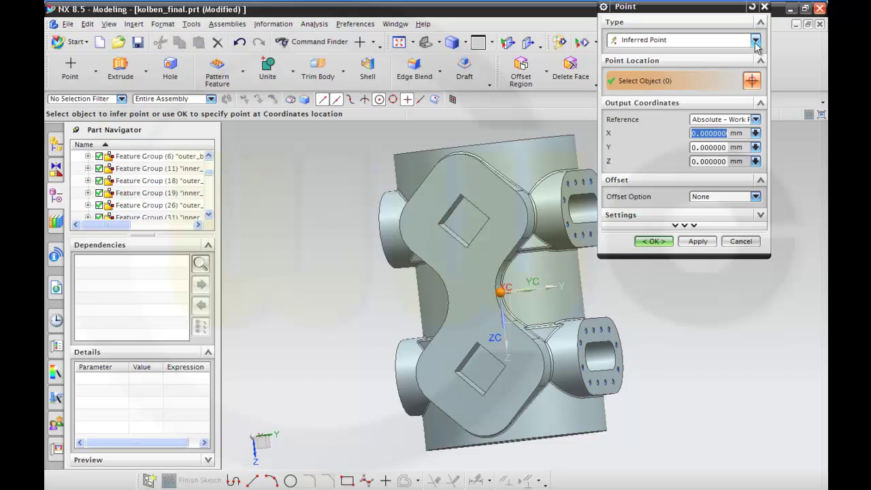
{"action": "left_click", "coordinate": [755, 42]}
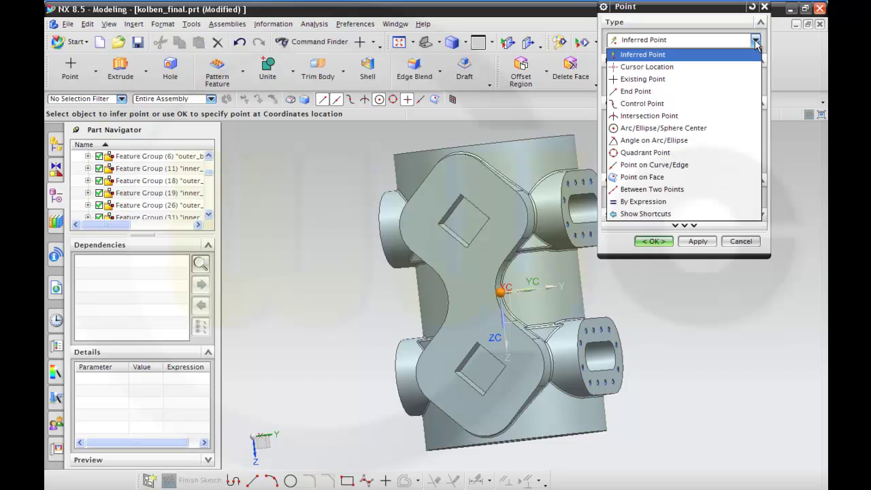
{"action": "left_click", "coordinate": [654, 189]}
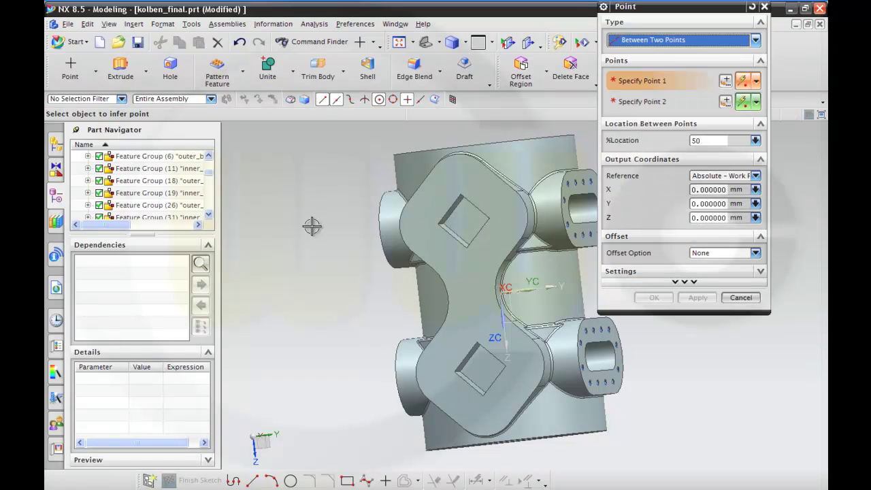
{"action": "scroll", "coordinate": [436, 178], "scroll_direction": "up", "scroll_amount": 2}
{"action": "scroll", "coordinate": [469, 258], "scroll_direction": "up", "scroll_amount": 2}
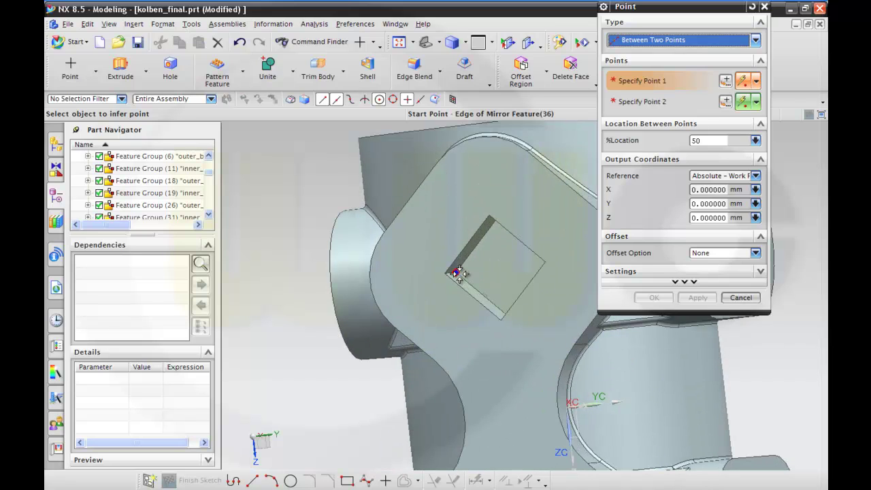
{"action": "left_click", "coordinate": [456, 274]}
{"action": "mouse_move", "coordinate": [331, 230]}
{"action": "middle_mouse_down"}
{"action": "mouse_move", "coordinate": [325, 224]}
{"action": "mouse_move", "coordinate": [334, 223]}
{"action": "middle_mouse_up"}
{"action": "middle_click_drag", "start_coordinate": [510, 245], "coordinate": [501, 272]}
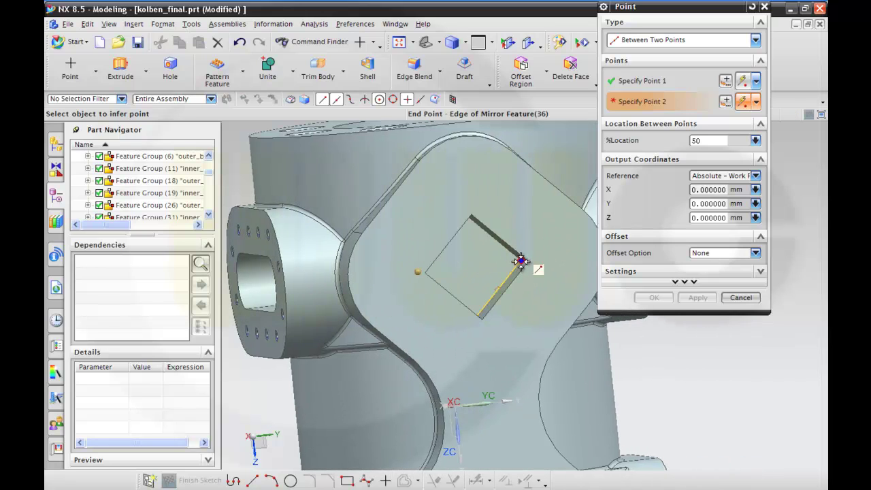
{"action": "left_click", "coordinate": [521, 260]}
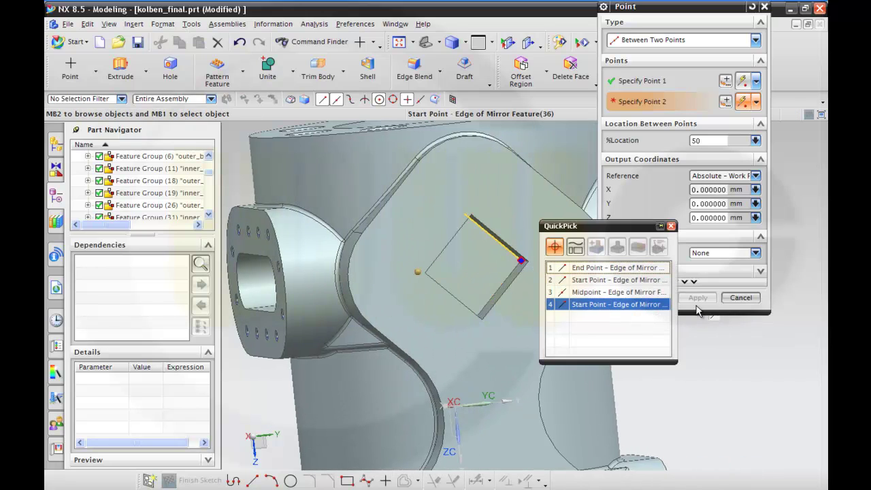
{"action": "left_click", "coordinate": [598, 274]}
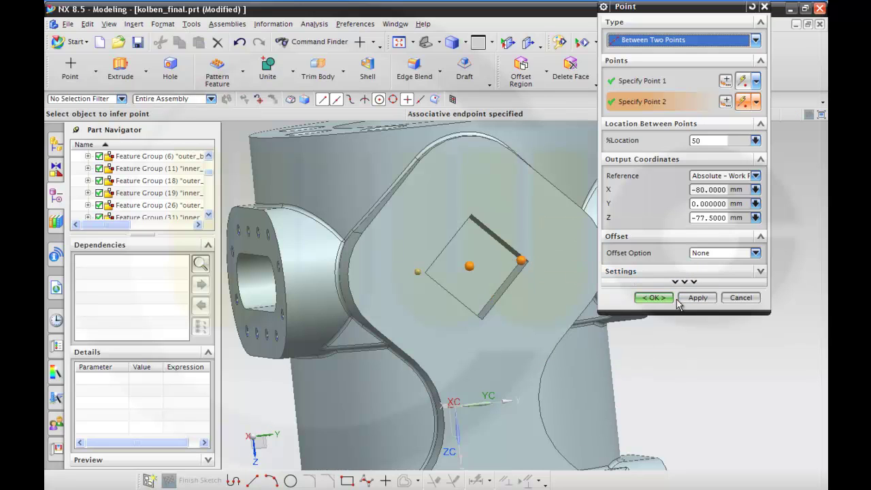
{"action": "left_click", "coordinate": [655, 300]}
Add a midpoint between two opposite floor corners of the lower square pocket on the same side of the piston
{"action": "middle_click_drag", "start_coordinate": [655, 300], "coordinate": [689, 251]}
{"action": "scroll", "coordinate": [680, 309], "scroll_direction": "down", "scroll_amount": 2}
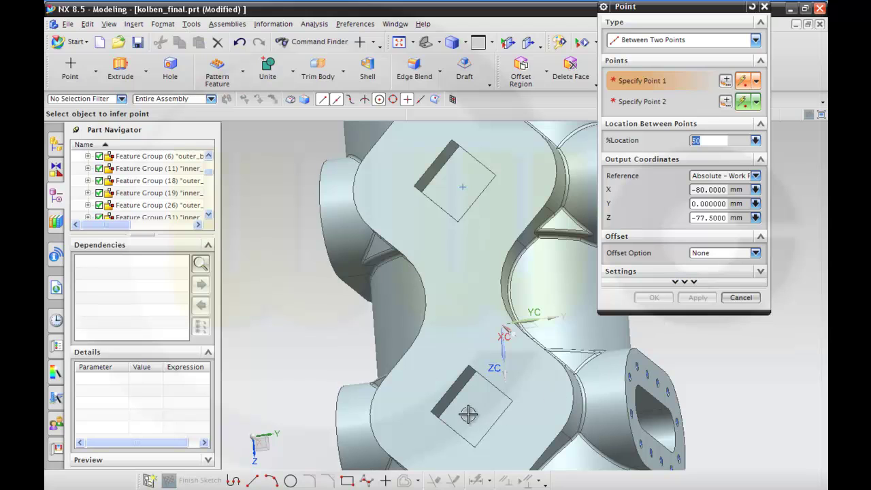
{"action": "scroll", "coordinate": [476, 409], "scroll_direction": "up", "scroll_amount": 3}
{"action": "scroll", "coordinate": [442, 445], "scroll_direction": "up", "scroll_amount": 3}
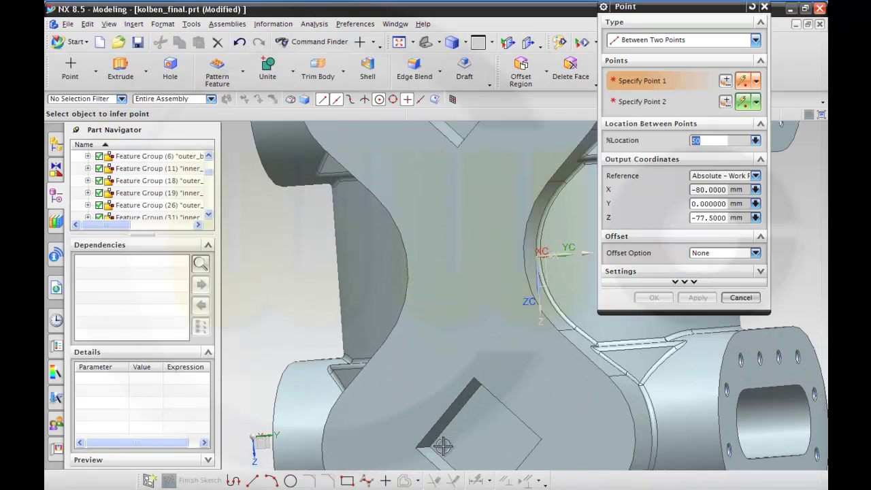
{"action": "left_click", "coordinate": [432, 448]}
{"action": "middle_click_drag", "start_coordinate": [381, 389], "coordinate": [442, 394]}
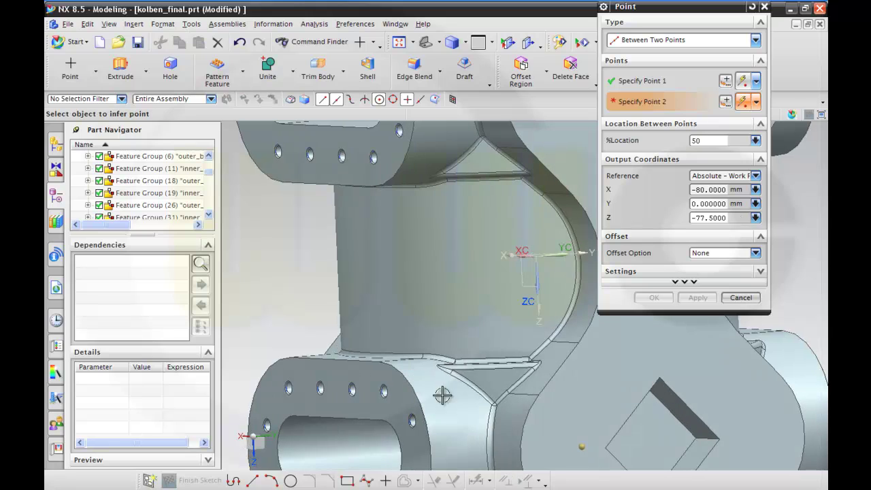
{"action": "left_click", "coordinate": [695, 439]}
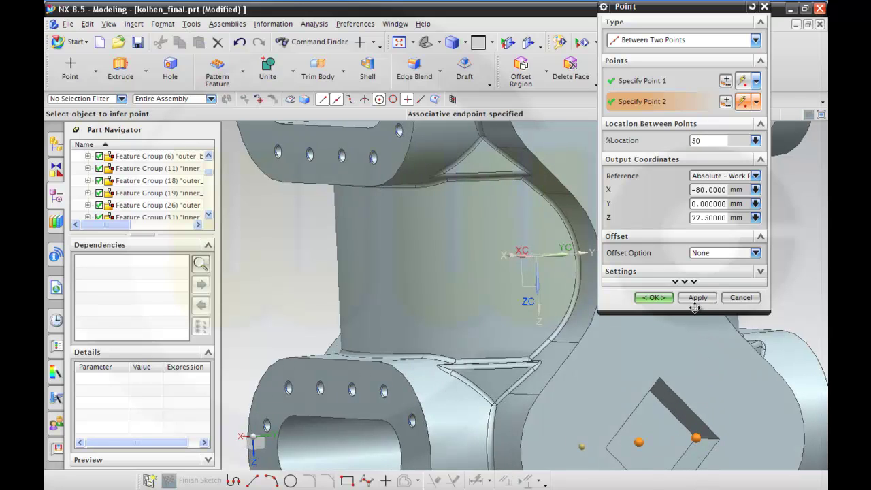
{"action": "left_click", "coordinate": [697, 298]}
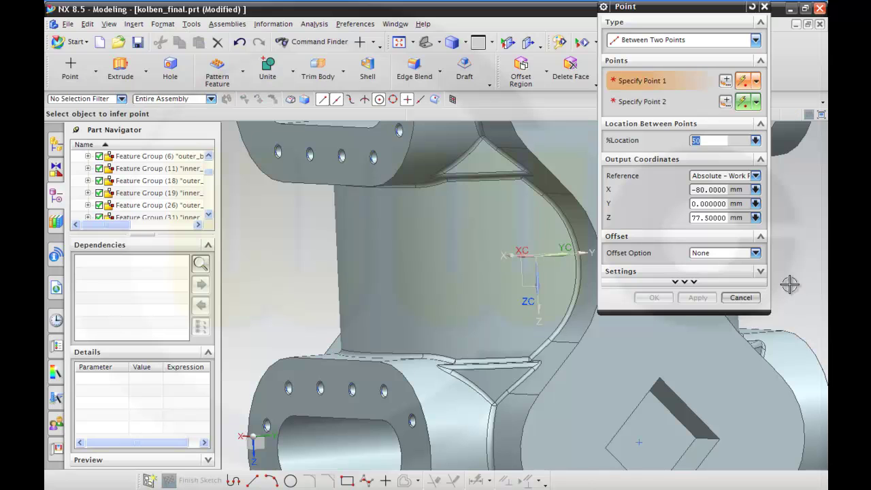
Add a point midway between opposite floor corners of the lower square pocket on the piston's opposite side
{"action": "middle_click_drag", "start_coordinate": [739, 296], "coordinate": [637, 329]}
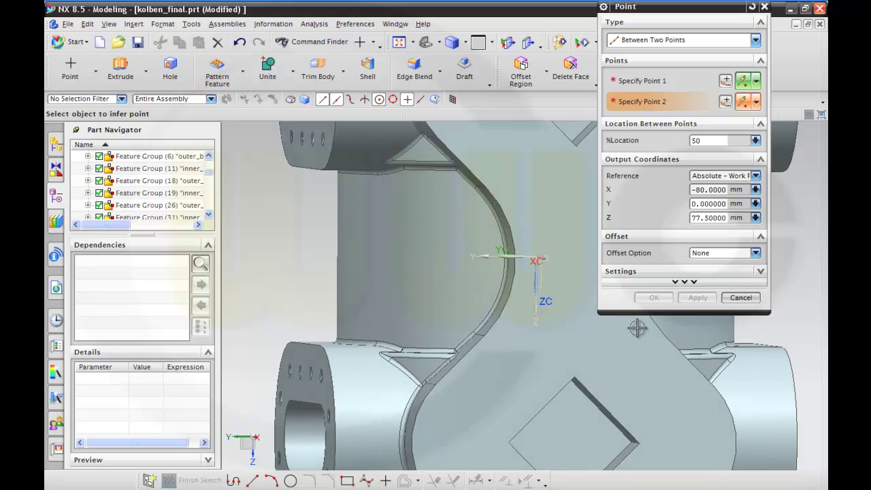
{"action": "left_click", "coordinate": [630, 444]}
{"action": "middle_click_drag", "start_coordinate": [605, 430], "coordinate": [420, 442]}
{"action": "left_click", "coordinate": [378, 438]}
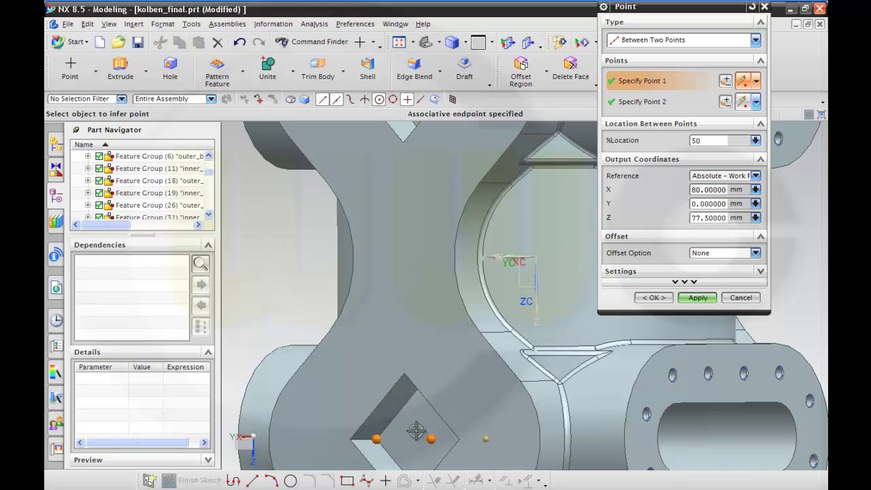
{"action": "left_click", "coordinate": [697, 299]}
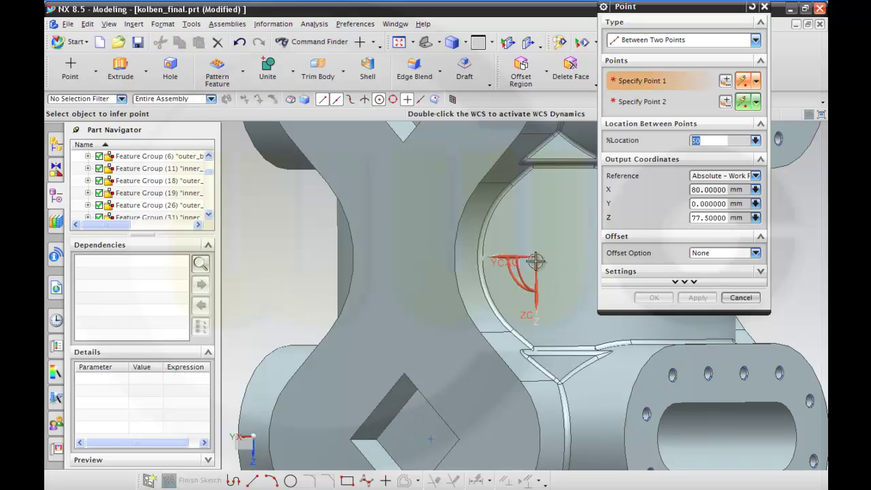
Add a point midway between opposite floor corners of the upper square pocket on the piston's opposite side and finish the point command
{"action": "middle_click_drag", "start_coordinate": [549, 249], "coordinate": [546, 377], "text": "shift"}
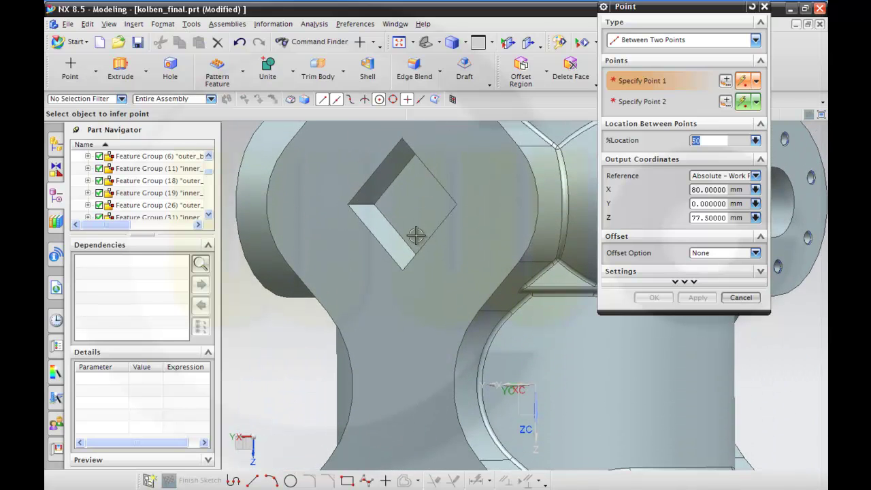
{"action": "left_click", "coordinate": [373, 205]}
{"action": "middle_click_drag", "start_coordinate": [402, 229], "coordinate": [442, 234]}
{"action": "middle_click_drag", "start_coordinate": [539, 233], "coordinate": [458, 243]}
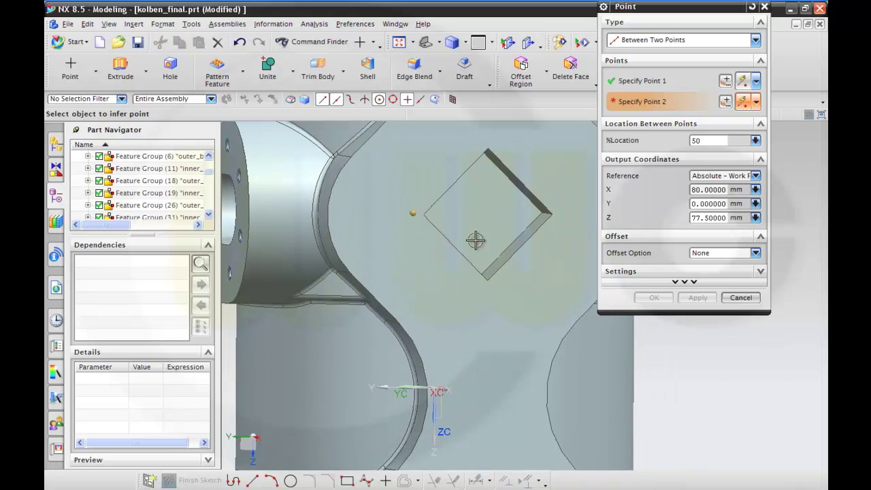
{"action": "left_click", "coordinate": [553, 219]}
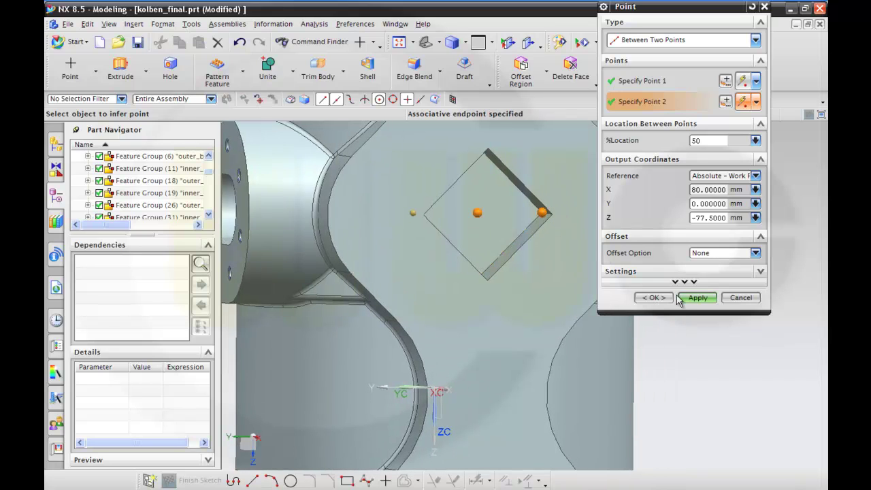
{"action": "left_click", "coordinate": [653, 297]}
Cut 25 mm countersunk holes at the first side's two pocket points, with 35 mm countersink diameter, 90° angle and Until Next depth
{"action": "scroll", "coordinate": [696, 302], "scroll_direction": "down", "scroll_amount": 5}
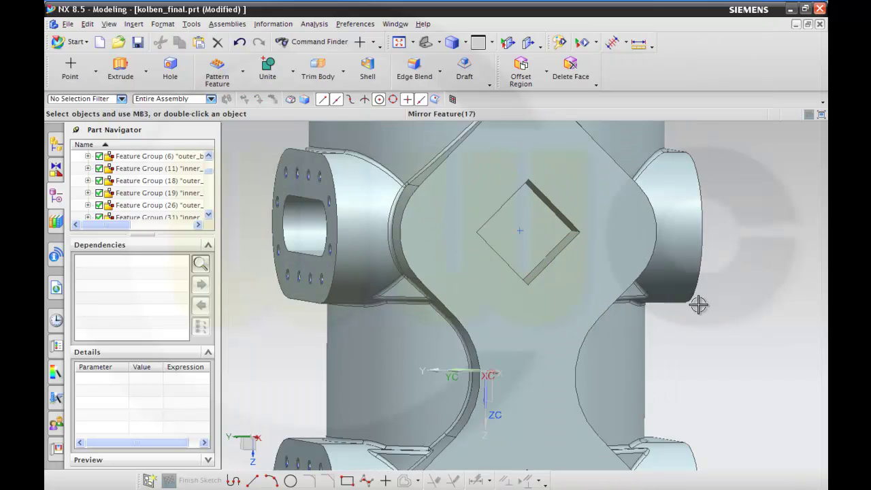
{"action": "middle_click_drag", "start_coordinate": [458, 295], "coordinate": [554, 300]}
{"action": "left_click", "coordinate": [170, 68]}
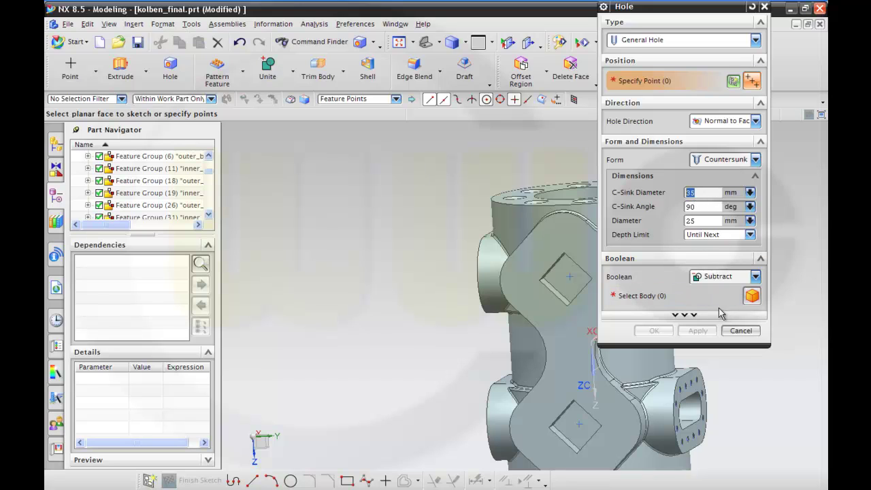
{"action": "left_click", "coordinate": [567, 273]}
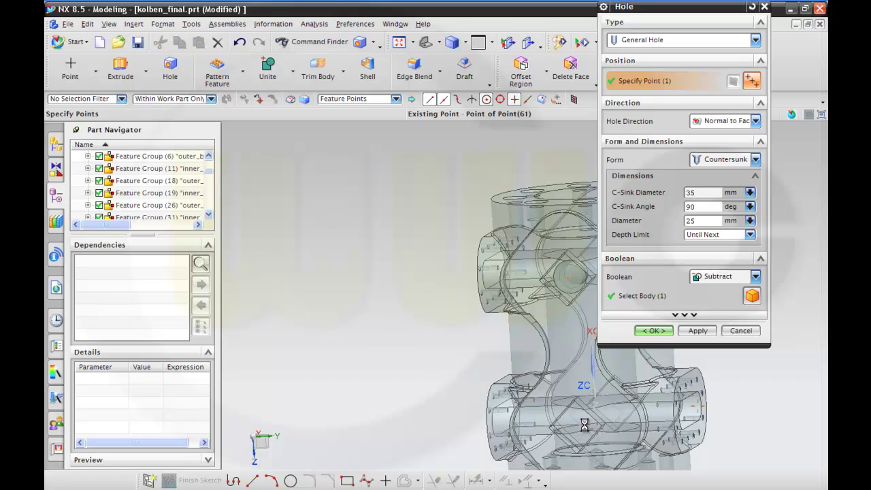
{"action": "left_click", "coordinate": [578, 426]}
{"action": "middle_click_drag", "start_coordinate": [483, 346], "coordinate": [467, 338]}
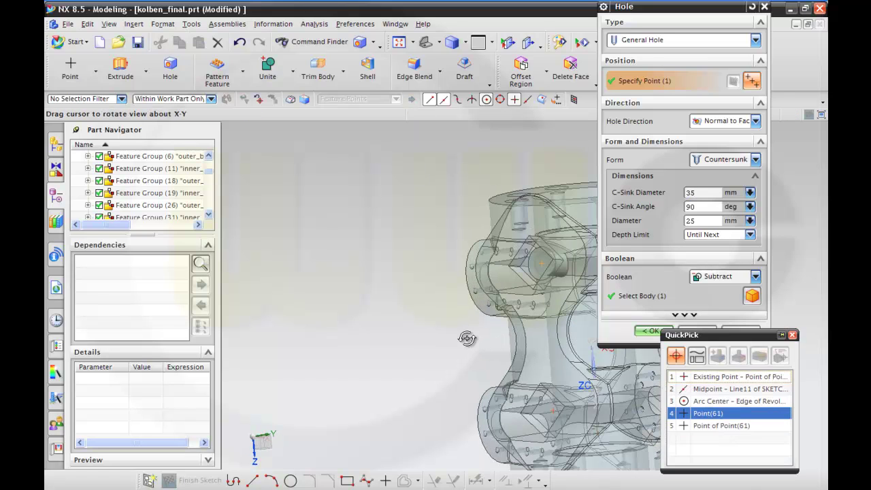
{"action": "left_click", "coordinate": [708, 413]}
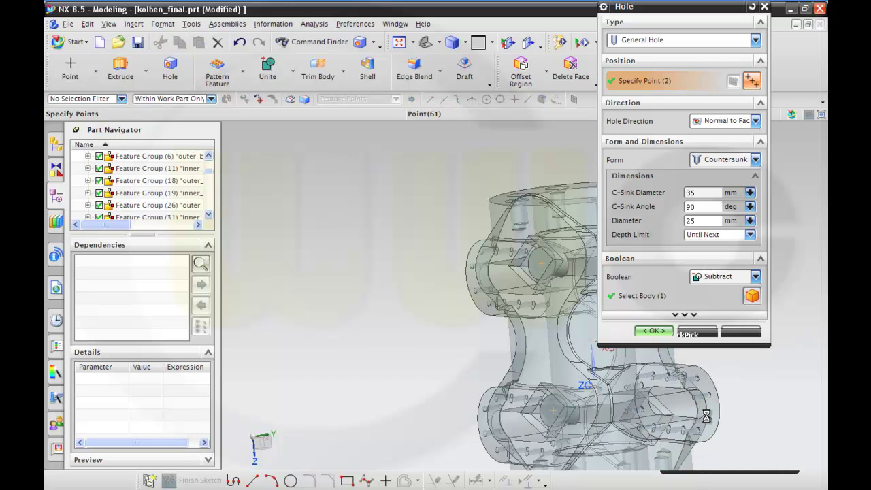
{"action": "middle_click_drag", "start_coordinate": [760, 404], "coordinate": [701, 408]}
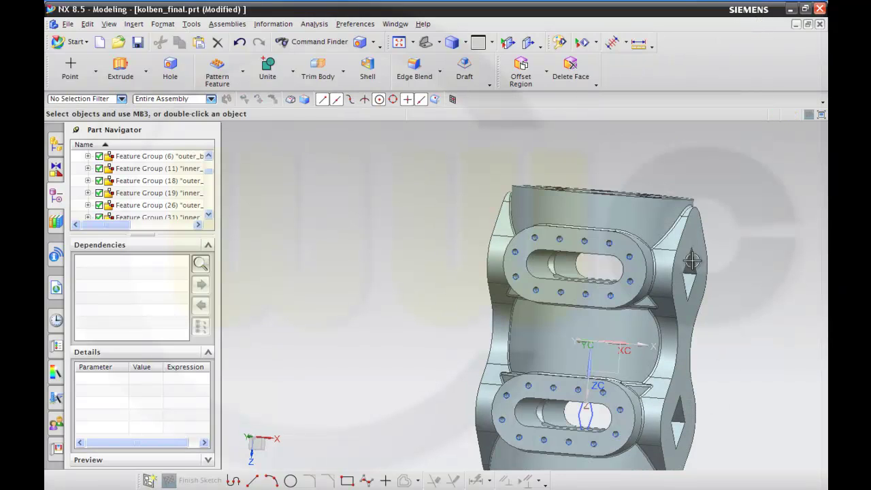
{"action": "middle_click_drag", "start_coordinate": [623, 162], "coordinate": [667, 192]}
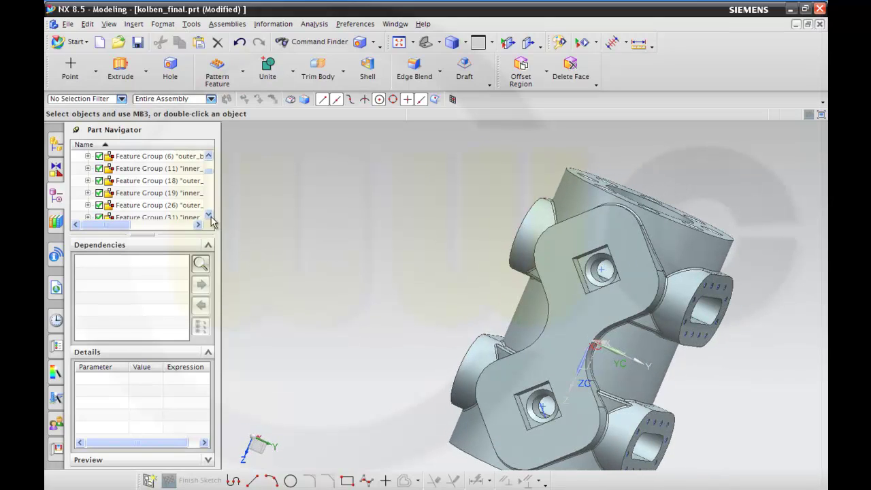
{"action": "left_click_drag", "start_coordinate": [210, 178], "coordinate": [211, 219]}
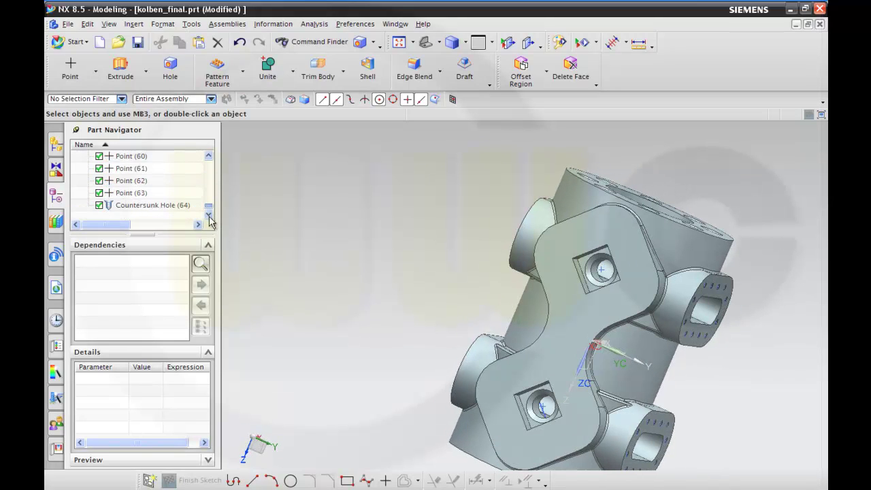
{"action": "left_click", "coordinate": [159, 205]}
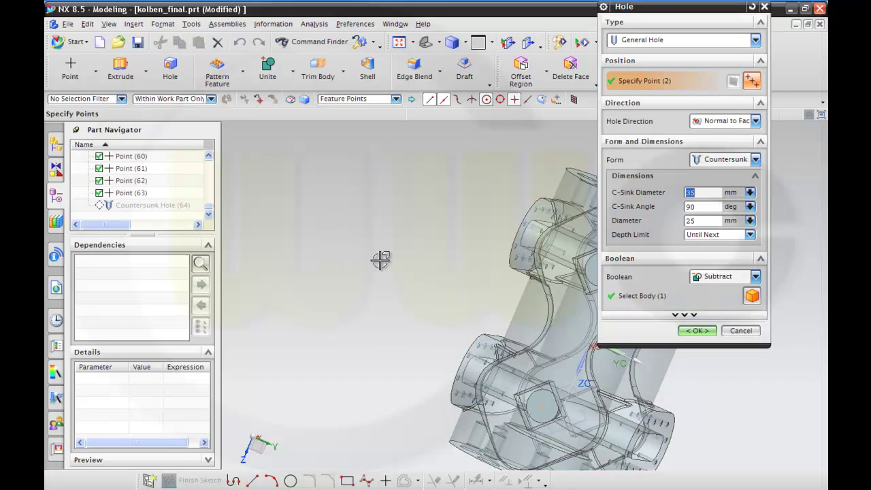
{"action": "middle_click_drag", "start_coordinate": [360, 255], "coordinate": [294, 242]}
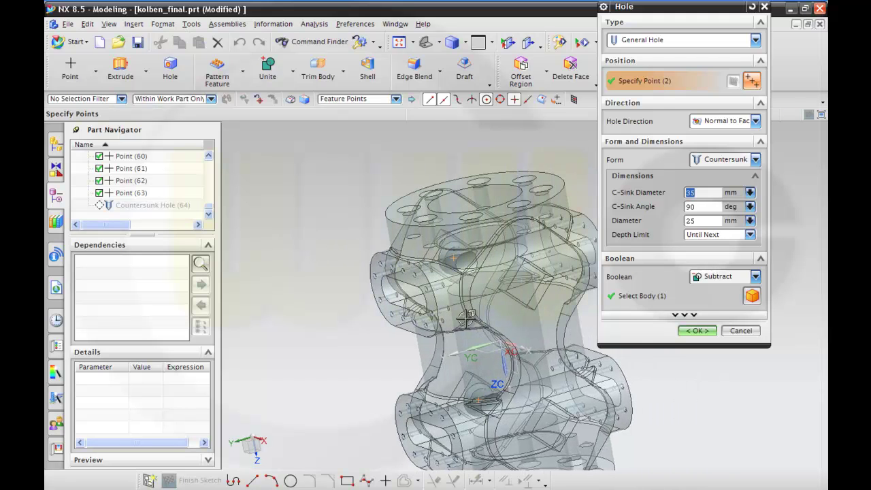
{"action": "middle_click_drag", "start_coordinate": [659, 386], "coordinate": [667, 387]}
{"action": "middle_click", "coordinate": [667, 388]}
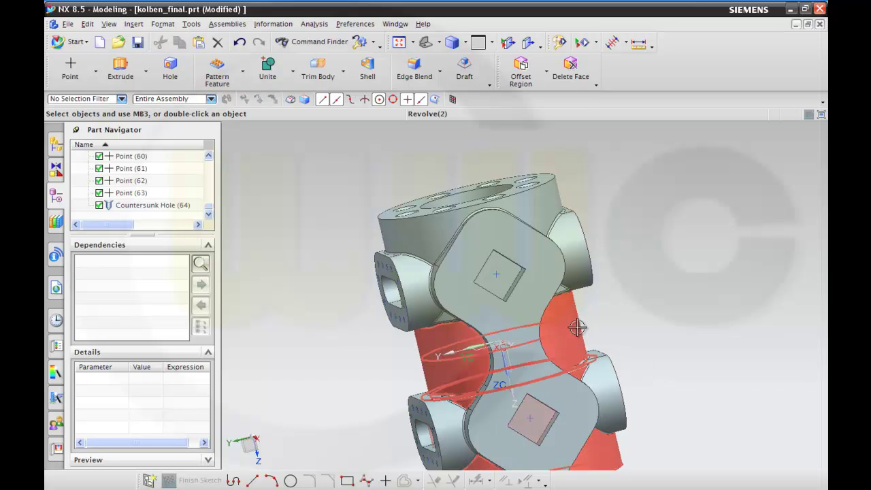
{"action": "left_click", "coordinate": [176, 205]}
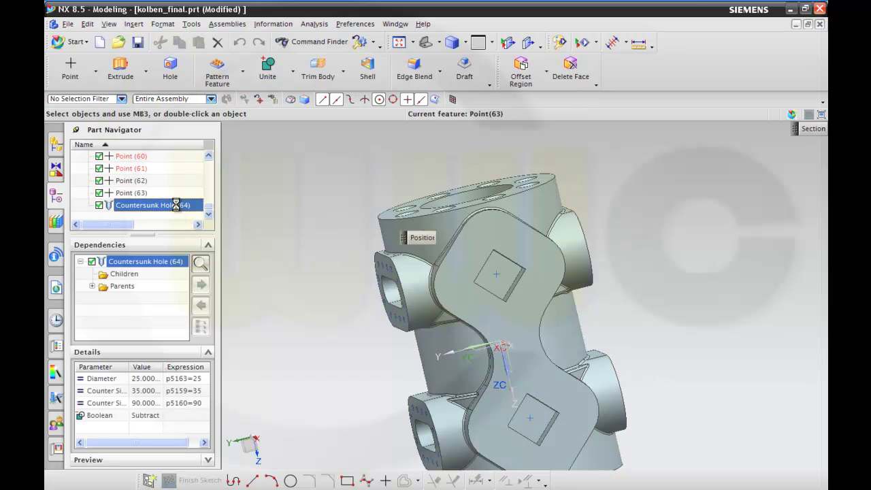
{"action": "double_click", "coordinate": [176, 204]}
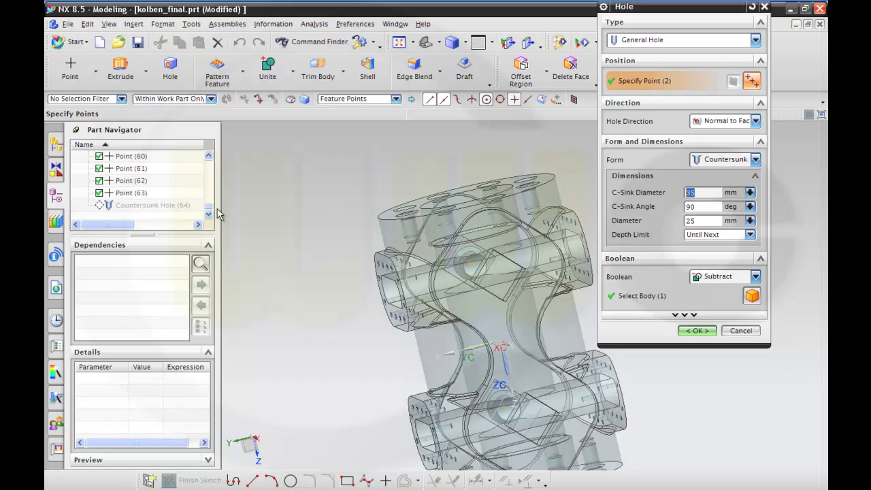
{"action": "mouse_move", "coordinate": [675, 441]}
{"action": "middle_mouse_down"}
{"action": "mouse_move", "coordinate": [673, 427]}
{"action": "mouse_move", "coordinate": [681, 430]}
{"action": "middle_mouse_up"}
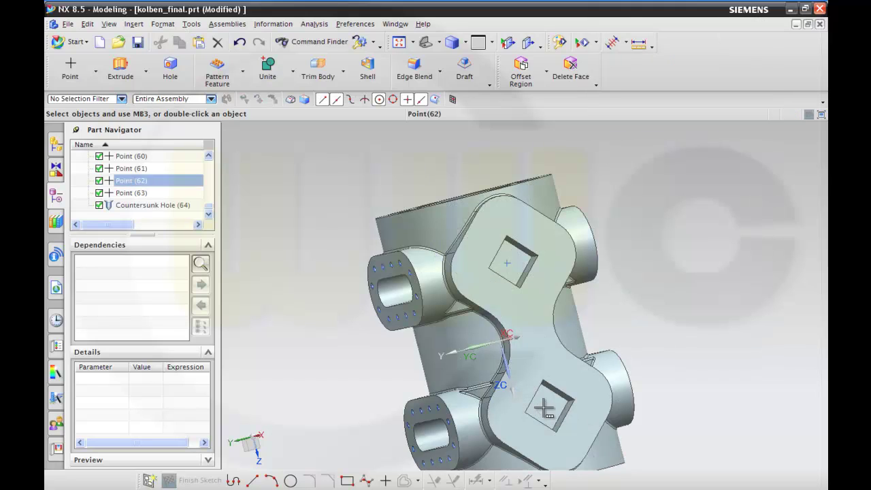
Add the two pocket points on the piston's opposite side to the existing countersunk hole feature and apply the edit
{"action": "left_click", "coordinate": [170, 207]}
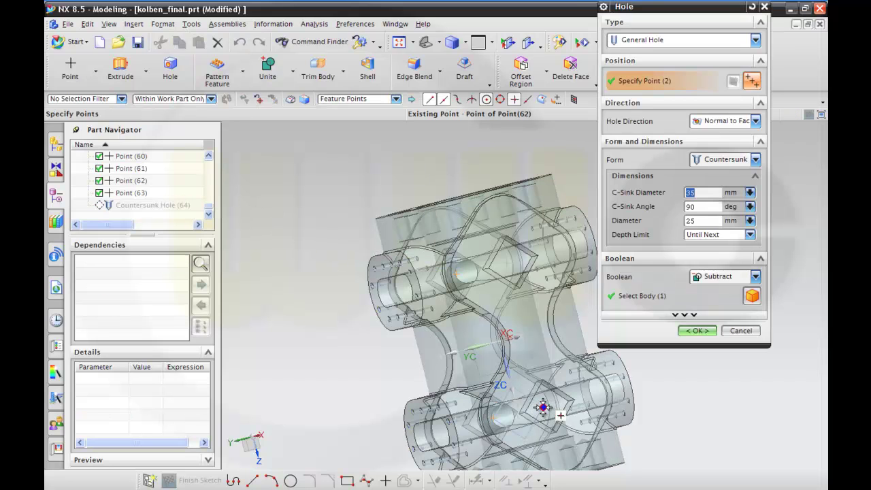
{"action": "left_click", "coordinate": [587, 411]}
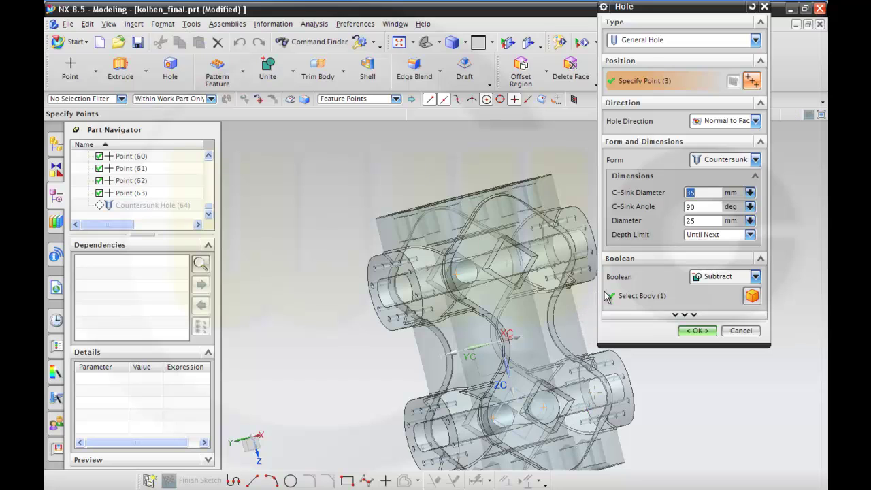
{"action": "left_click", "coordinate": [507, 263]}
{"action": "left_click", "coordinate": [705, 331]}
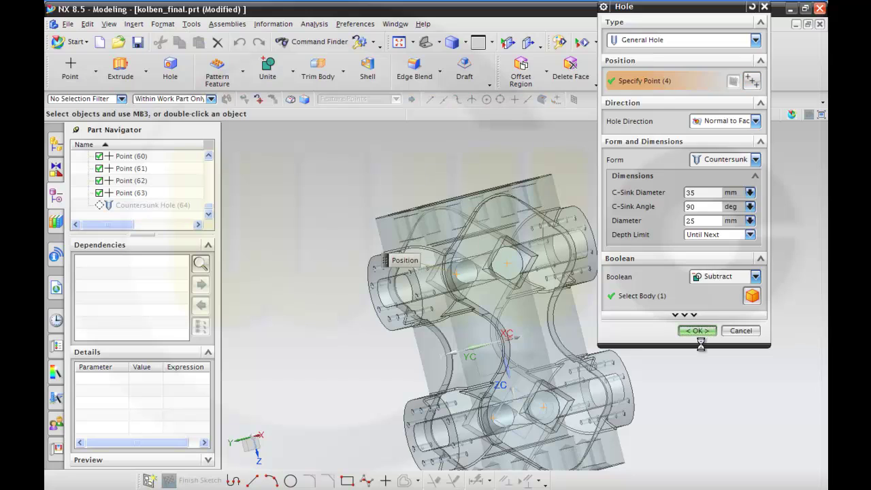
{"action": "middle_click_drag", "start_coordinate": [650, 323], "coordinate": [644, 360]}
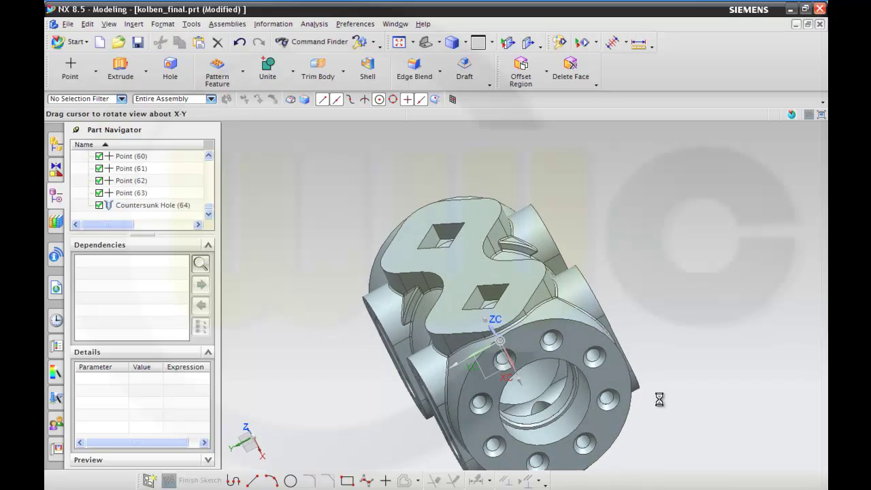
{"action": "middle_click_drag", "start_coordinate": [639, 353], "coordinate": [694, 292]}
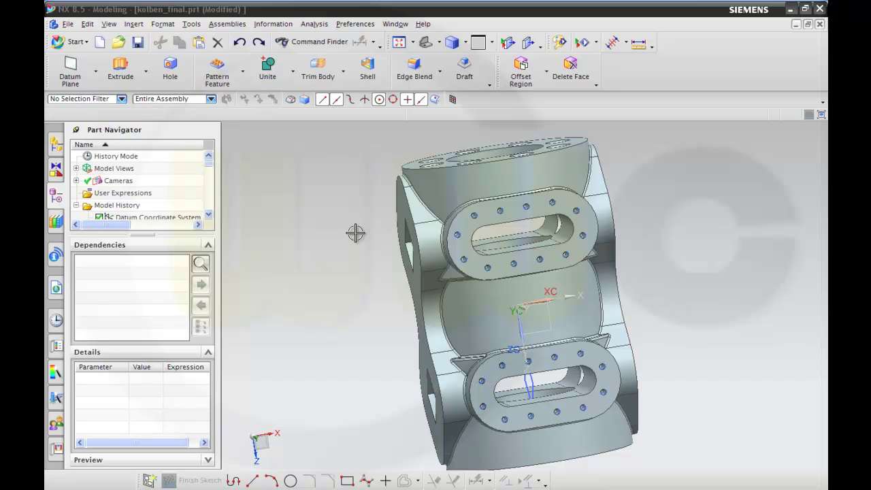
Open SKETCH_001 in the inner_body_1 feature group for editing with rollback
{"action": "left_click_drag", "start_coordinate": [209, 171], "coordinate": [208, 173]}
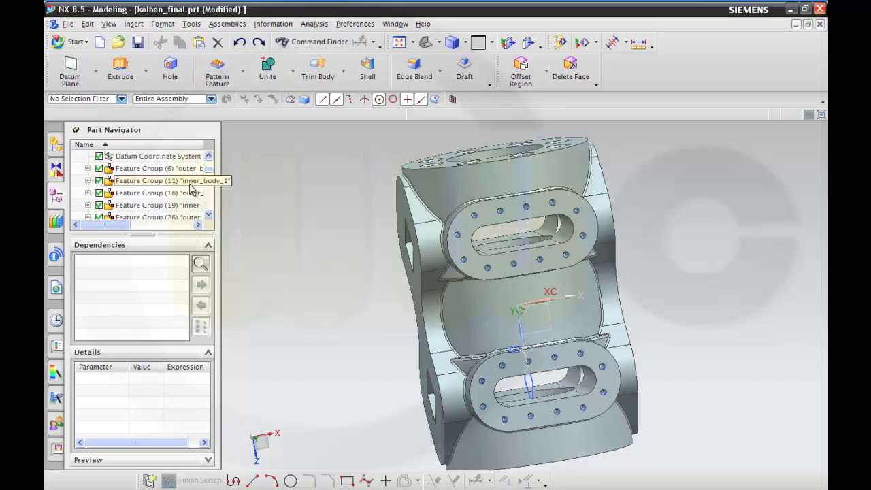
{"action": "left_click", "coordinate": [190, 184]}
{"action": "left_click", "coordinate": [87, 181]}
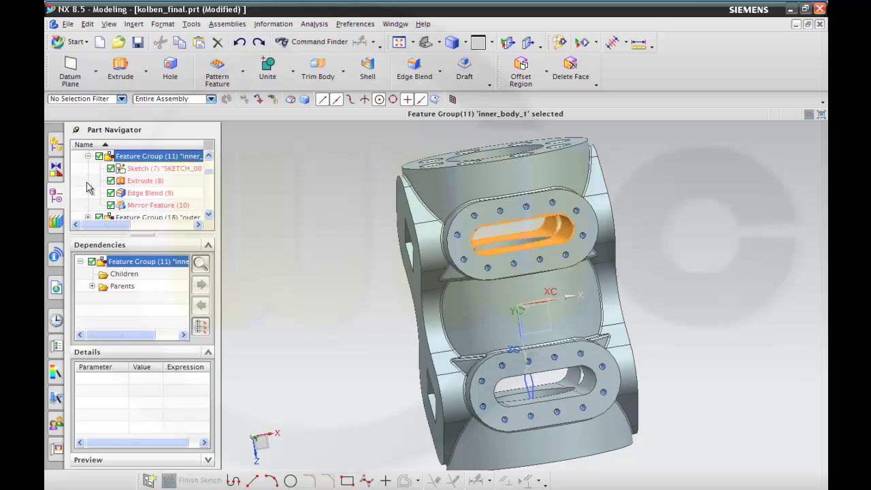
{"action": "left_click", "coordinate": [150, 169]}
{"action": "right_click", "coordinate": [150, 169]}
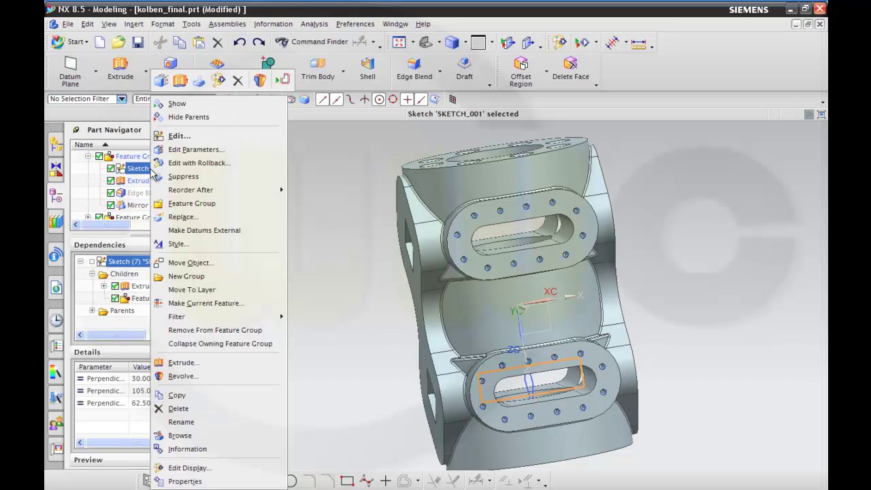
{"action": "left_click", "coordinate": [179, 166]}
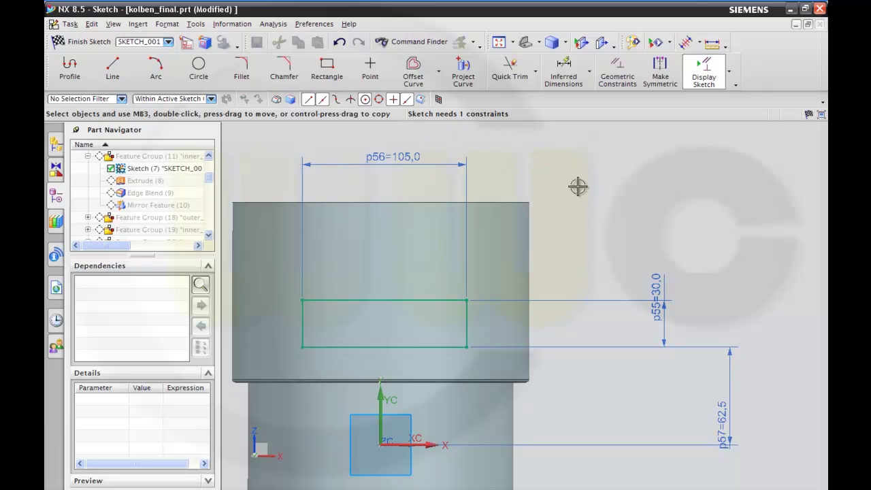
{"action": "middle_click_drag", "start_coordinate": [600, 255], "coordinate": [684, 218], "text": "shift"}
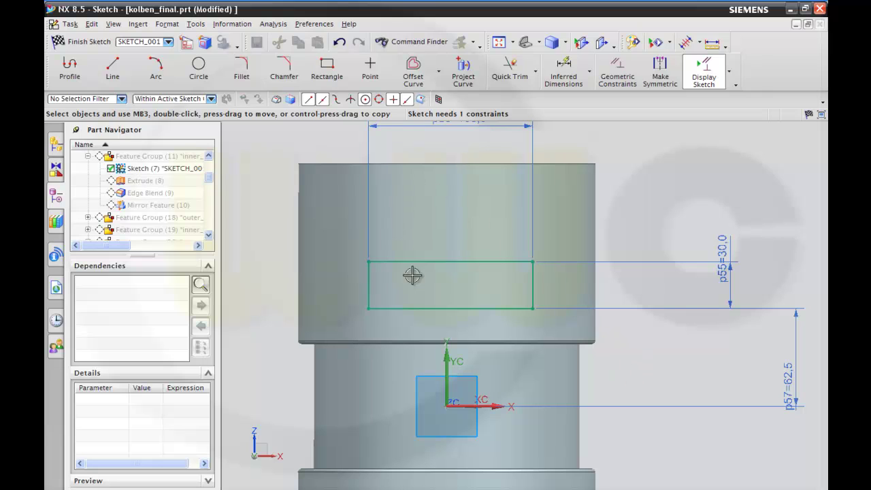
Dimension the rectangle's right side from the vertical axis at 105/2 mm, then finish the sketch to update the model
{"action": "left_click", "coordinate": [564, 70]}
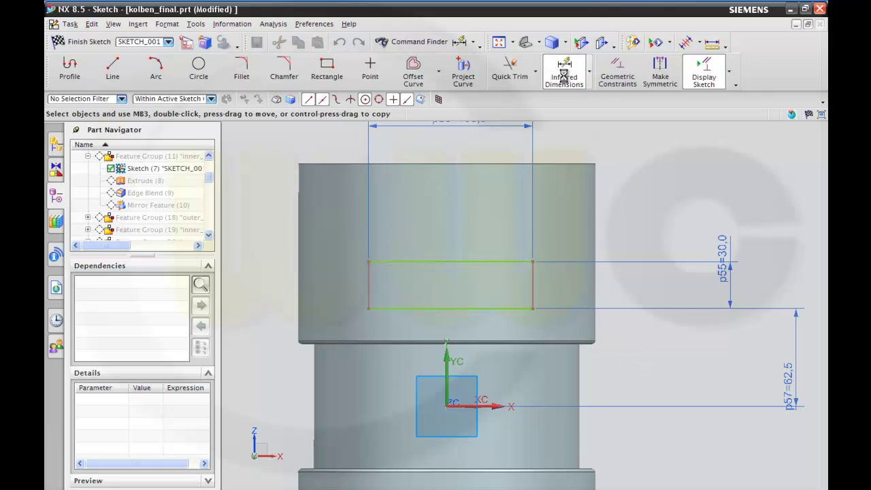
{"action": "left_click", "coordinate": [533, 288]}
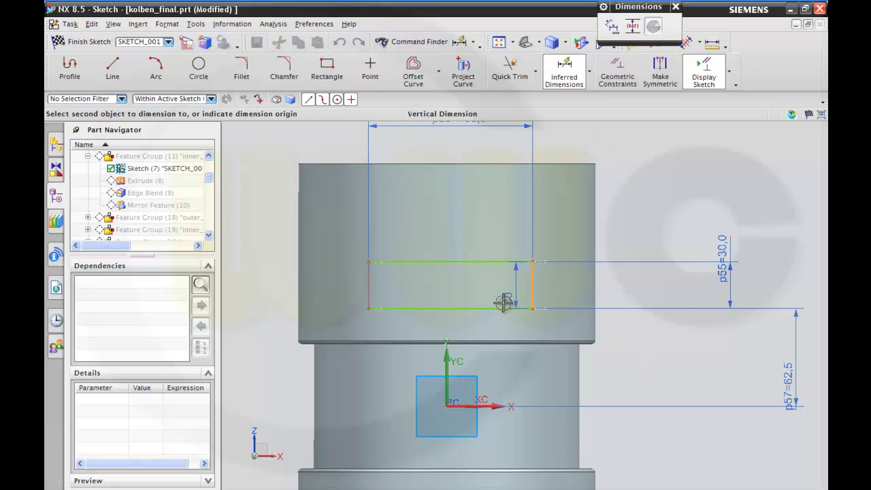
{"action": "left_click", "coordinate": [445, 351]}
{"action": "left_click", "coordinate": [463, 203]}
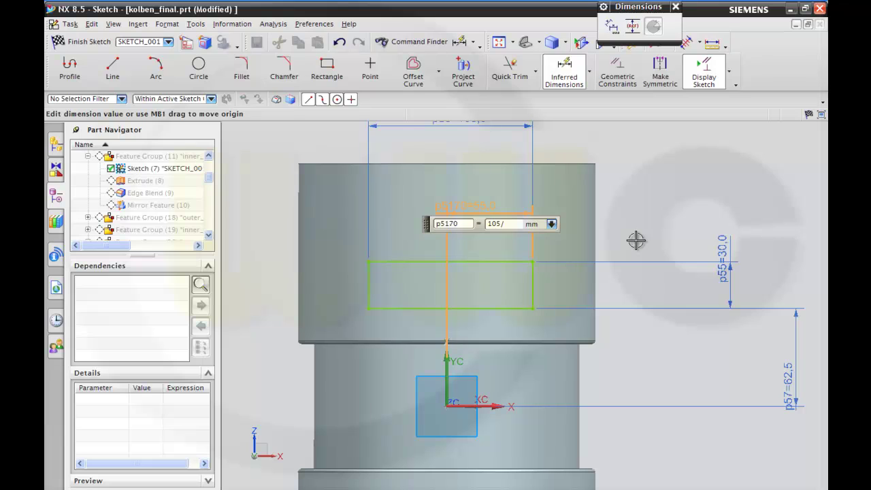
{"action": "key", "text": "Return"}
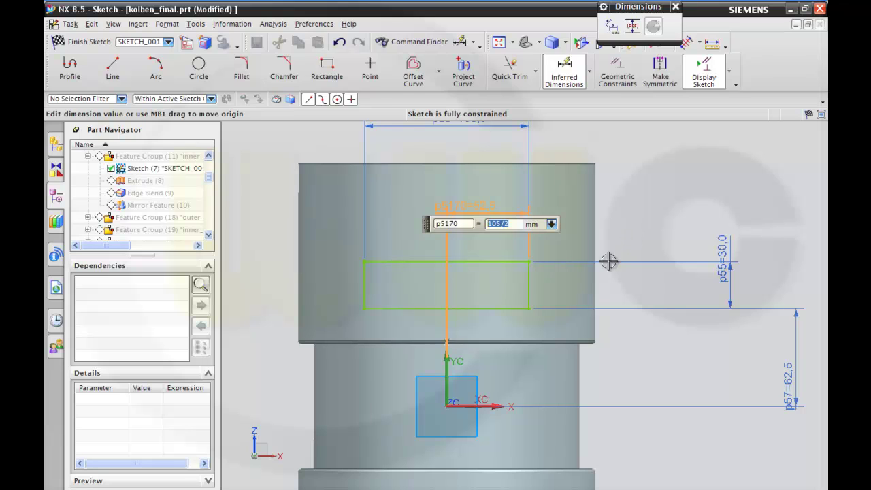
{"action": "left_click", "coordinate": [91, 41]}
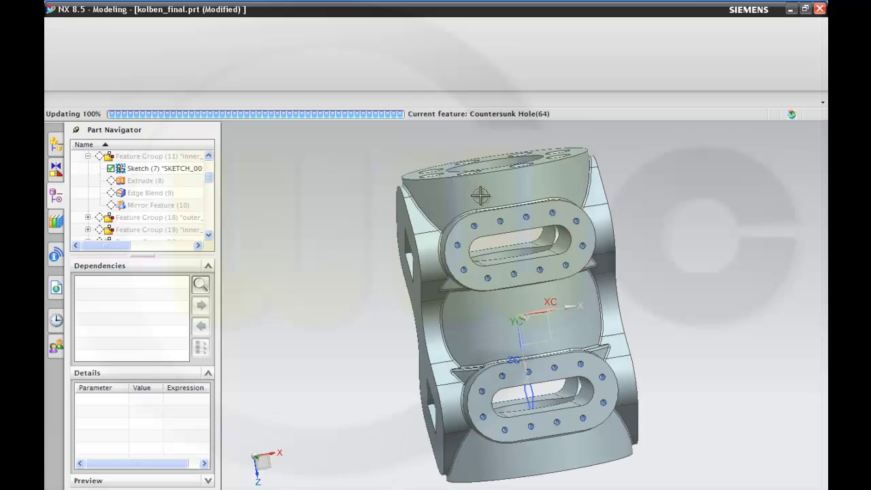
{"action": "mouse_move", "coordinate": [676, 276]}
{"action": "middle_mouse_down"}
{"action": "mouse_move", "coordinate": [680, 318]}
{"action": "mouse_move", "coordinate": [700, 323]}
{"action": "mouse_move", "coordinate": [666, 328]}
{"action": "mouse_move", "coordinate": [671, 270]}
{"action": "mouse_move", "coordinate": [650, 274]}
{"action": "mouse_move", "coordinate": [667, 277]}
{"action": "middle_mouse_up"}
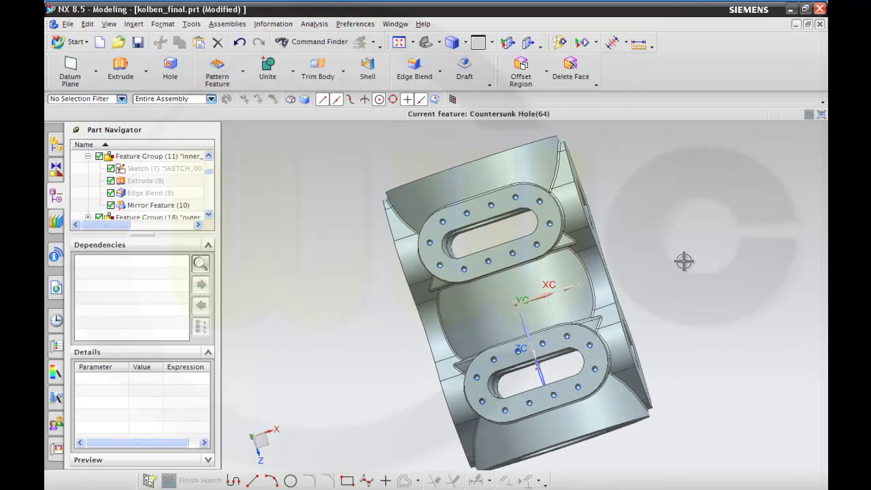